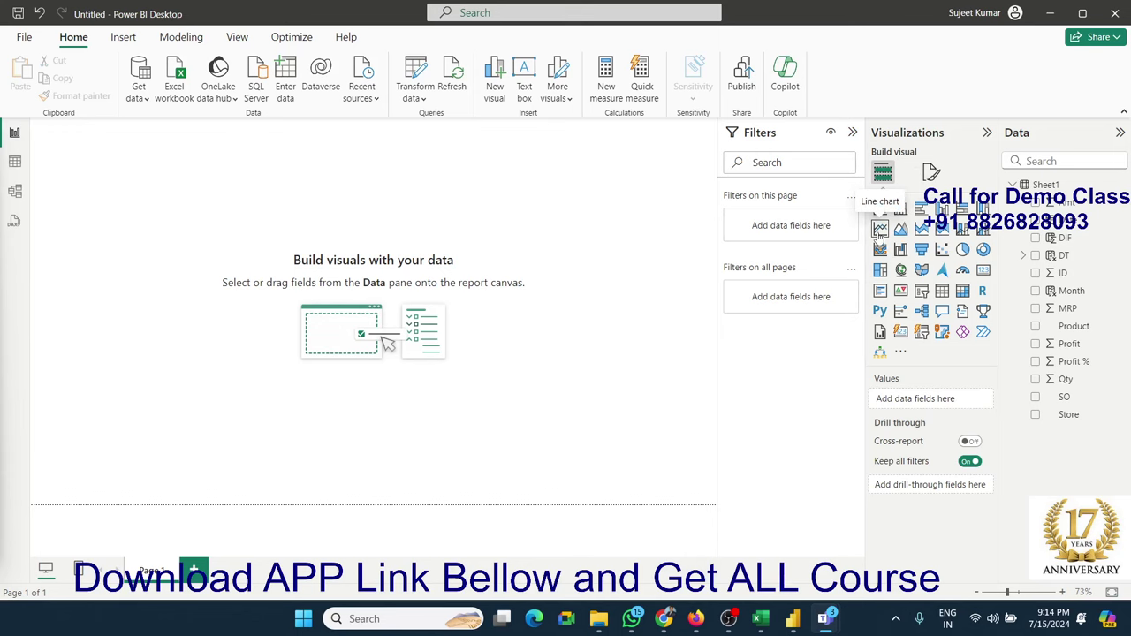
# - After checking the Sheet1 data, add a wide line chart plotting Sum of Qty by Year
pyautogui.click(18, 162)
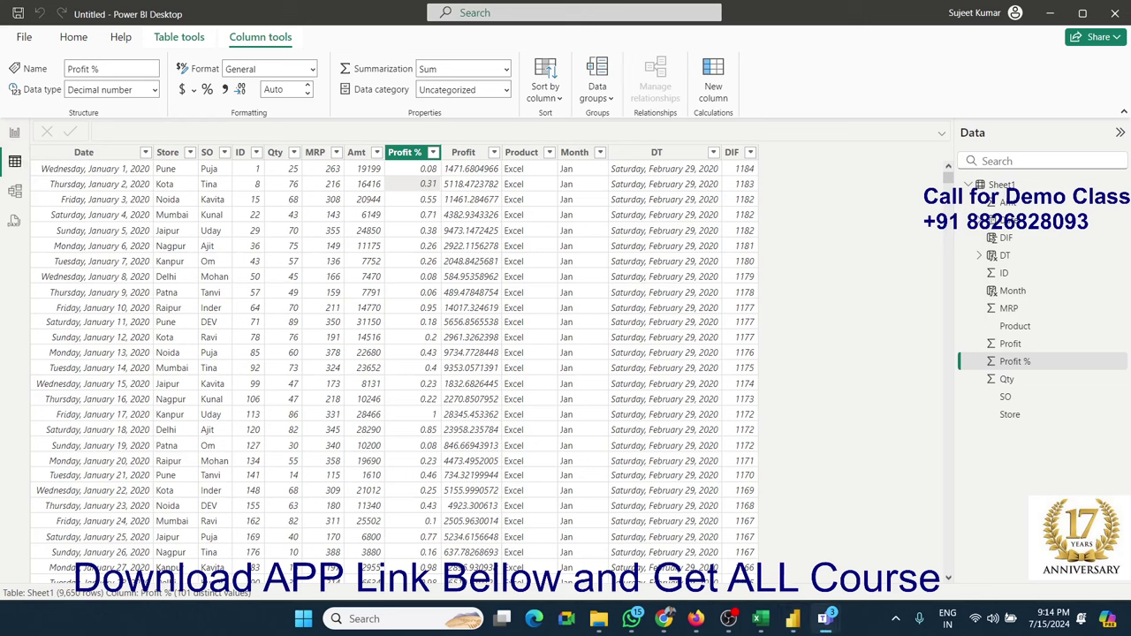
pyautogui.click(14, 132)
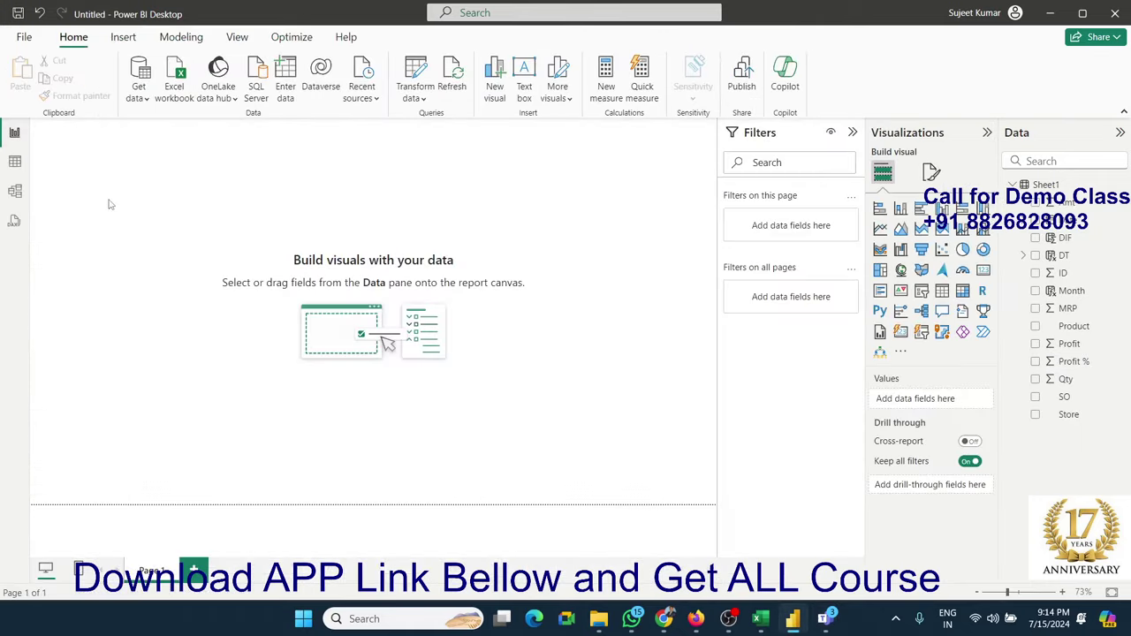
pyautogui.click(881, 228)
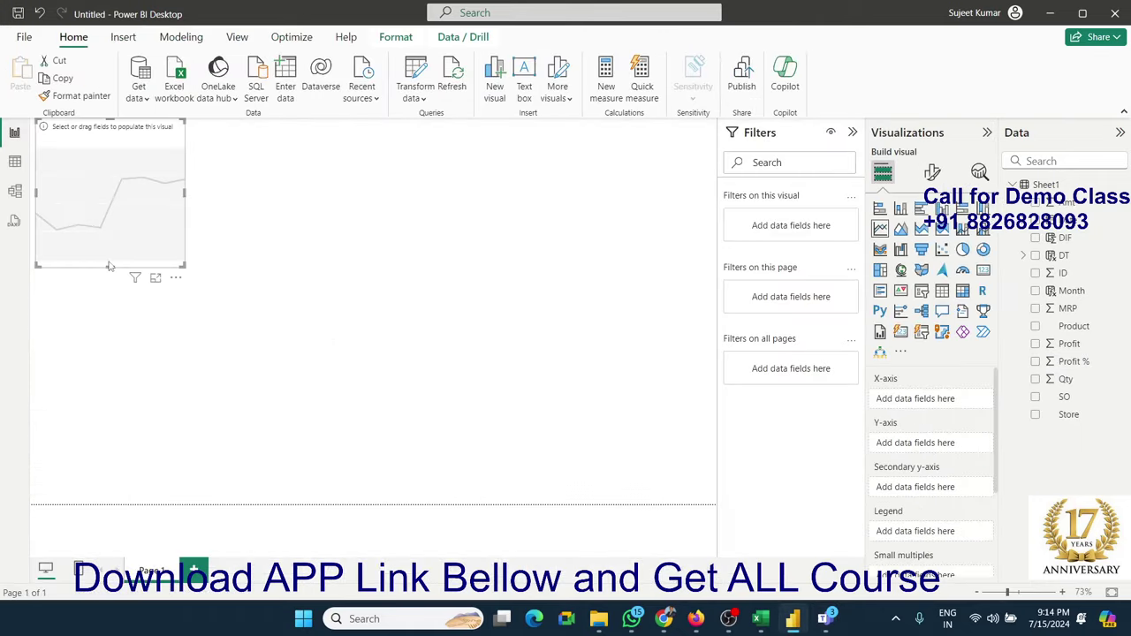
pyautogui.moveTo(184, 267)
pyautogui.mouseDown()
pyautogui.moveTo(619, 278)
pyautogui.moveTo(577, 314)
pyautogui.mouseUp()
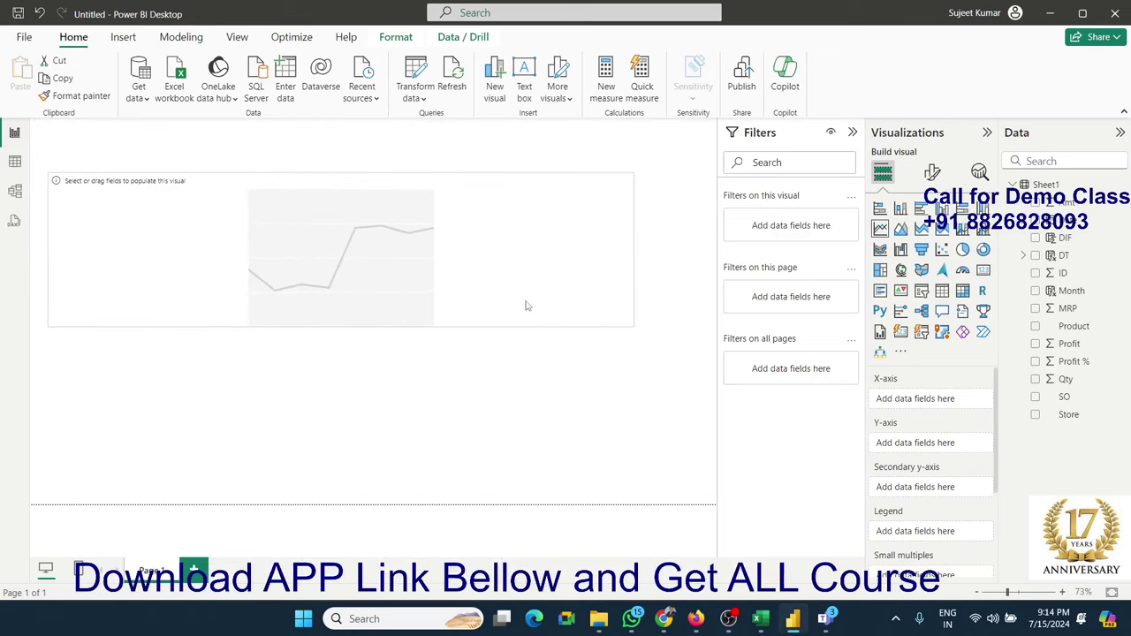
pyautogui.moveTo(1057, 221)
pyautogui.mouseDown()
pyautogui.moveTo(1043, 236)
pyautogui.moveTo(402, 271)
pyautogui.mouseUp()
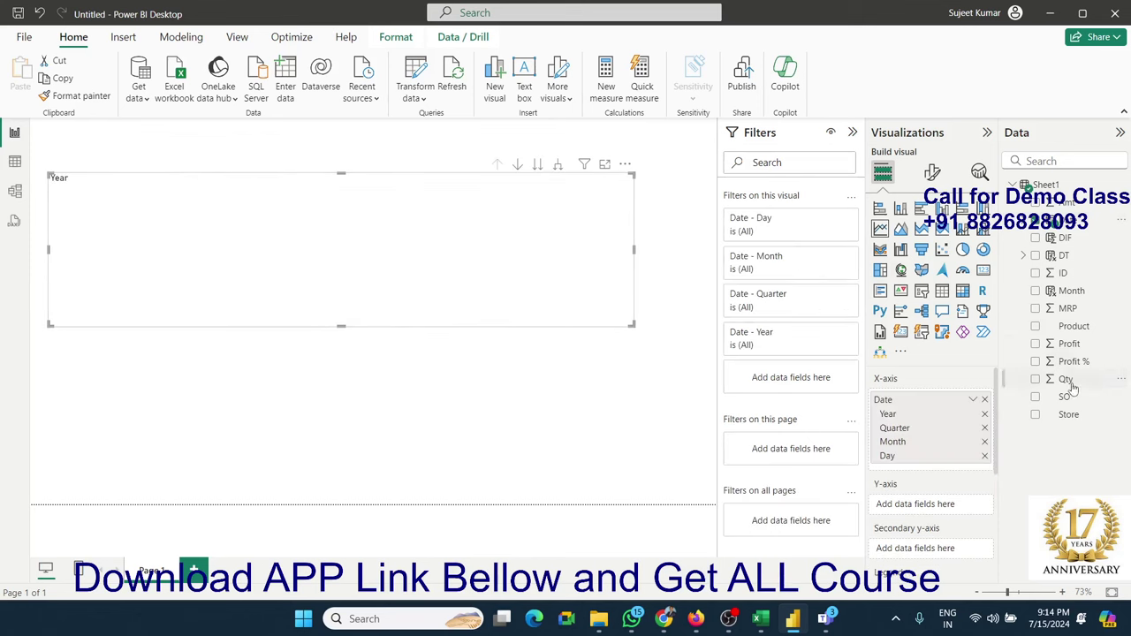
pyautogui.moveTo(1067, 380)
pyautogui.mouseDown()
pyautogui.moveTo(975, 541)
pyautogui.moveTo(920, 504)
pyautogui.mouseUp()
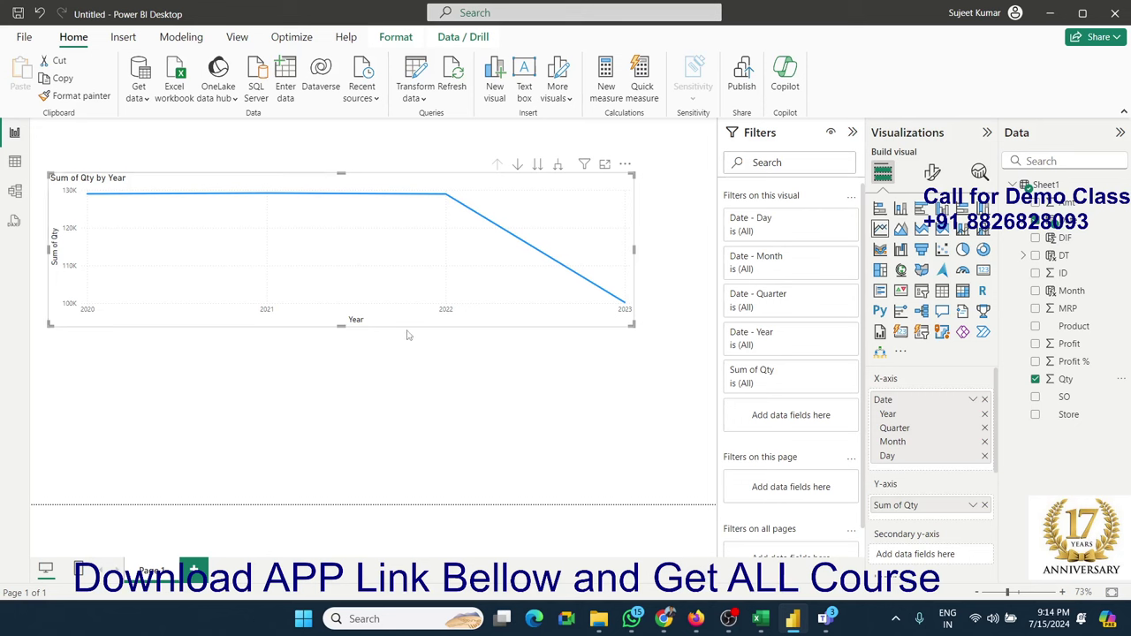
# - Explore the chart's date hierarchy with Expand all, Drill up and drill mode to quarters
pyautogui.click(559, 168)
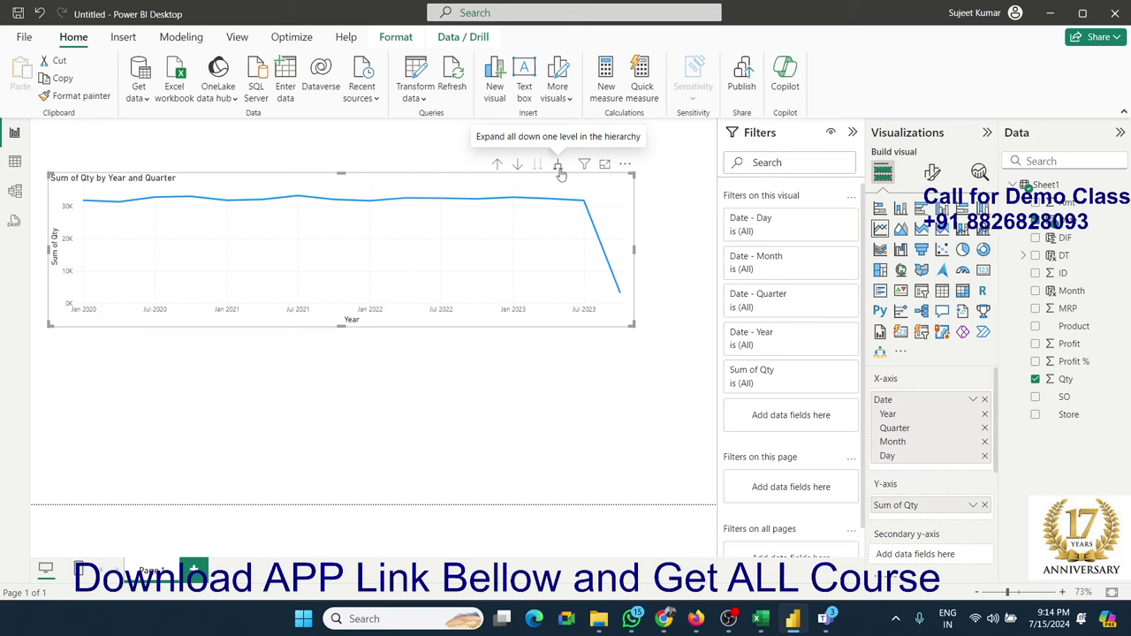
pyautogui.click(558, 169)
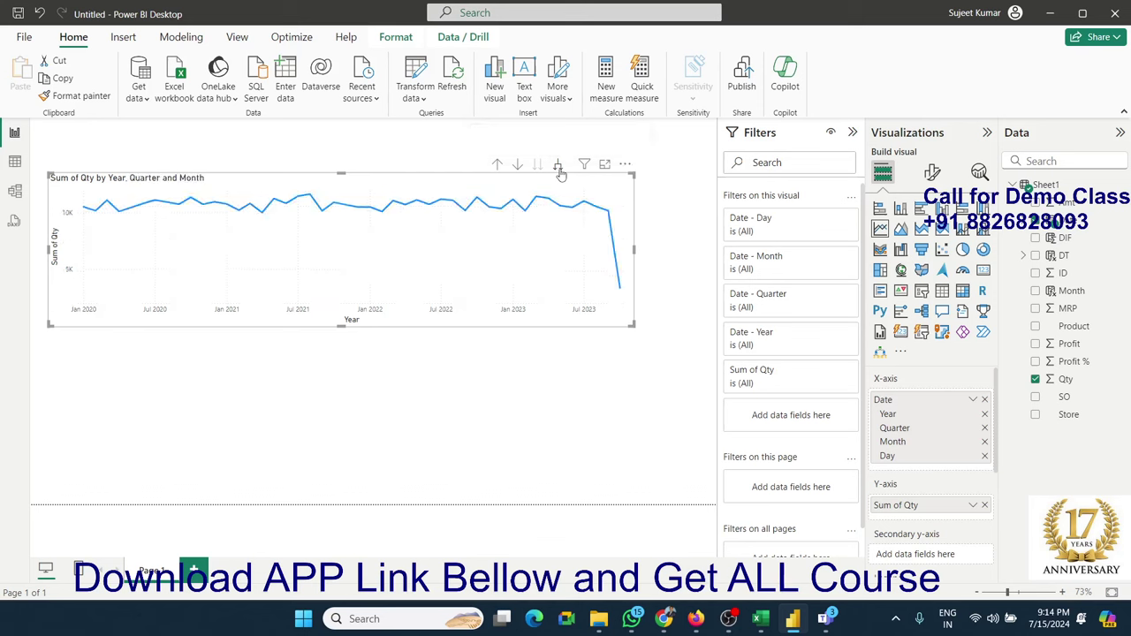
pyautogui.click(500, 168)
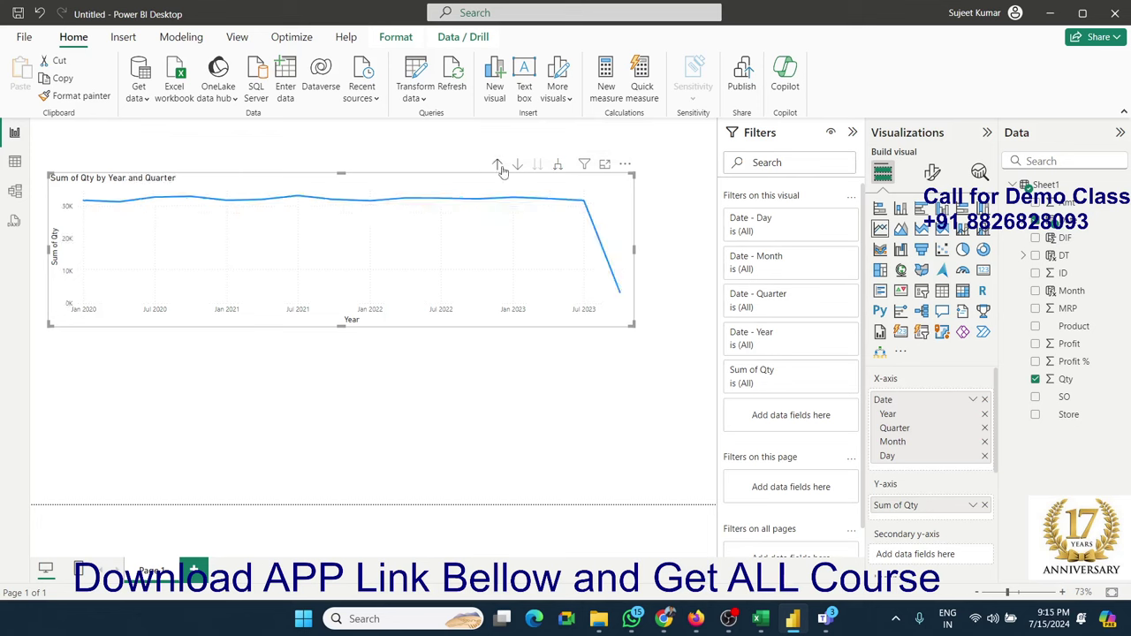
pyautogui.click(498, 167)
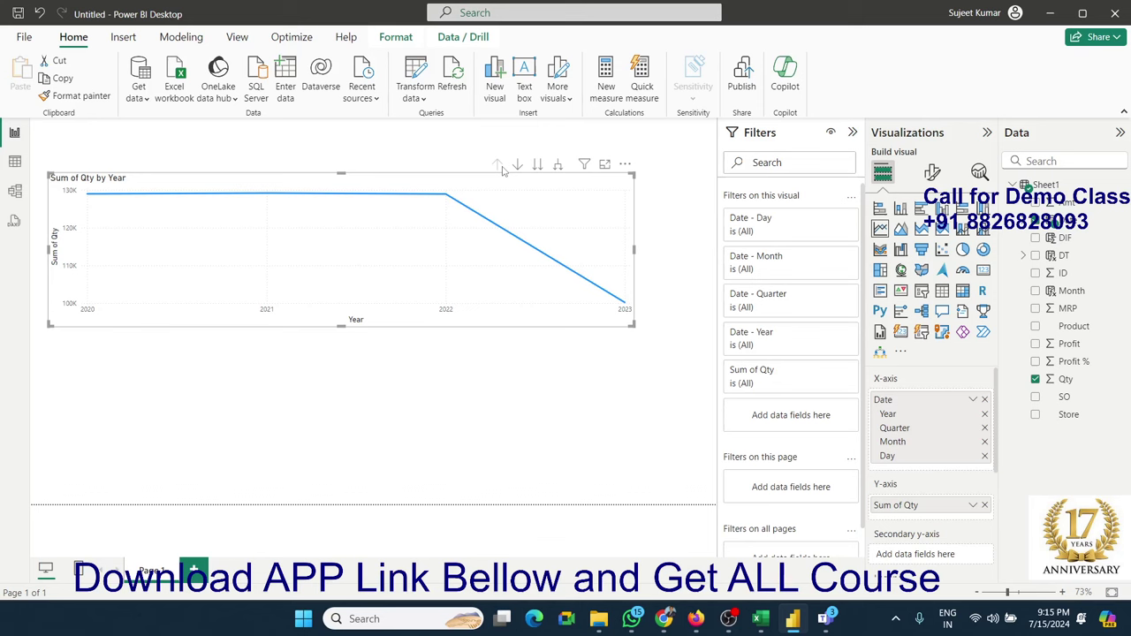
pyautogui.click(518, 165)
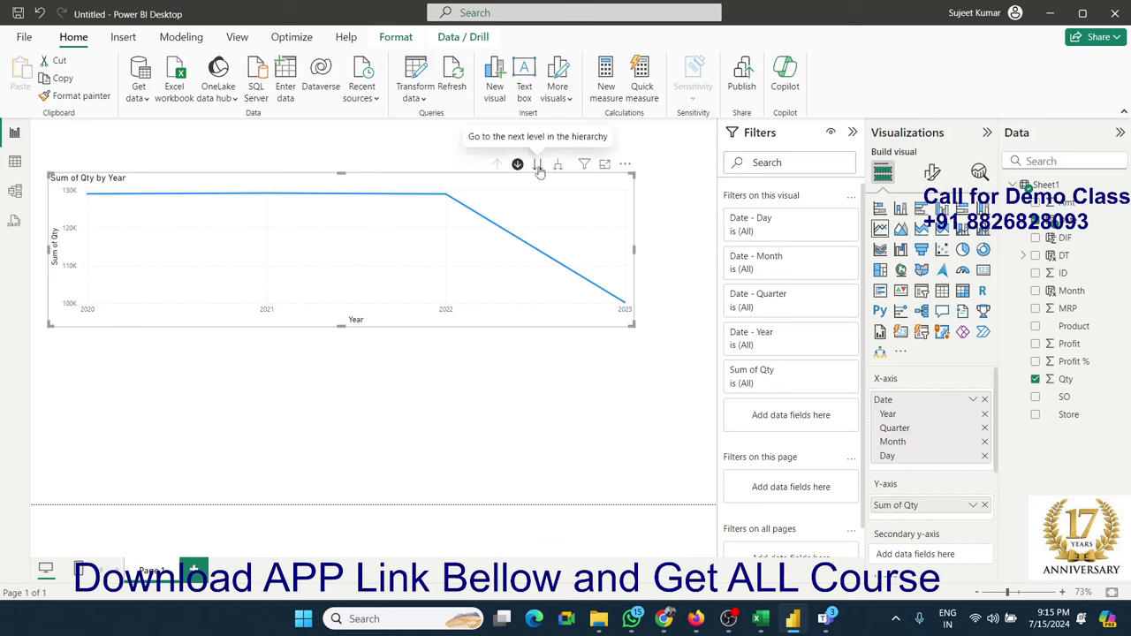
pyautogui.click(537, 168)
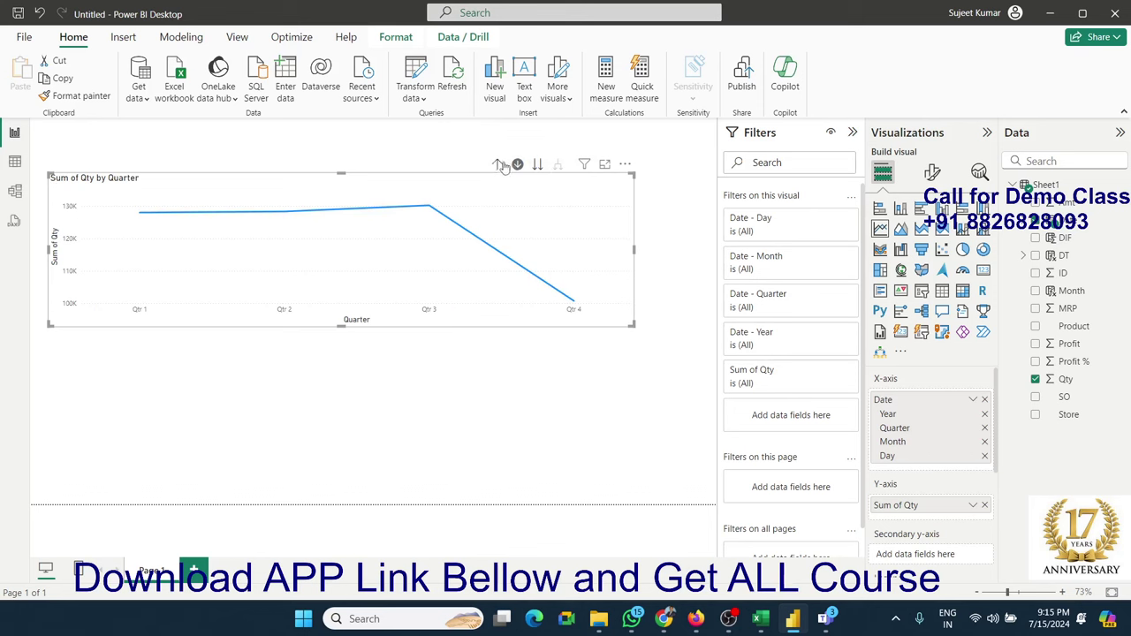
pyautogui.click(501, 166)
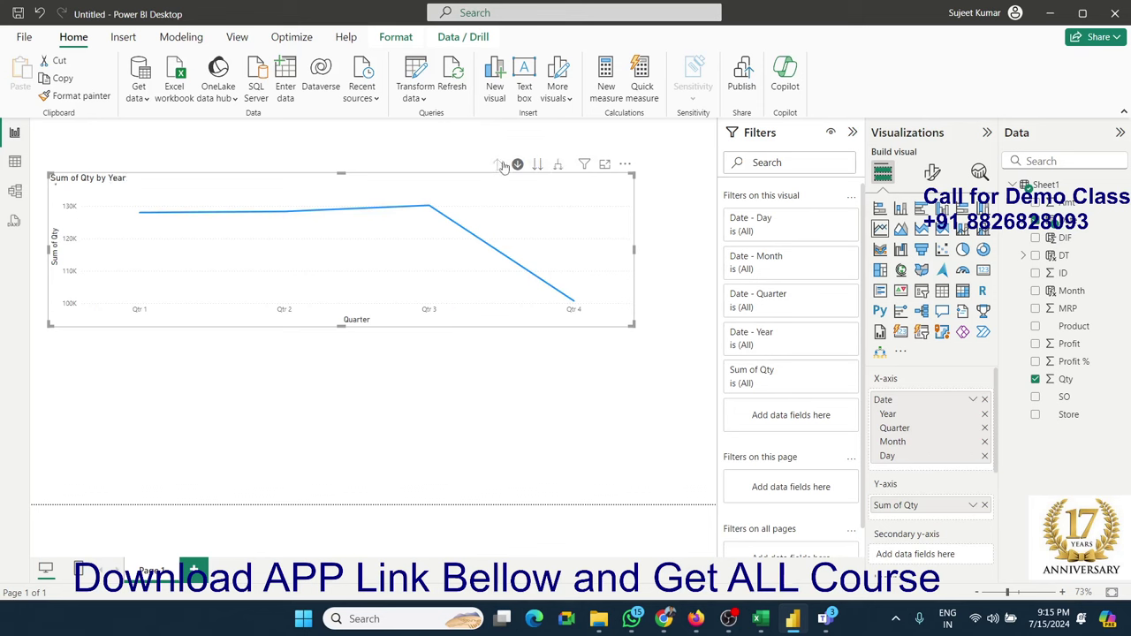
# - Remove Year and Quarter from the date axis so the chart plots Sum of Qty by Month
pyautogui.click(558, 168)
pyautogui.click(559, 168)
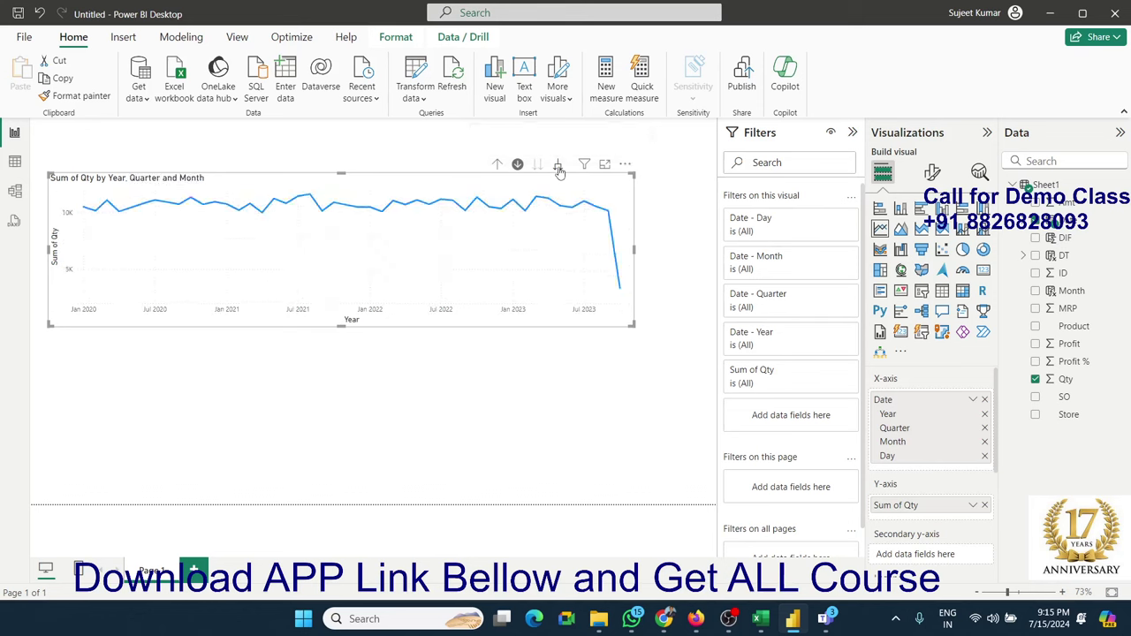
pyautogui.click(499, 166)
pyautogui.click(501, 166)
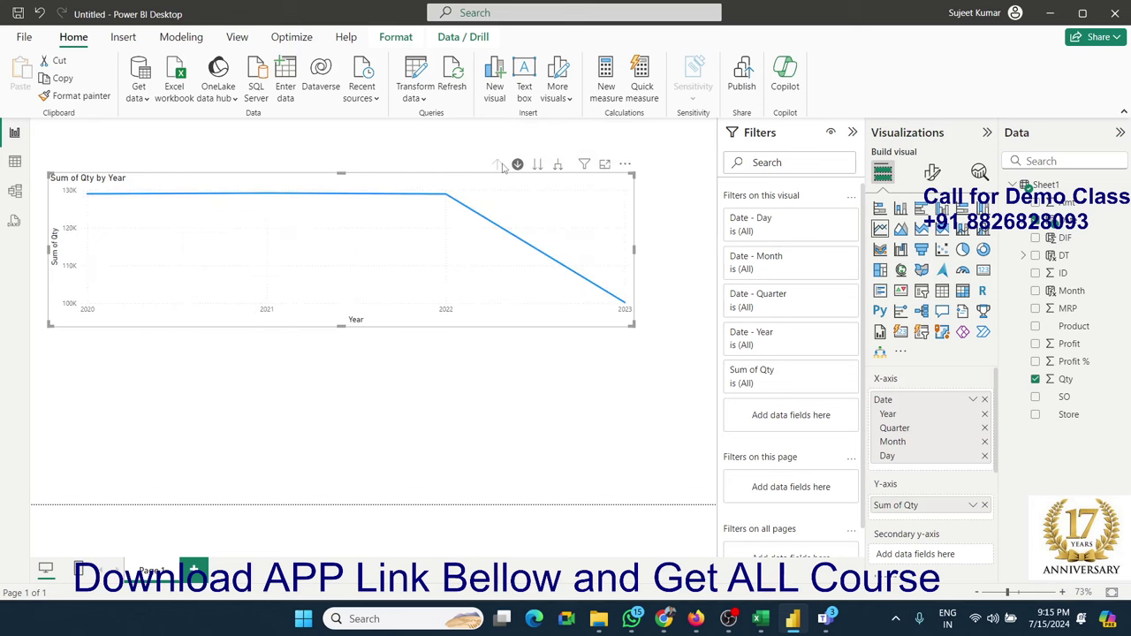
pyautogui.click(984, 414)
pyautogui.click(985, 414)
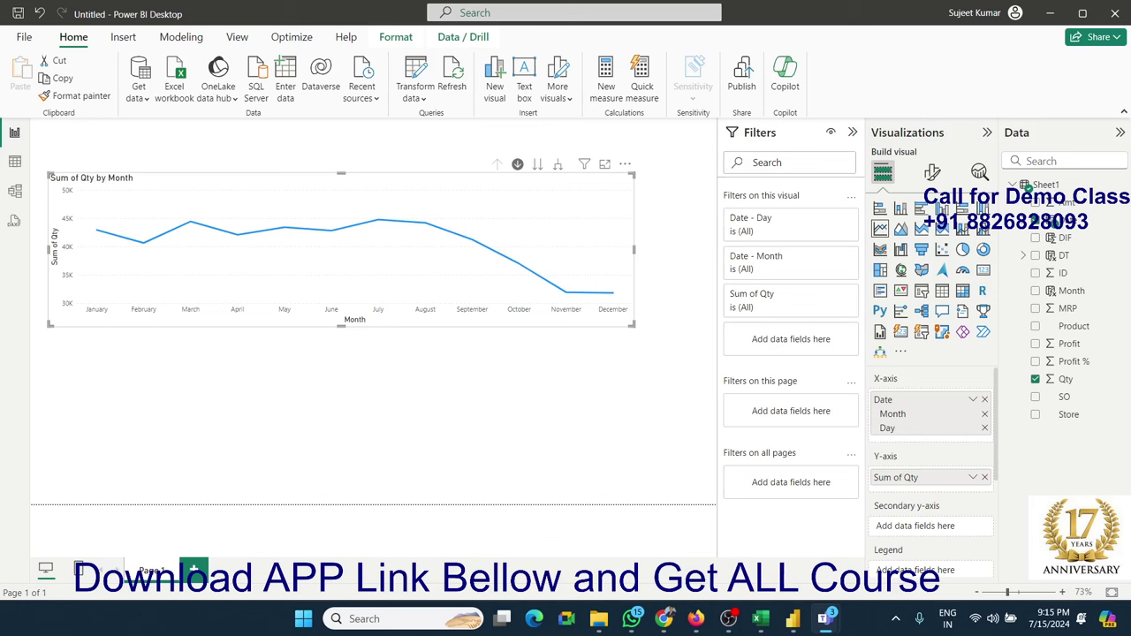
# - Move the line chart up and add an area chart of Sum of Qty by Month below it
pyautogui.moveTo(454, 181); pyautogui.dragTo(475, 144)
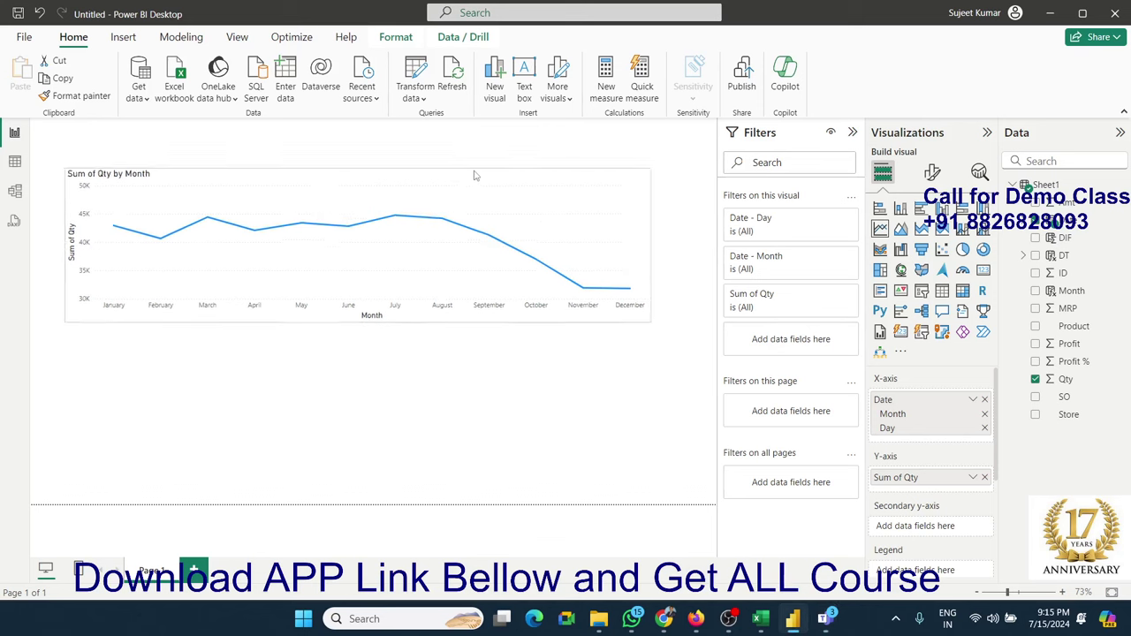
pyautogui.click(413, 351)
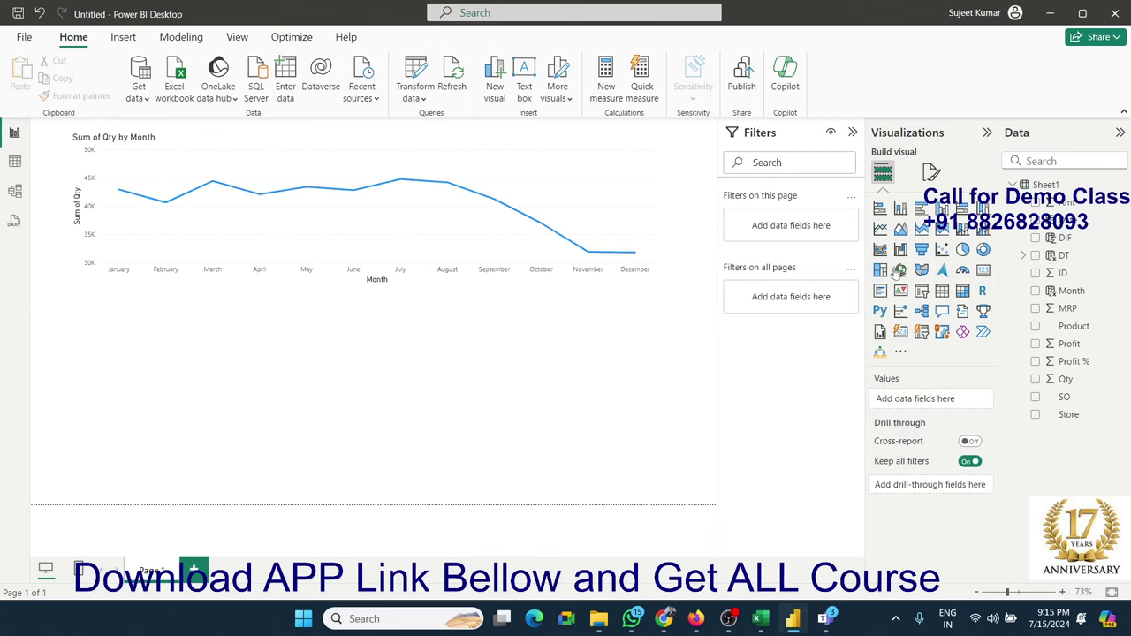
pyautogui.click(900, 228)
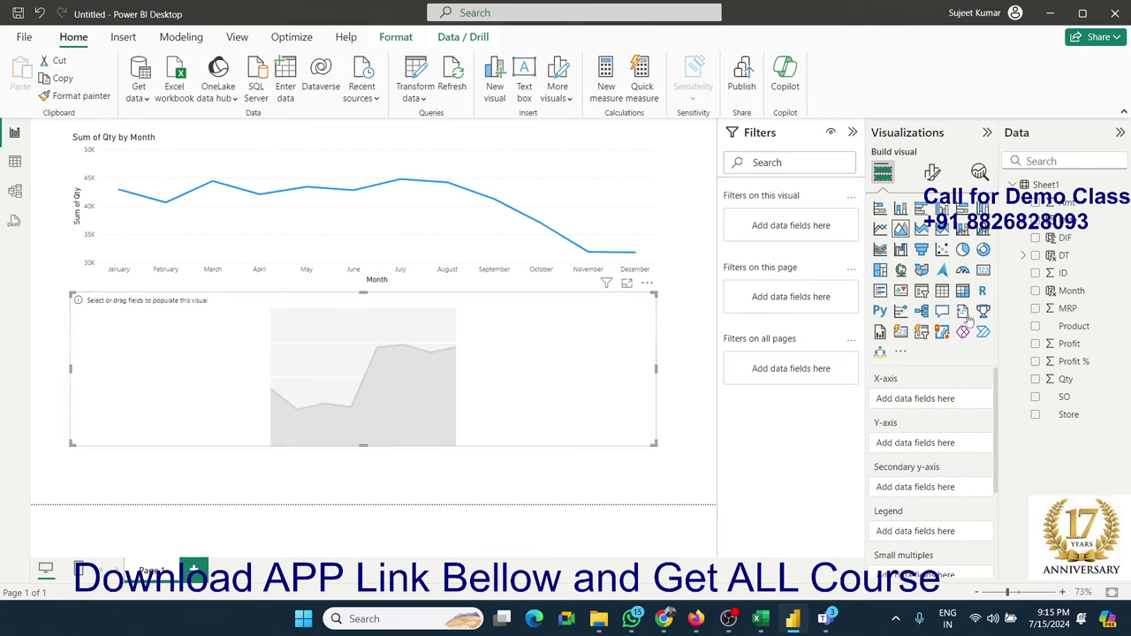
pyautogui.moveTo(1052, 237); pyautogui.dragTo(530, 406)
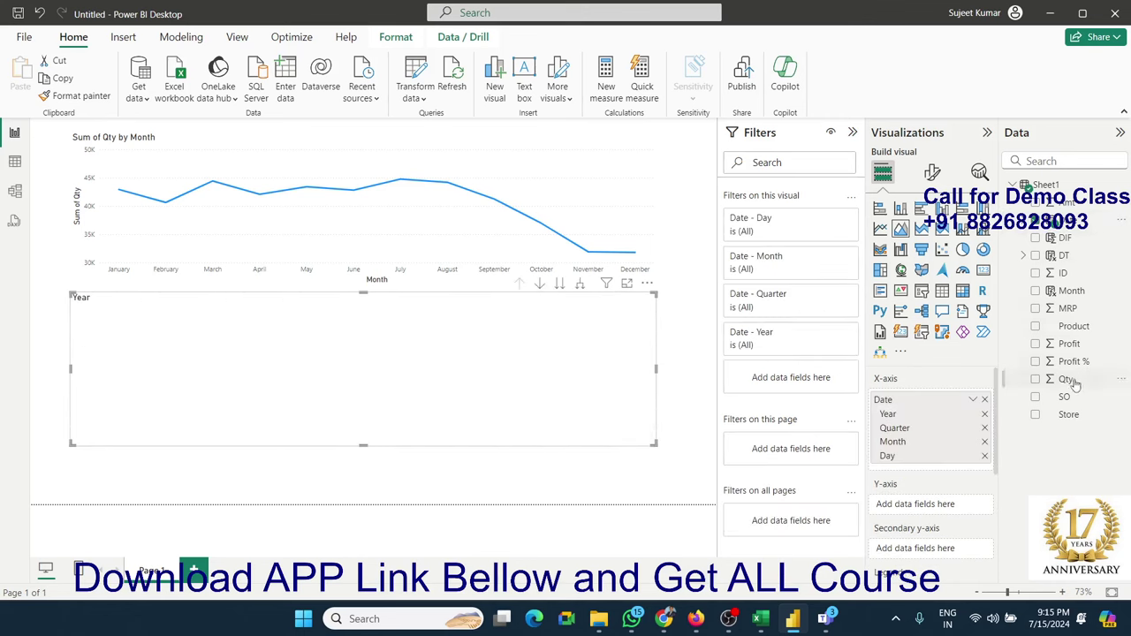
pyautogui.moveTo(1066, 378)
pyautogui.mouseDown()
pyautogui.moveTo(669, 389)
pyautogui.moveTo(495, 366)
pyautogui.mouseUp()
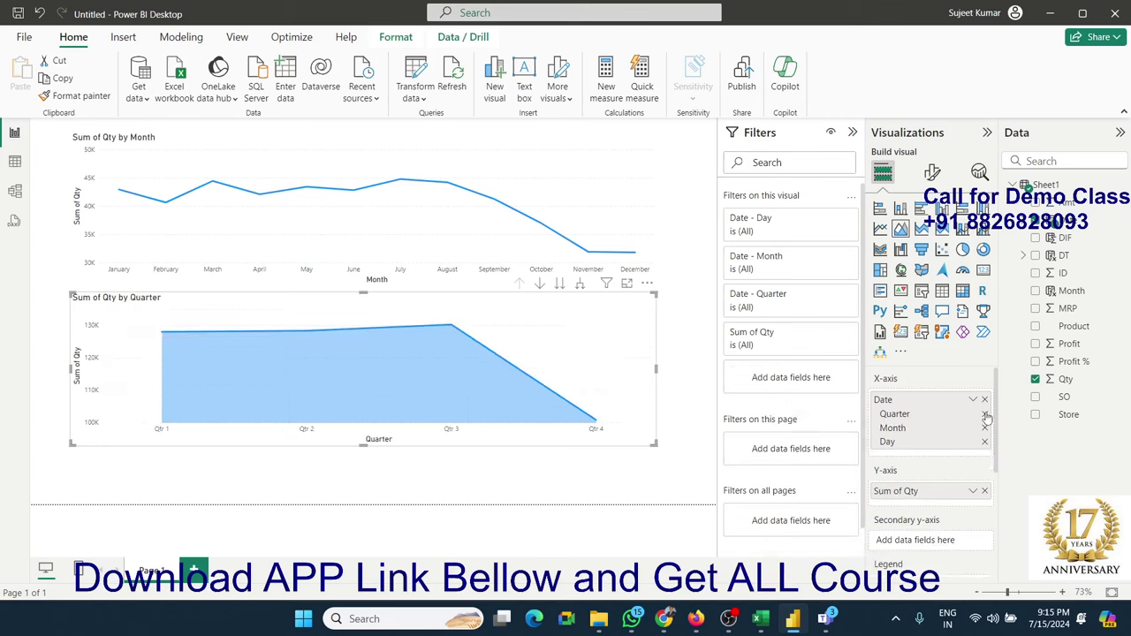
pyautogui.click(984, 414)
pyautogui.click(985, 414)
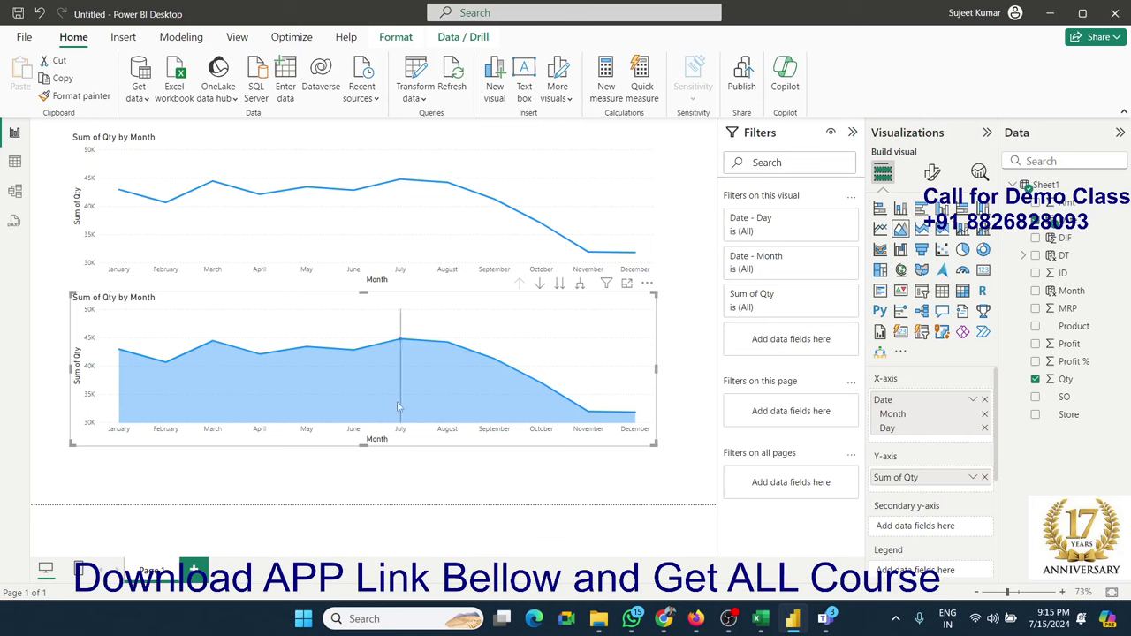
pyautogui.moveTo(467, 408)
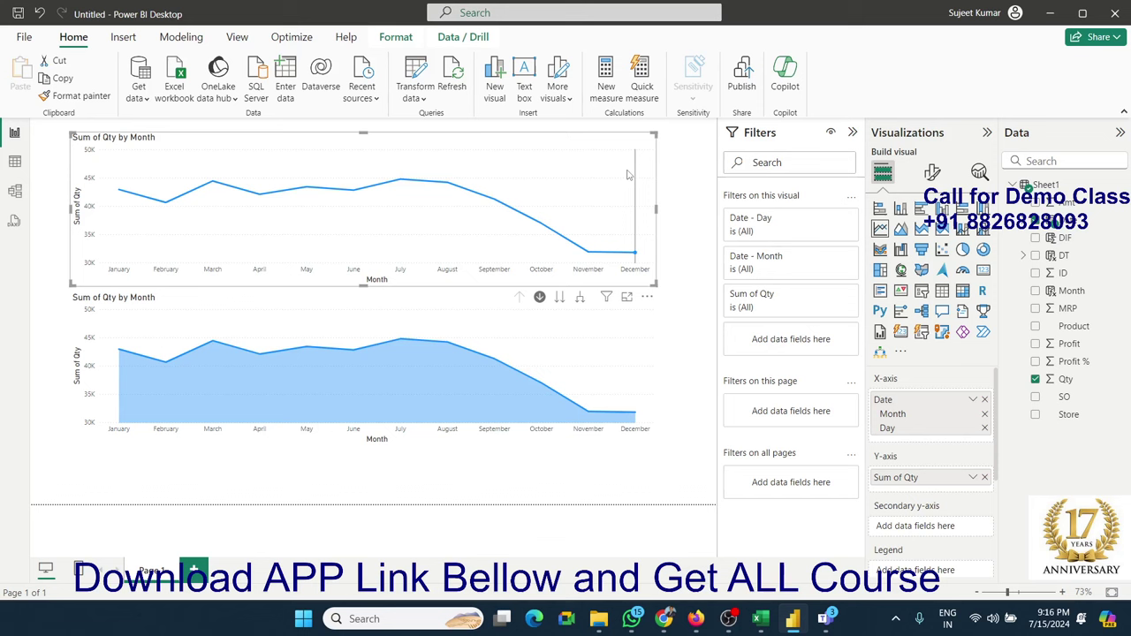
# - Make the top line chart's X-axis month labels bold and hide the X-axis title
pyautogui.click(651, 152)
pyautogui.click(933, 173)
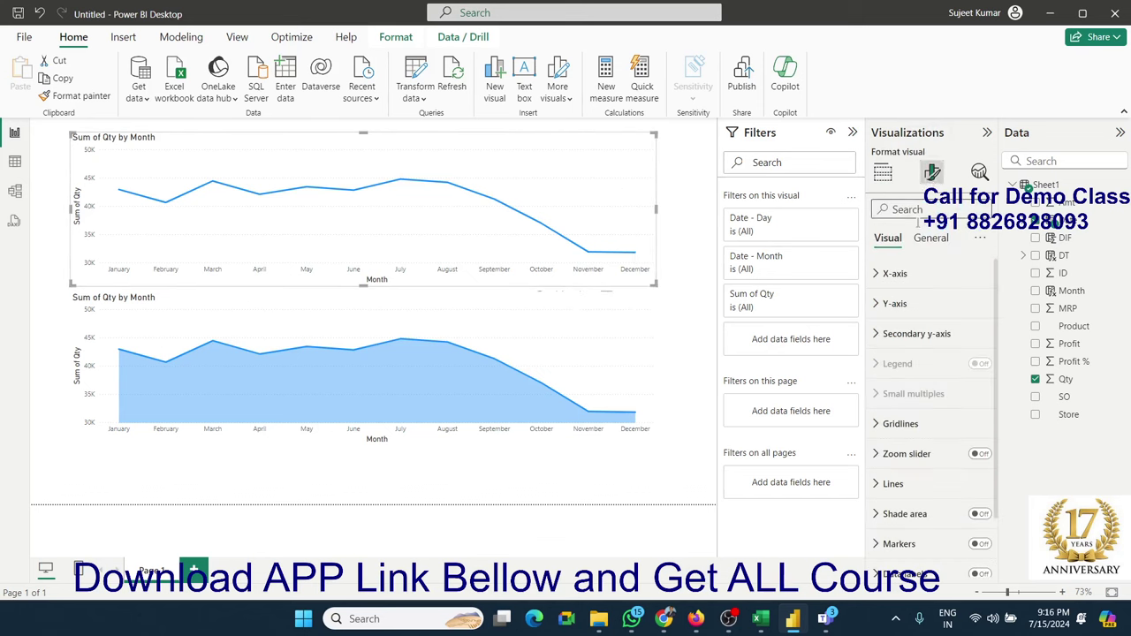
pyautogui.click(896, 273)
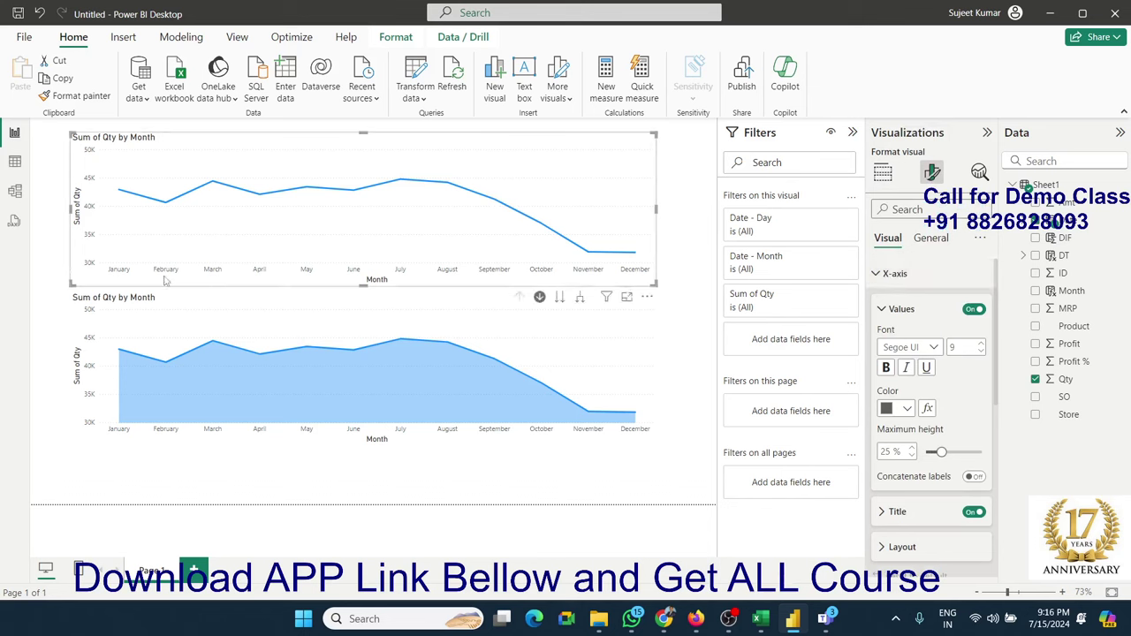
pyautogui.click(885, 368)
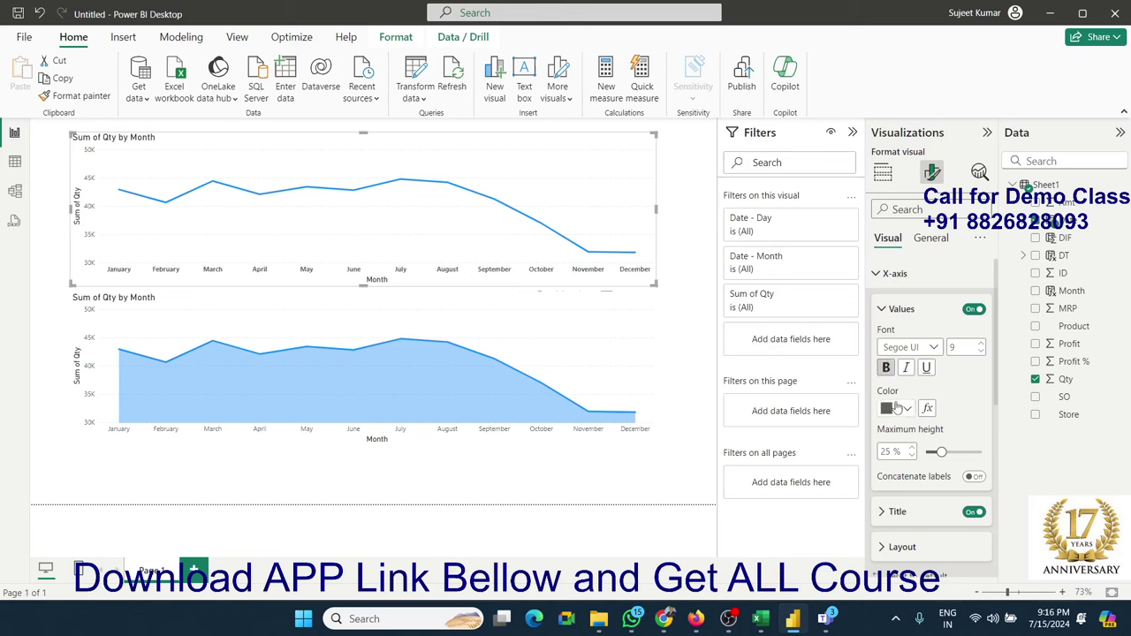
pyautogui.scroll(-2, 925, 449)
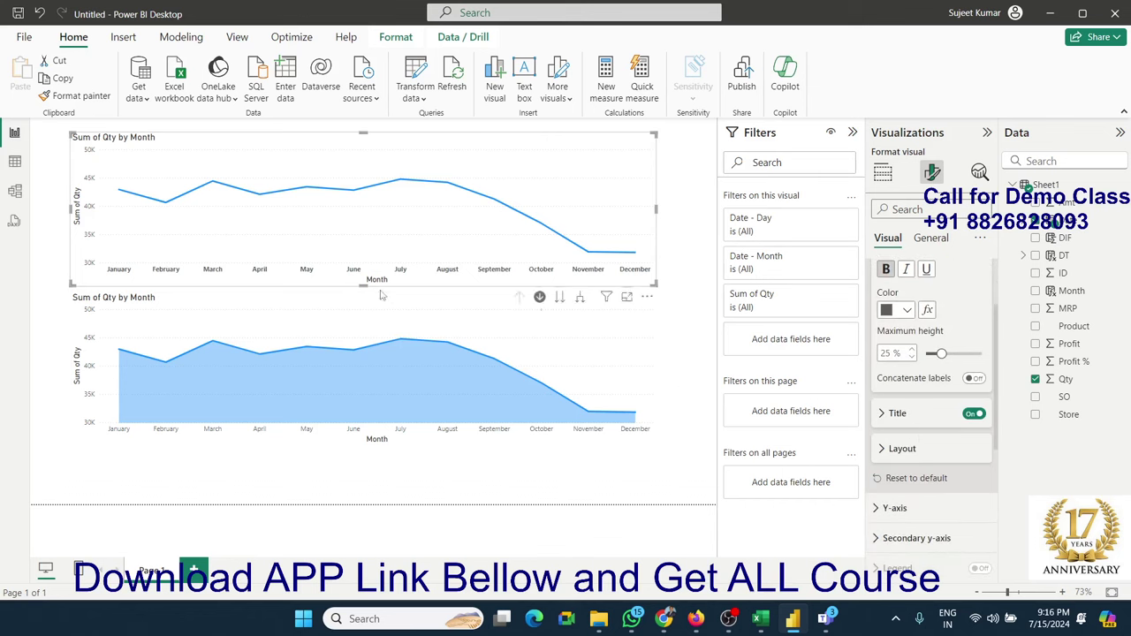
pyautogui.click(973, 414)
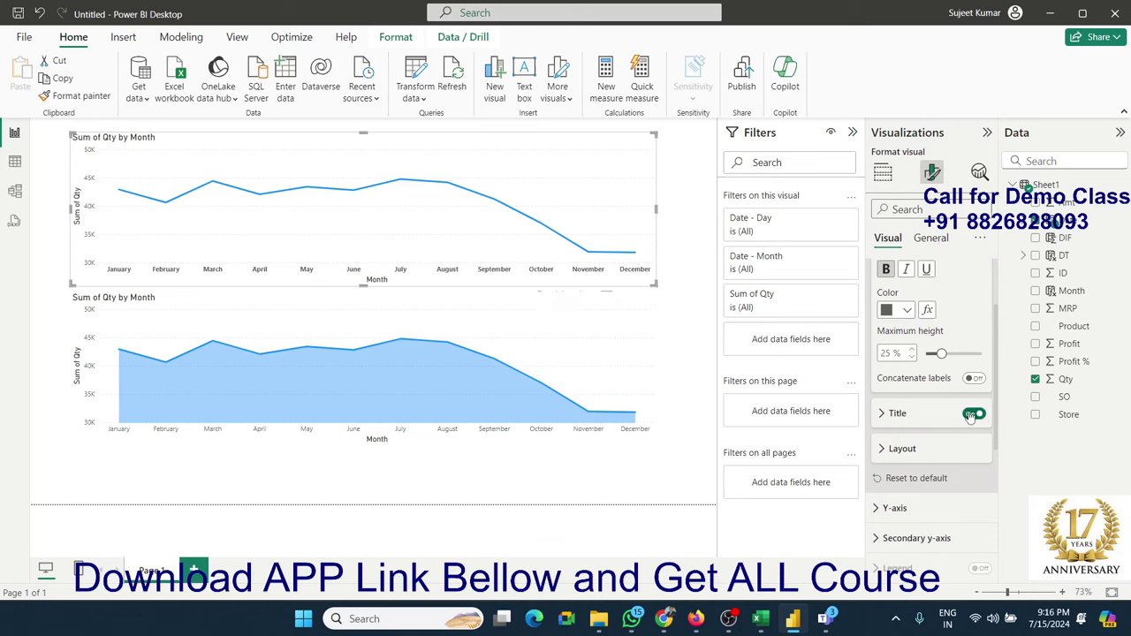
# - Set the X-axis minimum category width to 42 px so all twelve months fit
pyautogui.click(919, 450)
pyautogui.scroll(-2, 922, 452)
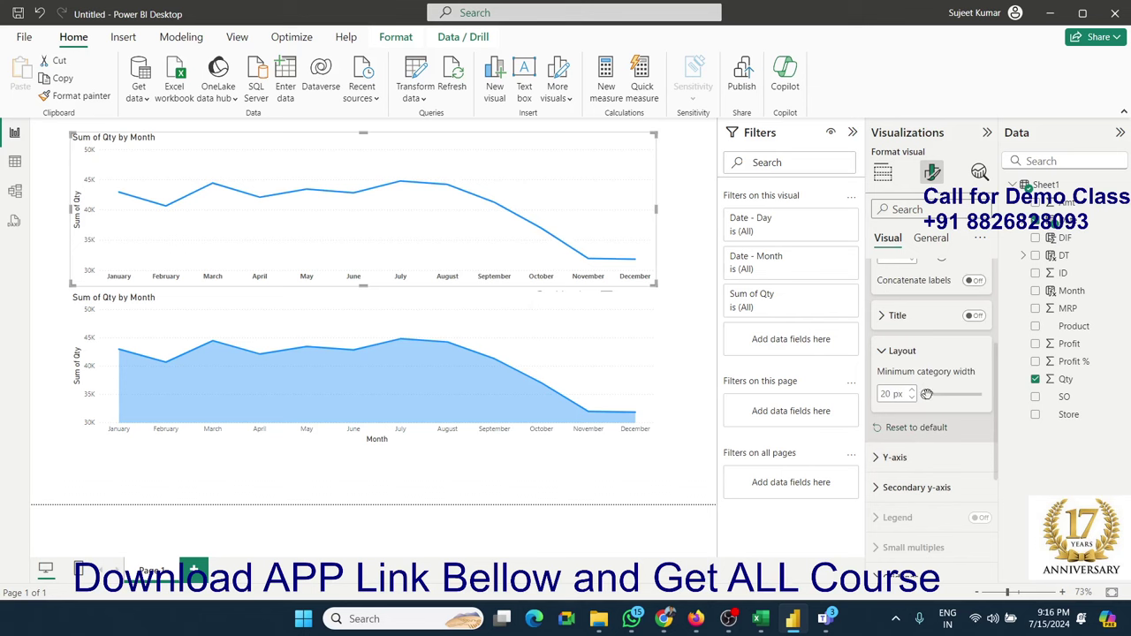
pyautogui.moveTo(927, 395); pyautogui.dragTo(968, 394)
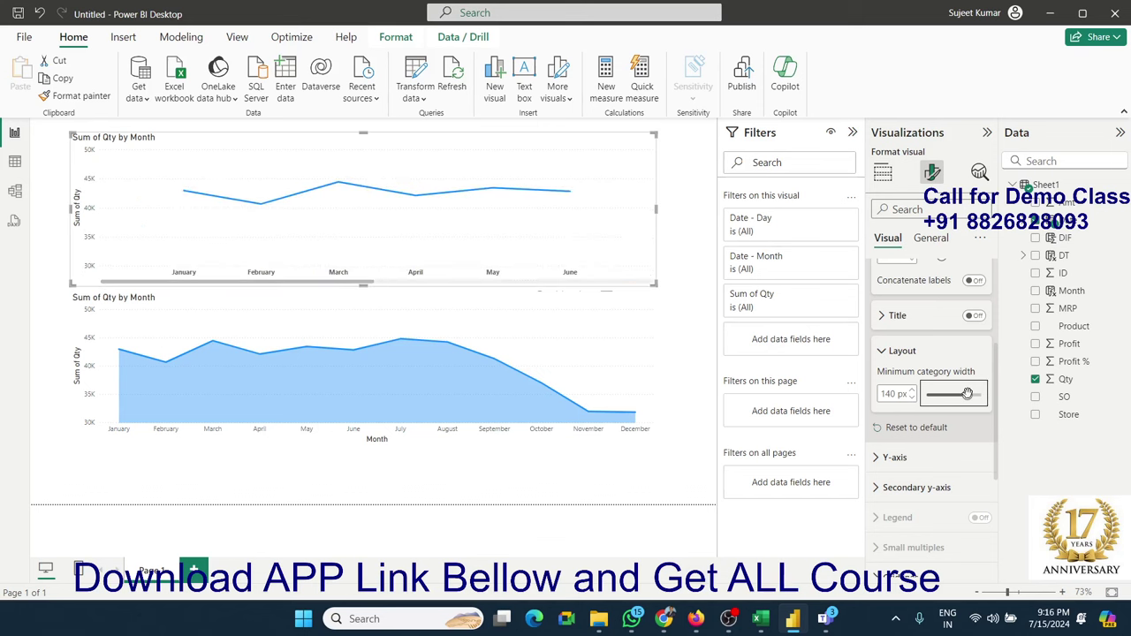
pyautogui.moveTo(968, 394); pyautogui.dragTo(933, 395)
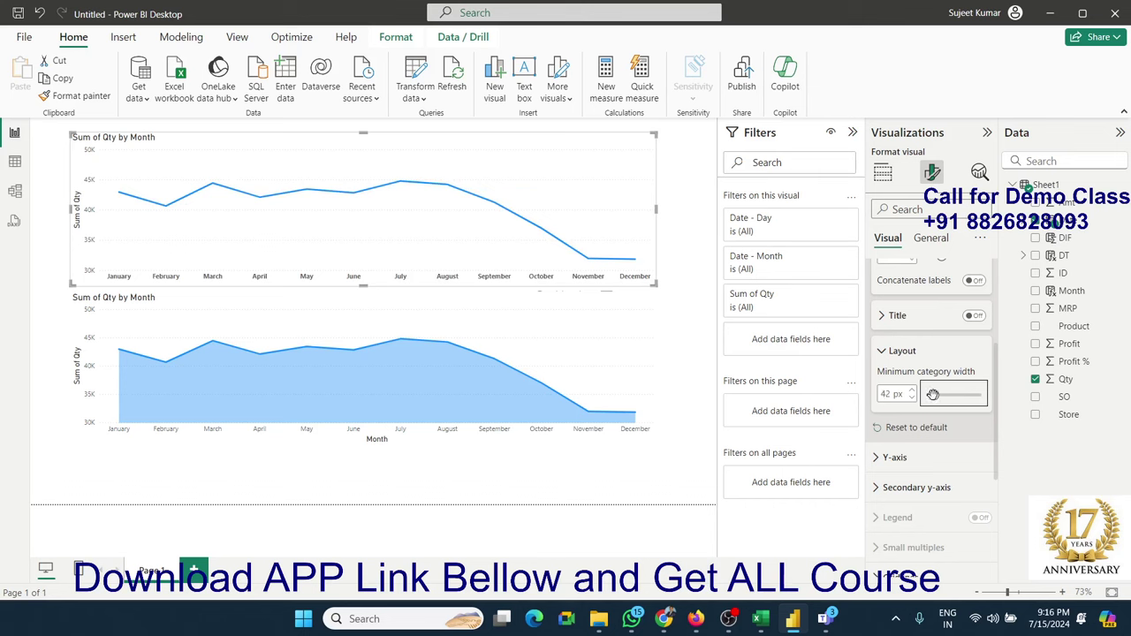
pyautogui.scroll(-1, 933, 395)
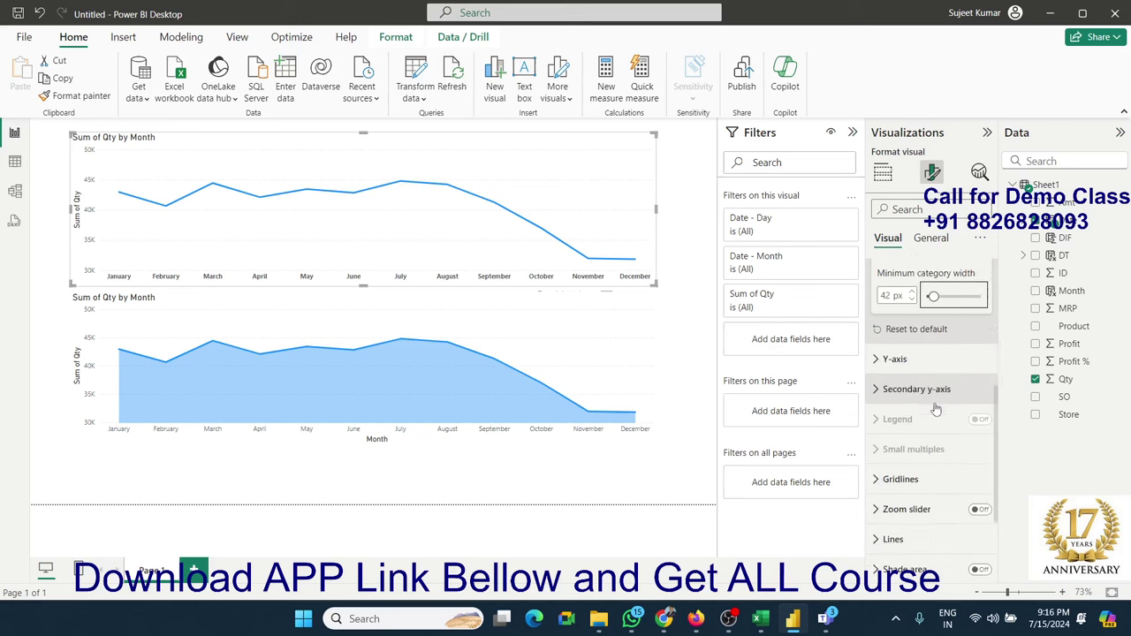
# - Try a logarithmic scale on the top chart's y-axis, then return it to linear
pyautogui.click(898, 362)
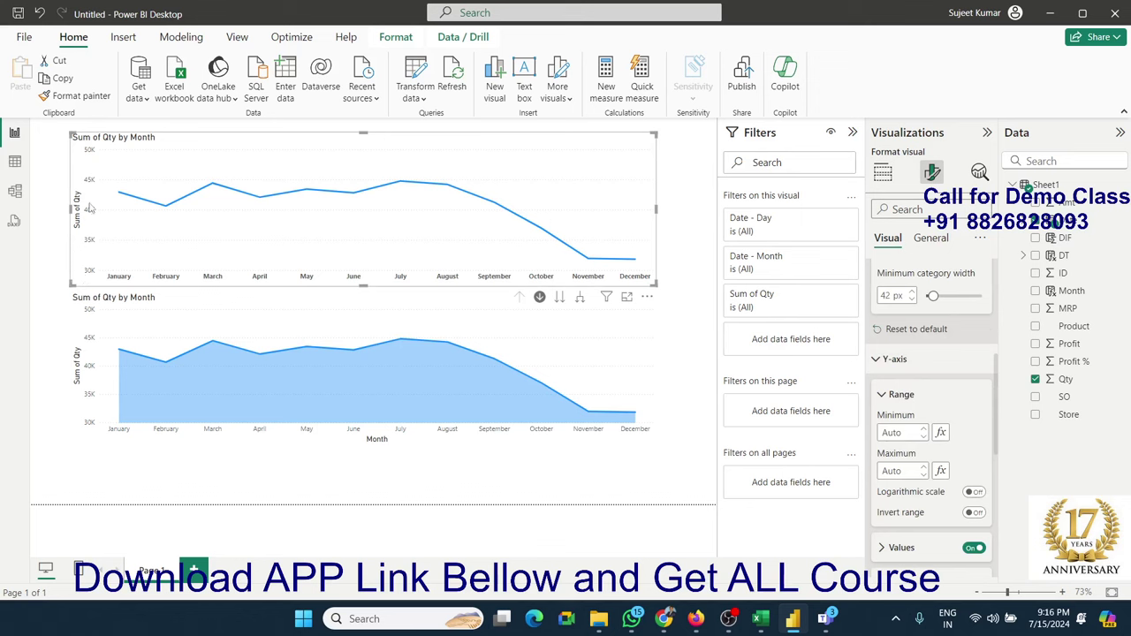
pyautogui.moveTo(112, 323)
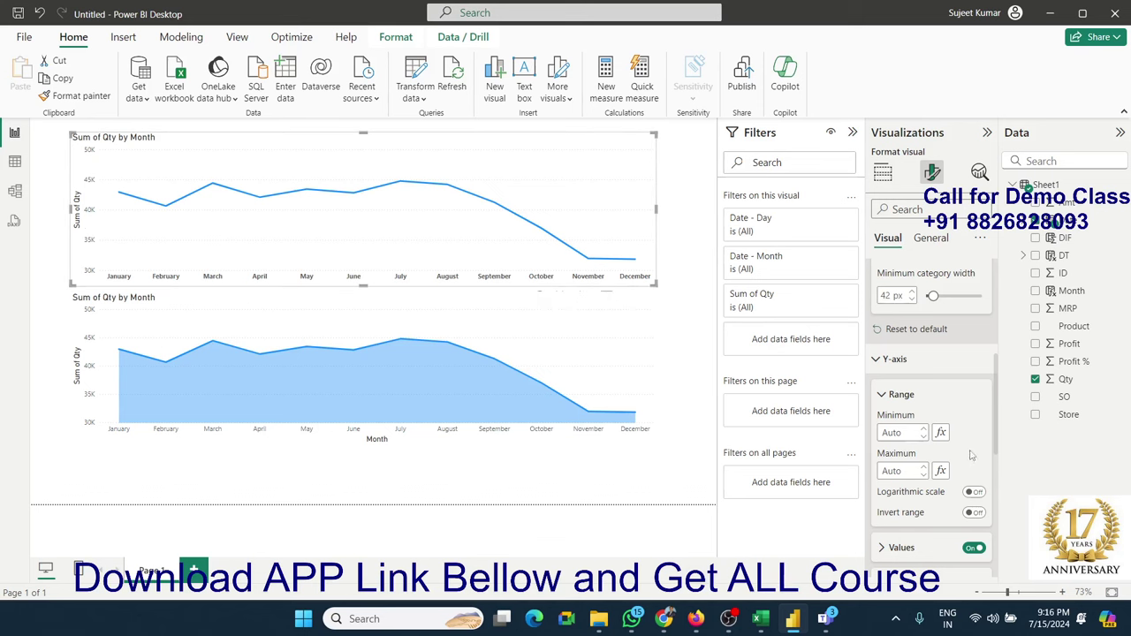
pyautogui.scroll(-2, 969, 454)
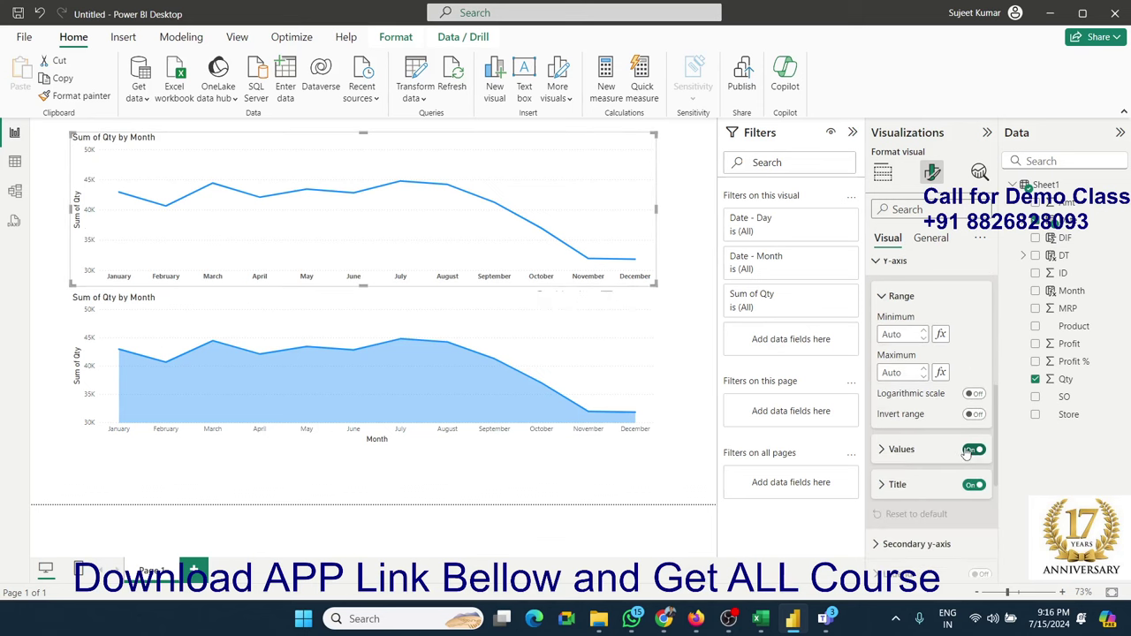
pyautogui.click(974, 394)
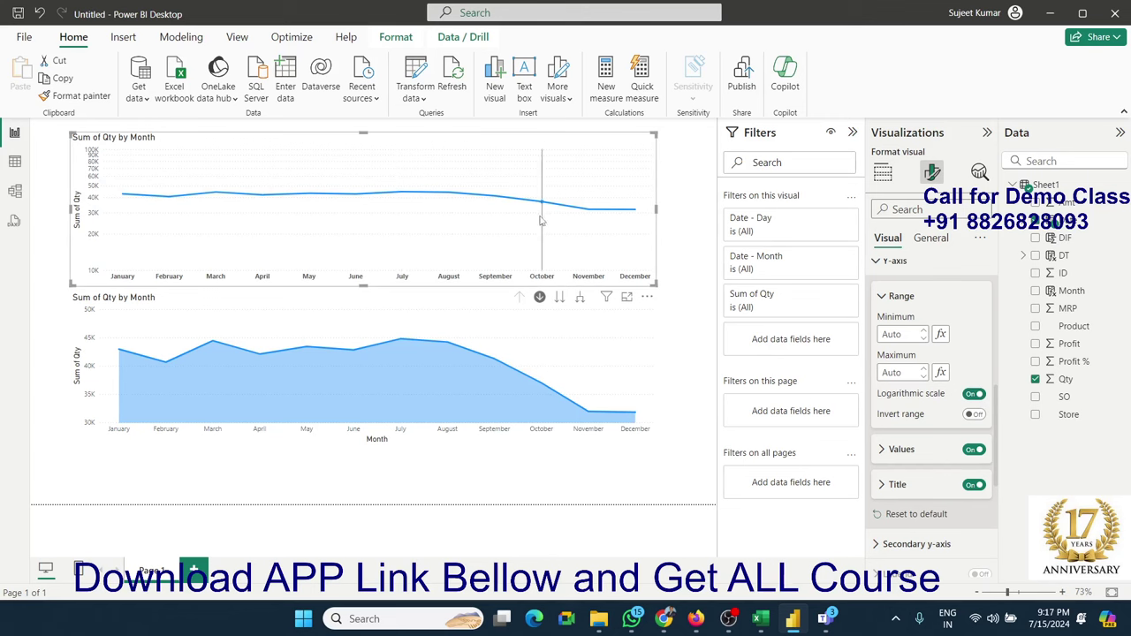
pyautogui.click(970, 395)
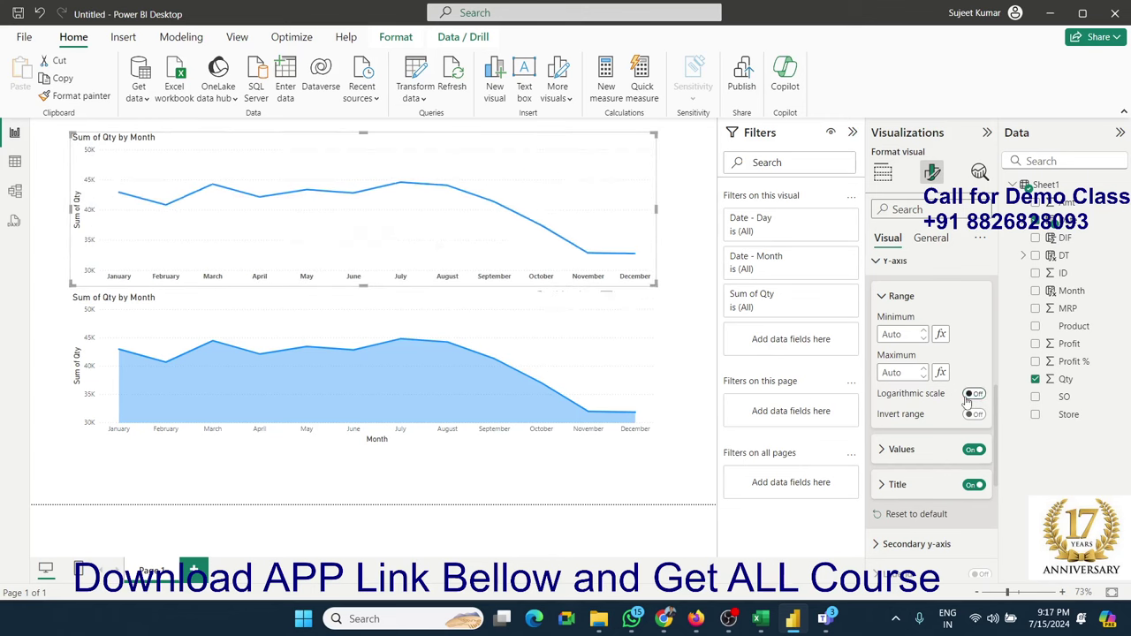
pyautogui.click(975, 395)
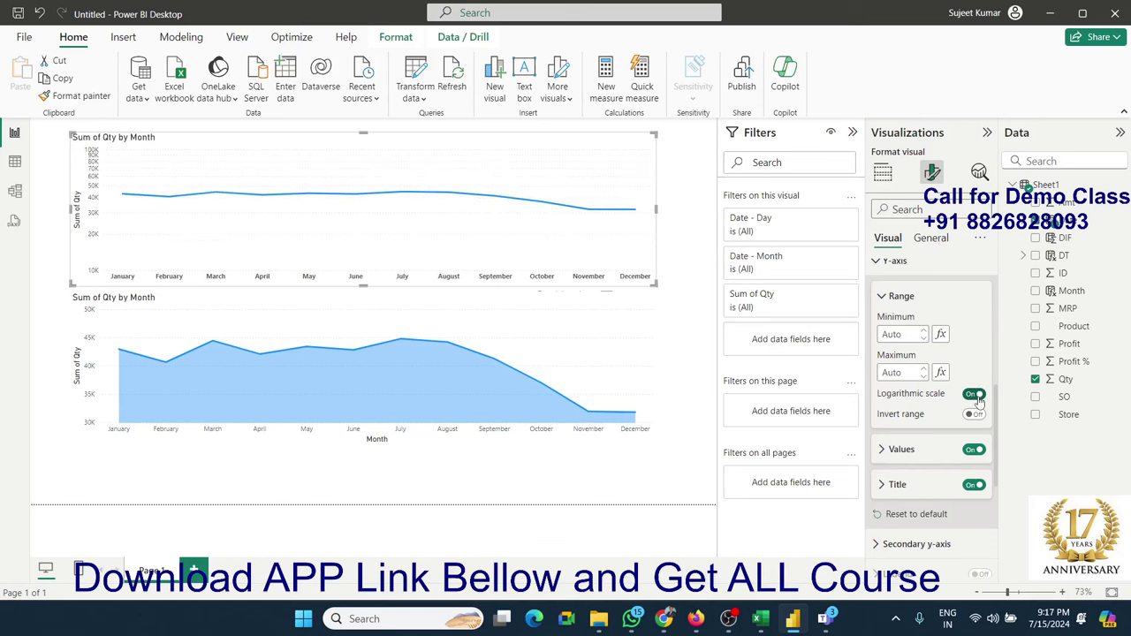
pyautogui.click(970, 395)
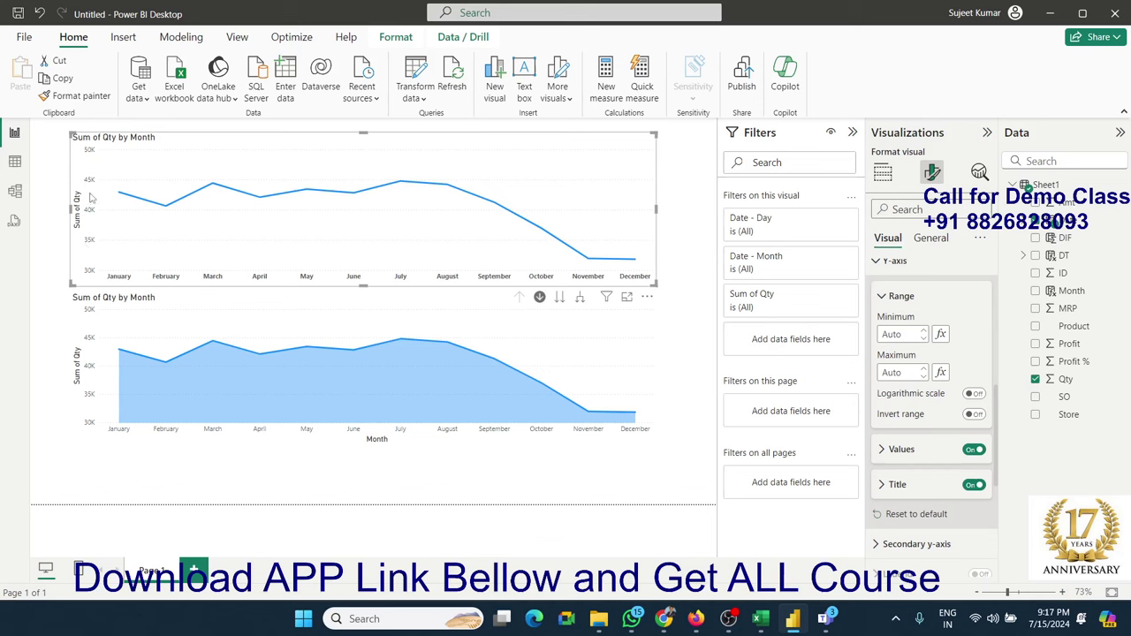
pyautogui.click(976, 394)
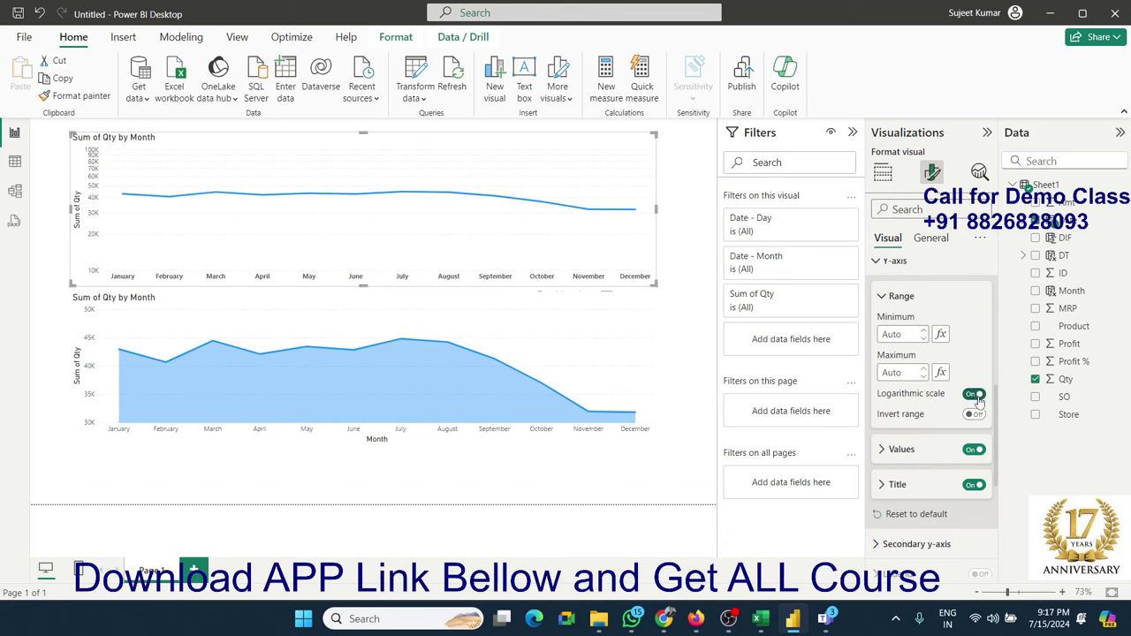
pyautogui.click(976, 396)
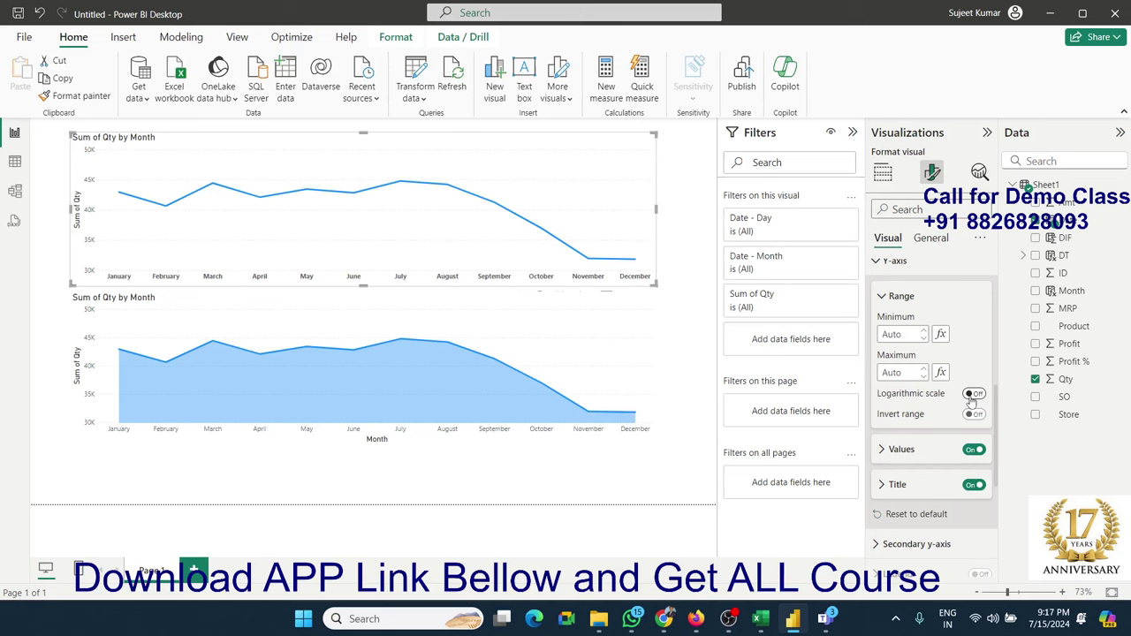
# - Invert the y-axis range and restore it, then briefly expand the Values options
pyautogui.click(975, 415)
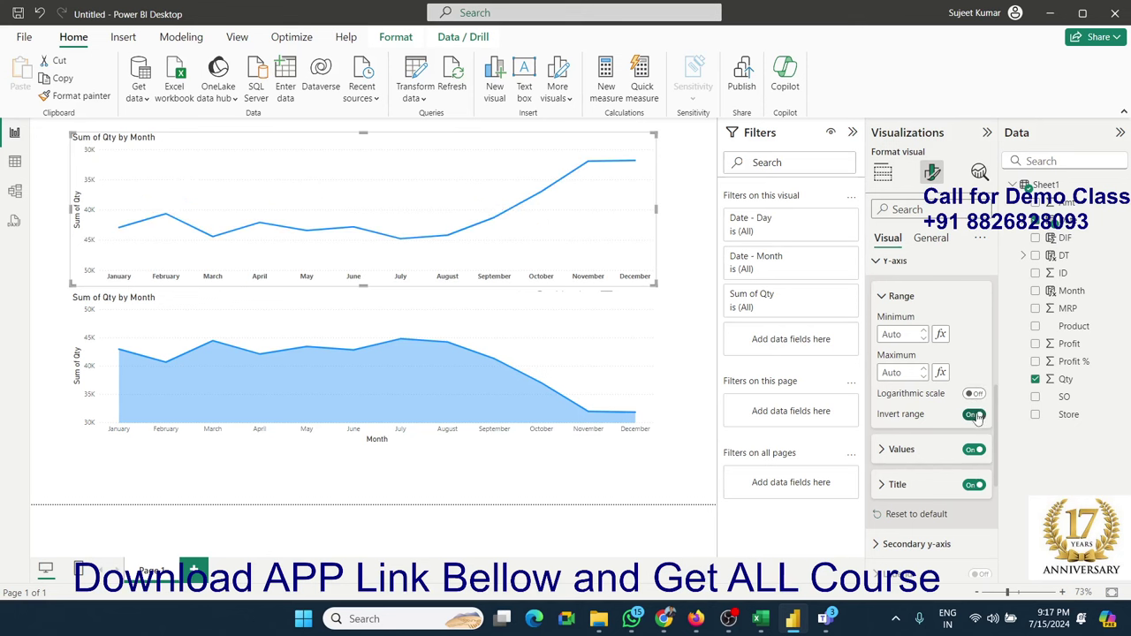
pyautogui.click(971, 420)
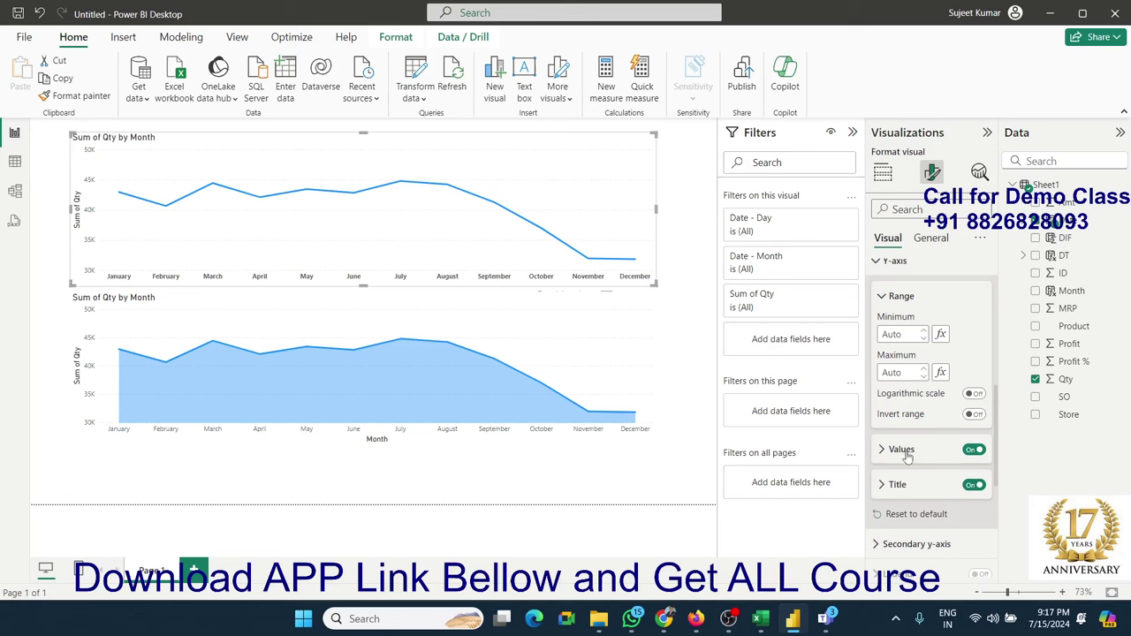
pyautogui.scroll(-2, 908, 458)
pyautogui.click(901, 352)
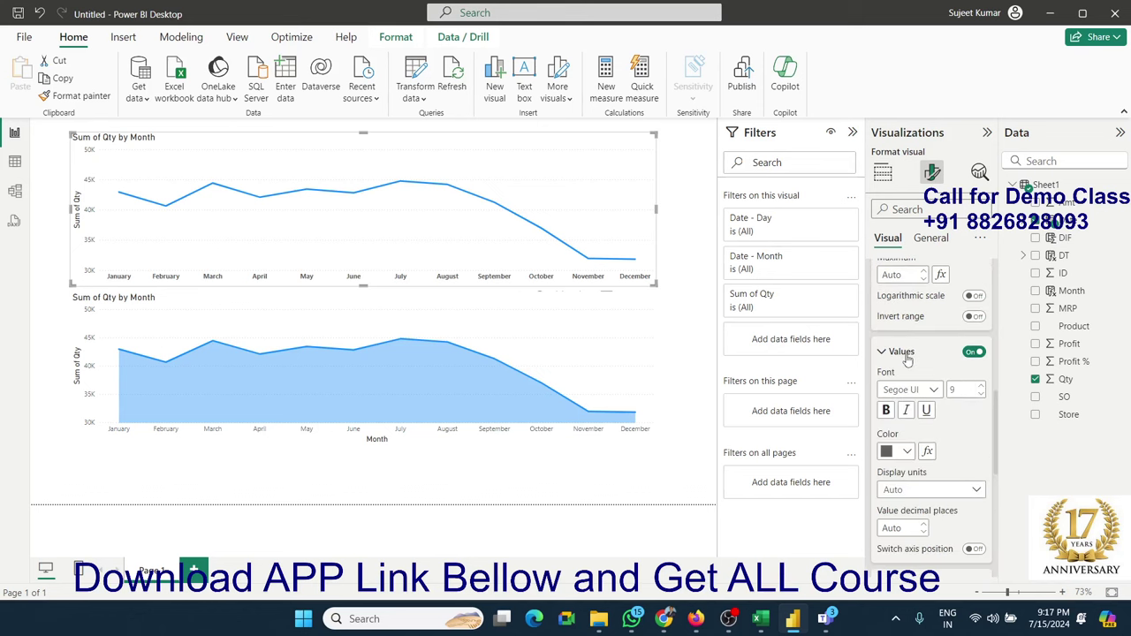
pyautogui.click(906, 353)
# - Turn on the top line chart's zoom slider and try adjusting its y-axis handles
pyautogui.click(897, 393)
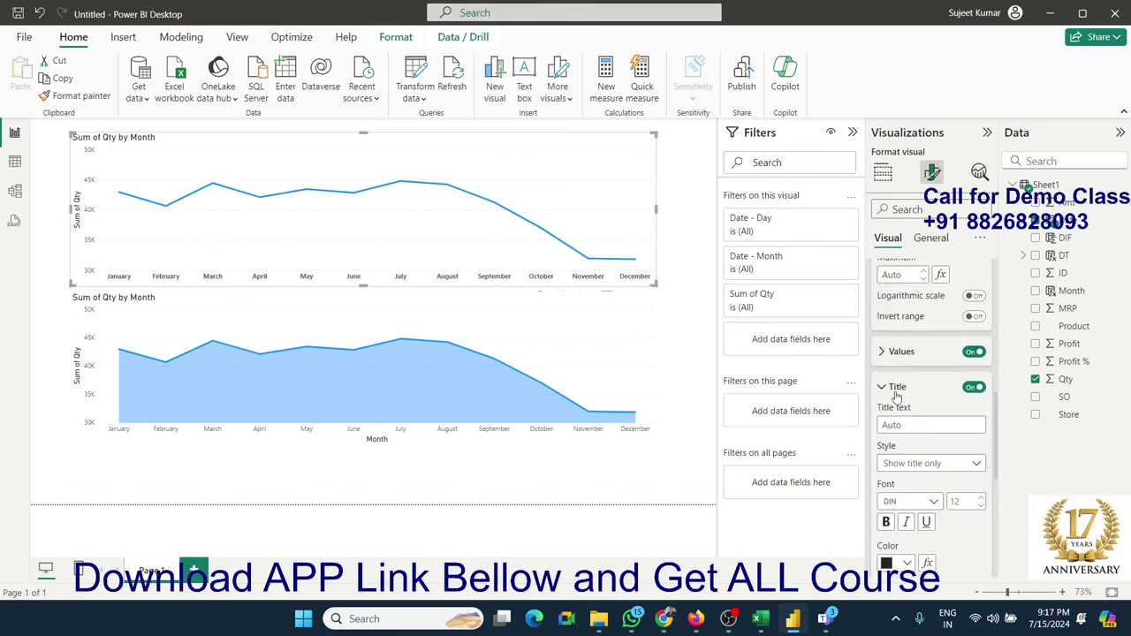
pyautogui.click(897, 395)
pyautogui.scroll(-4, 891, 380)
pyautogui.scroll(2, 884, 354)
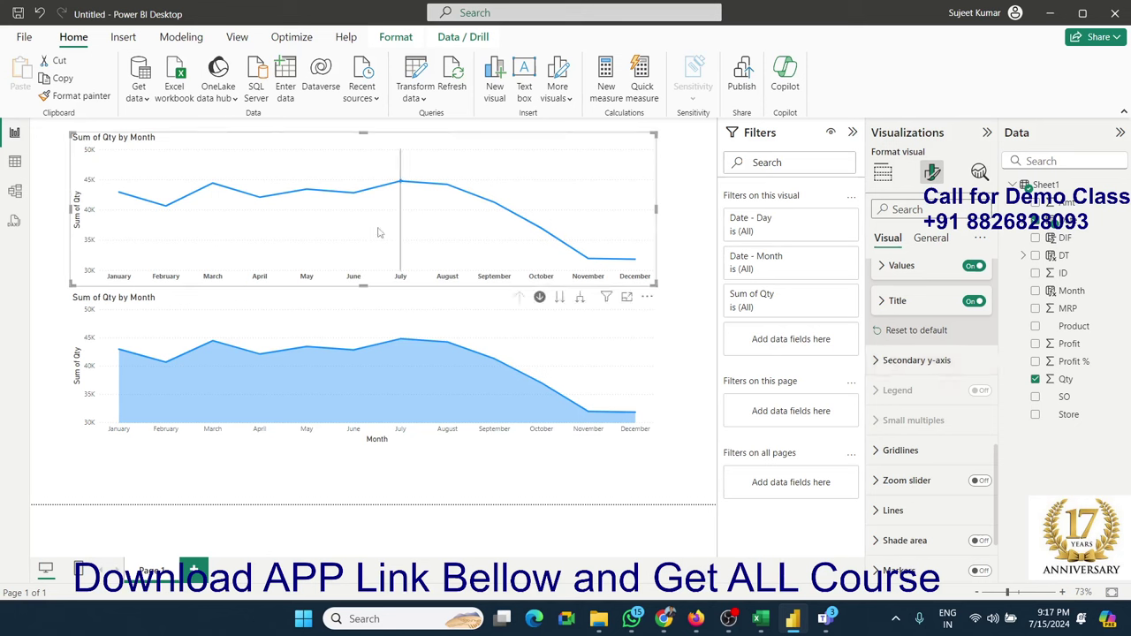
pyautogui.moveTo(403, 272)
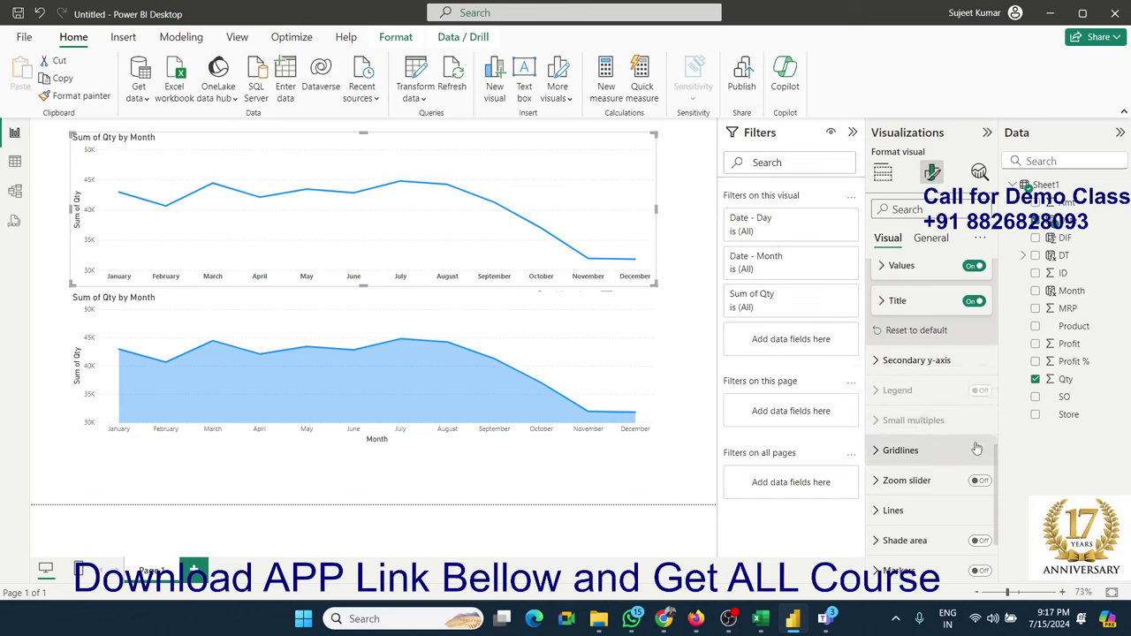
pyautogui.scroll(-2, 922, 424)
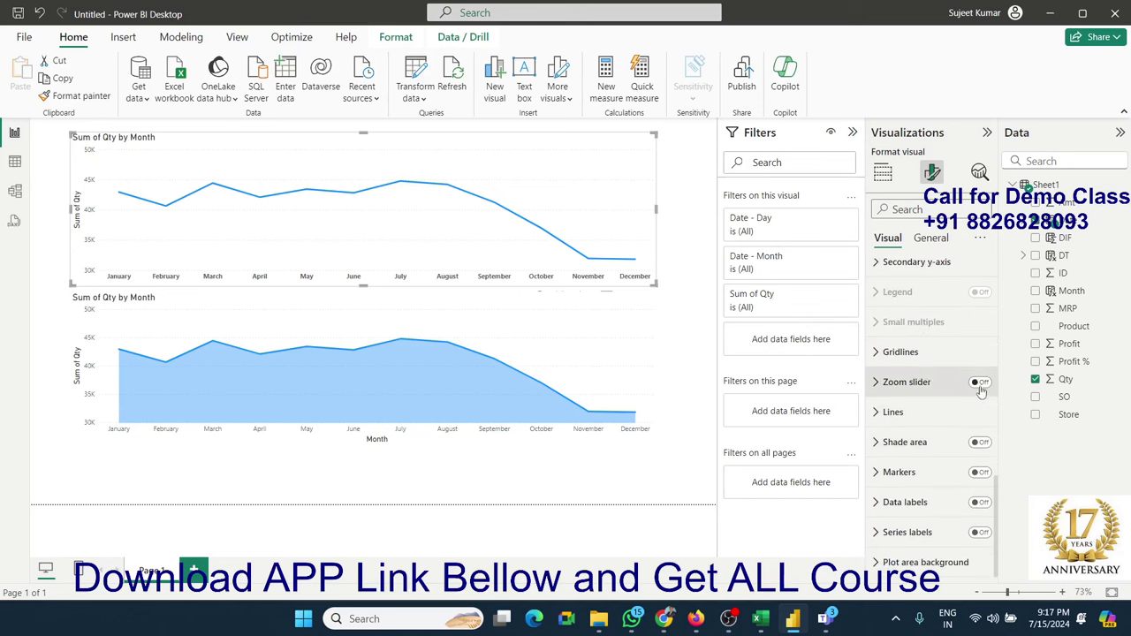
pyautogui.click(981, 383)
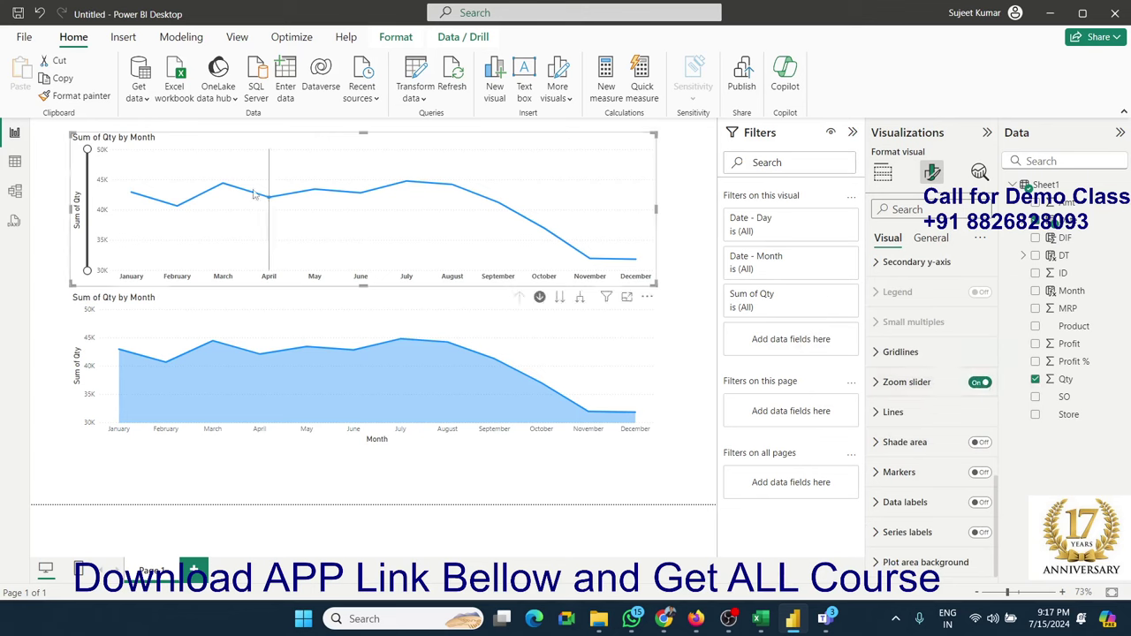
pyautogui.moveTo(85, 150)
pyautogui.mouseDown()
pyautogui.moveTo(85, 182)
pyautogui.moveTo(87, 148)
pyautogui.mouseUp()
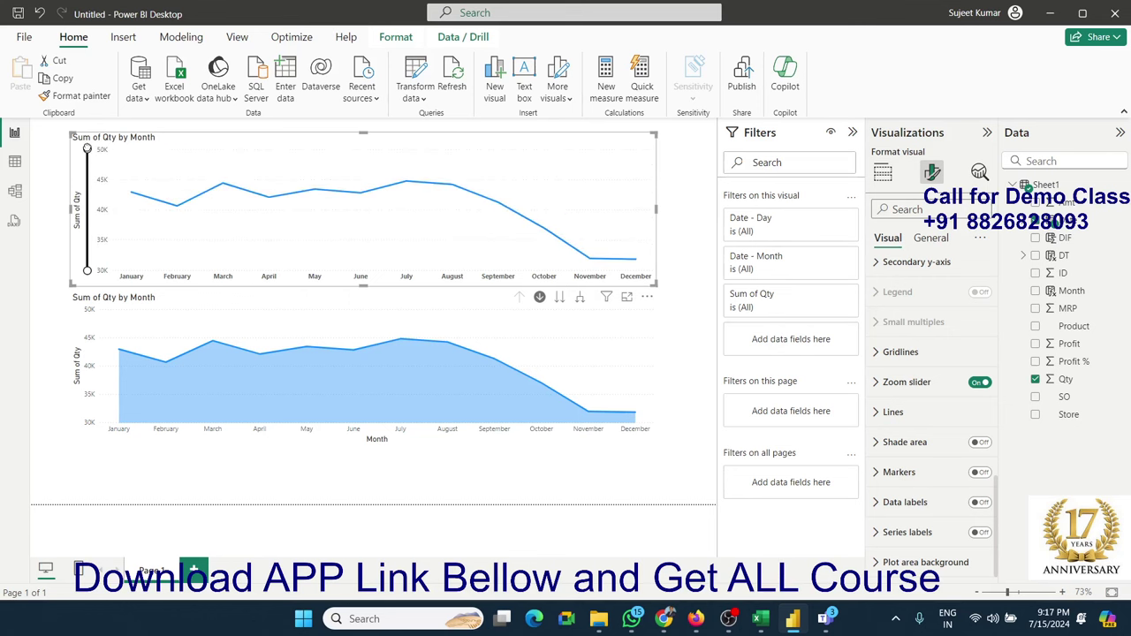
pyautogui.moveTo(88, 267)
pyautogui.mouseDown()
pyautogui.moveTo(86, 255)
pyautogui.moveTo(86, 271)
pyautogui.mouseUp()
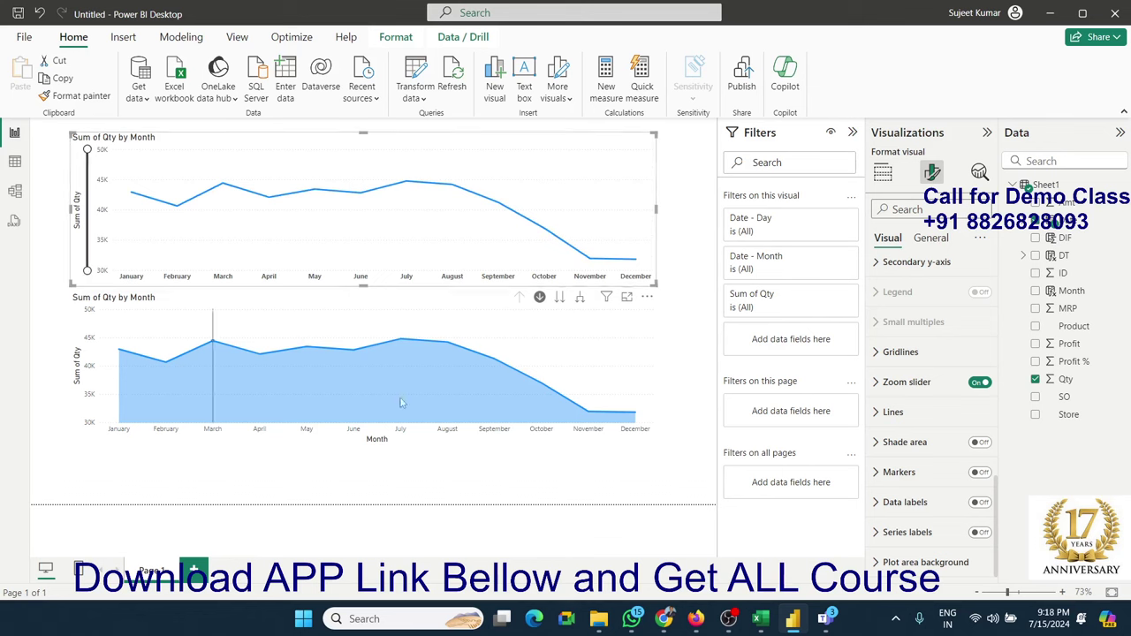
# - Give the top line a solid style, bevel joins and a thicker 12 px width
pyautogui.click(902, 413)
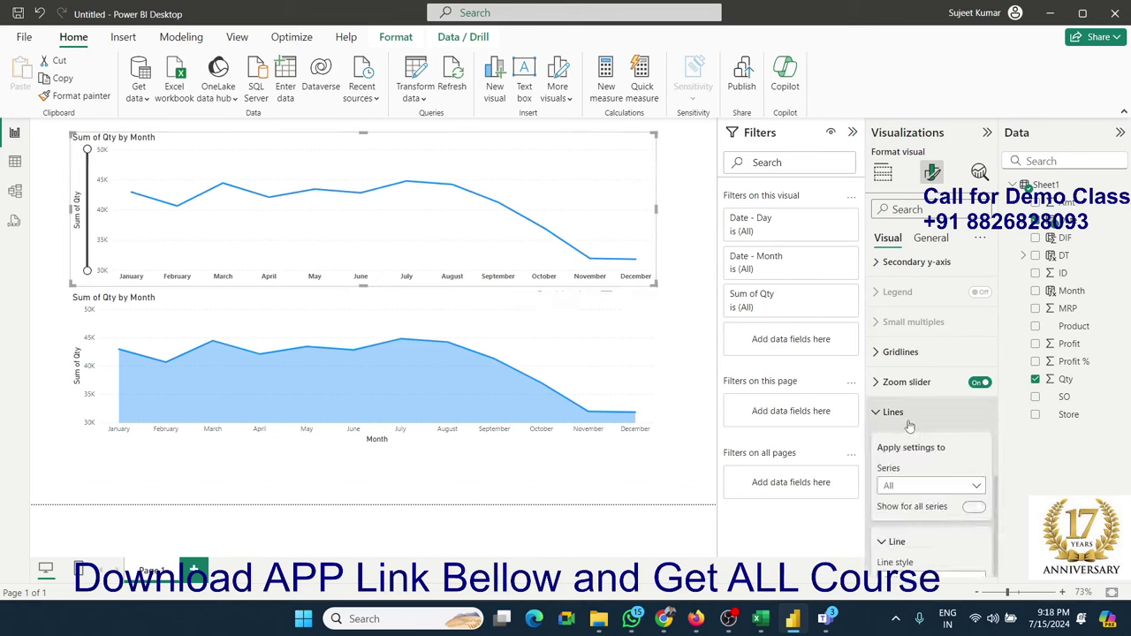
pyautogui.scroll(-4, 952, 415)
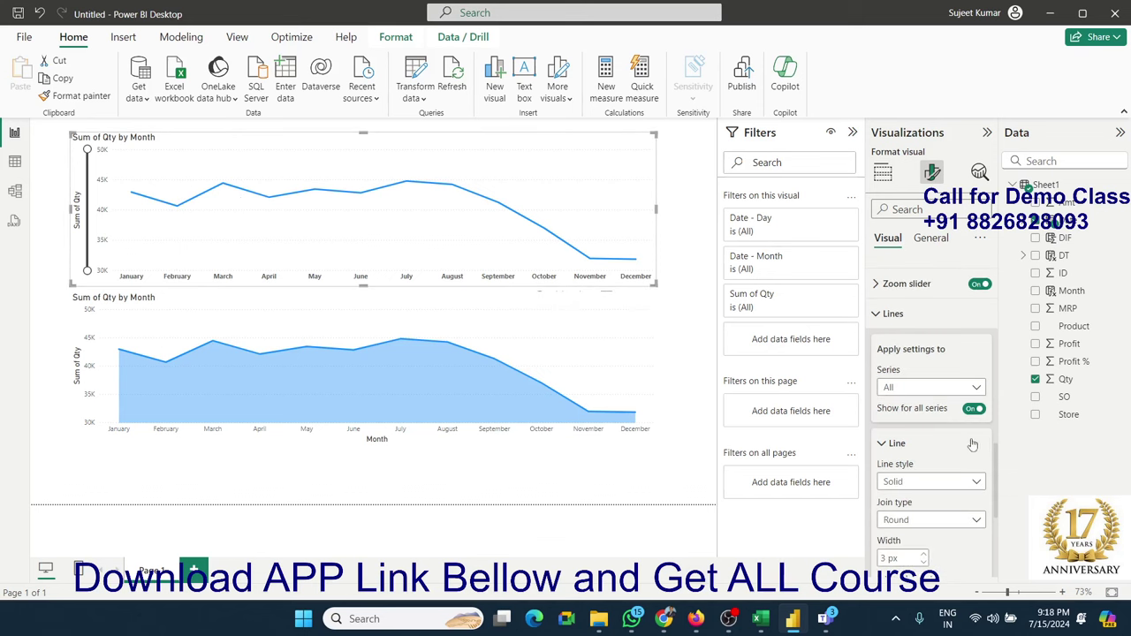
pyautogui.scroll(-1, 952, 415)
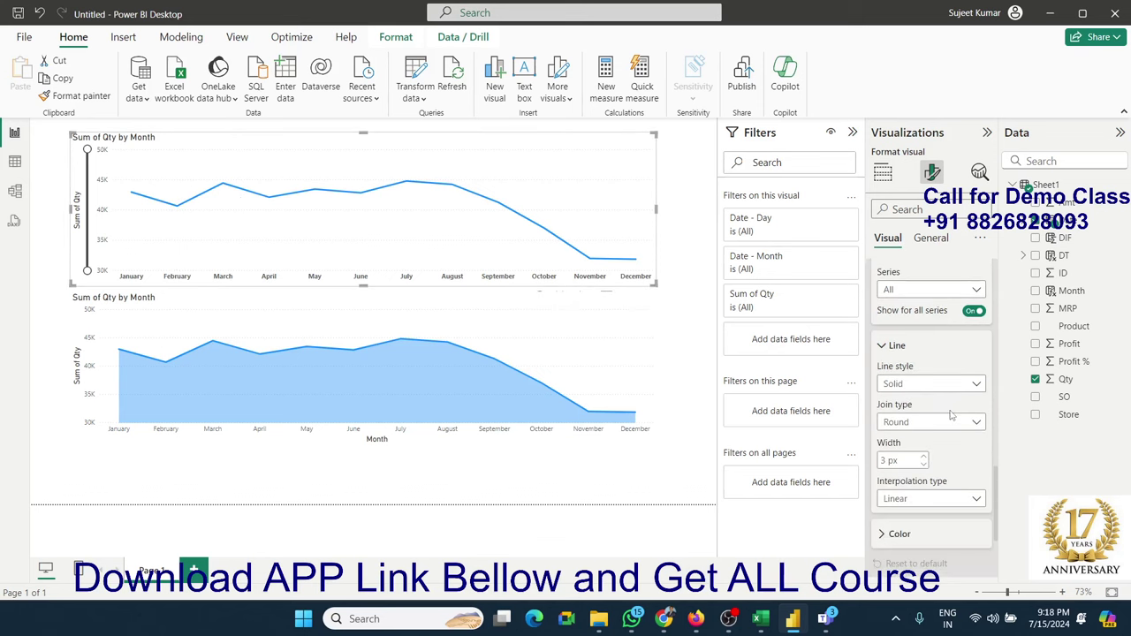
pyautogui.click(906, 387)
pyautogui.click(905, 390)
pyautogui.click(920, 425)
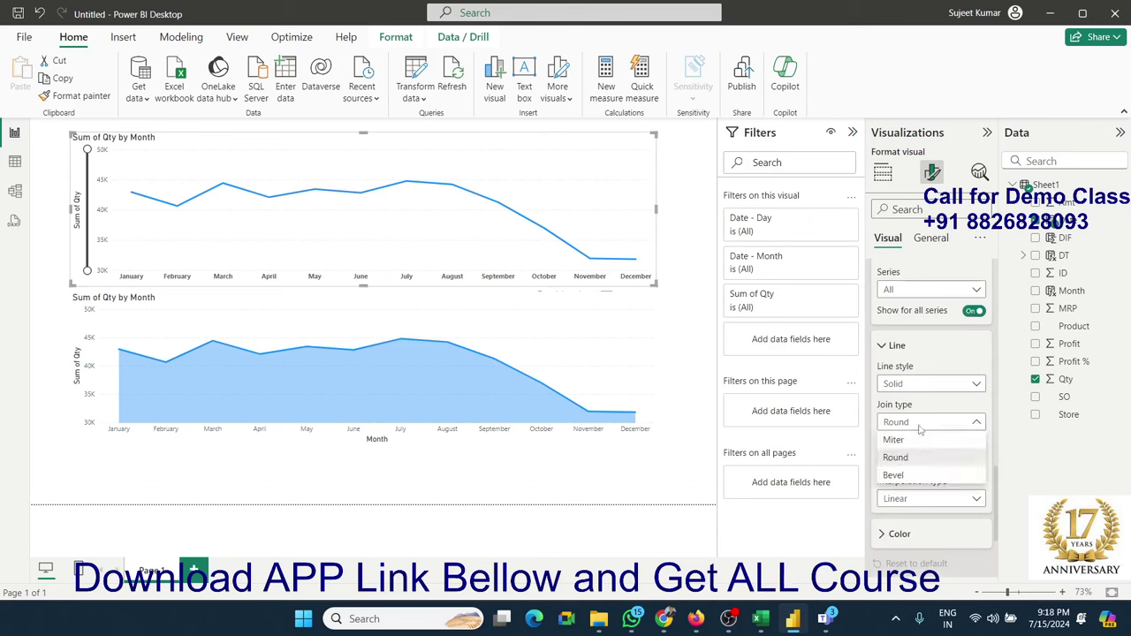
pyautogui.click(895, 476)
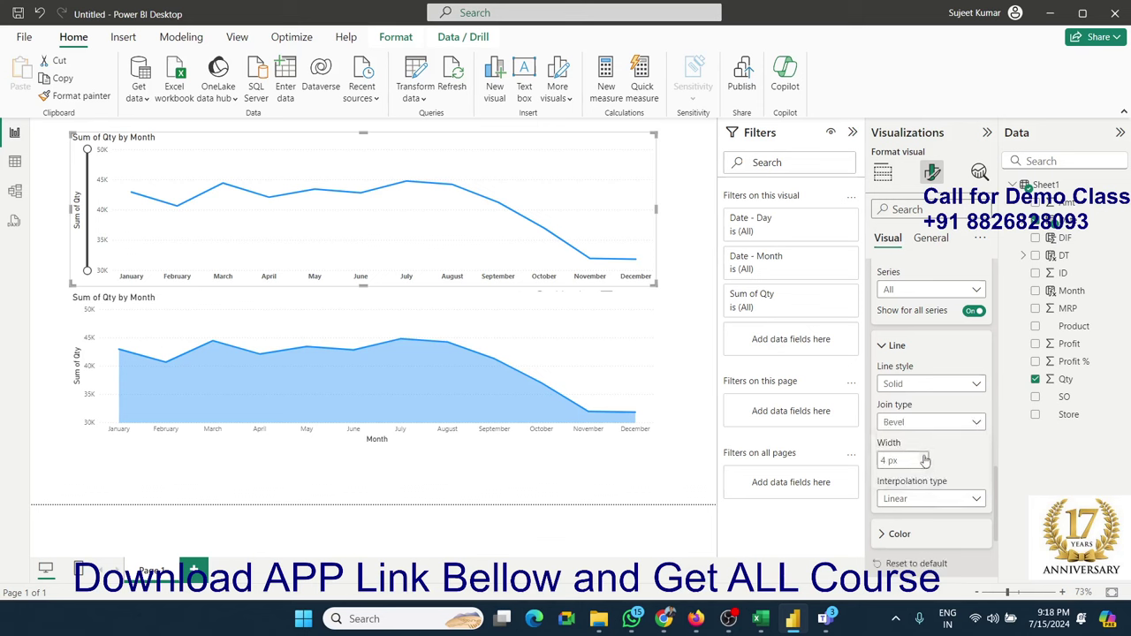
pyautogui.click(925, 458)
pyautogui.click(924, 458)
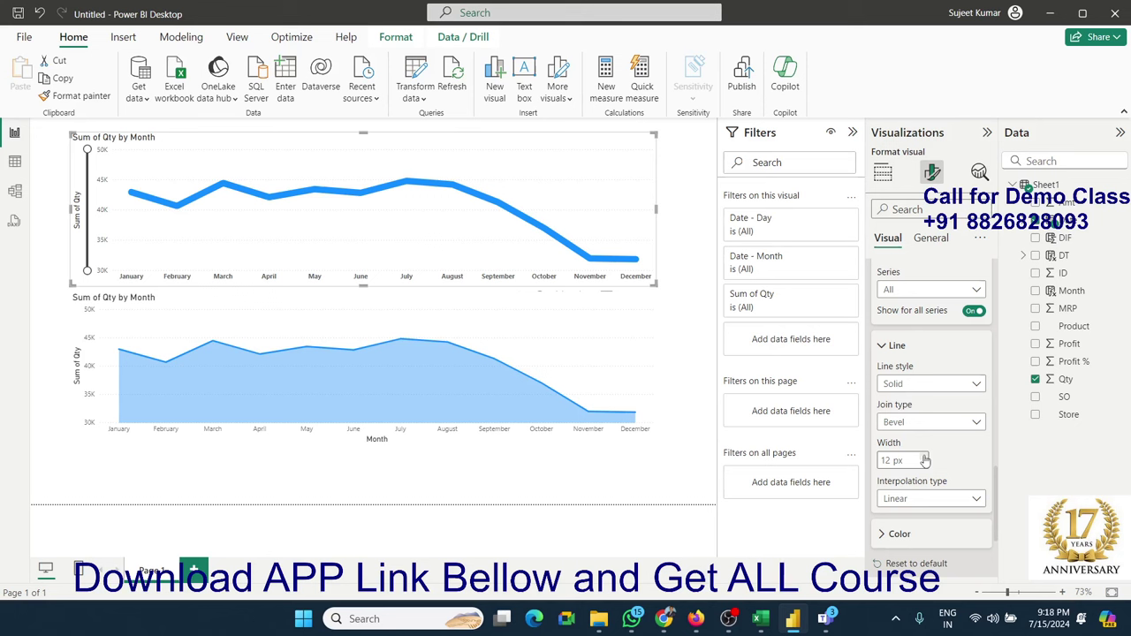
# - Try smooth and step interpolation, then set the line to straight linear segments
pyautogui.click(926, 498)
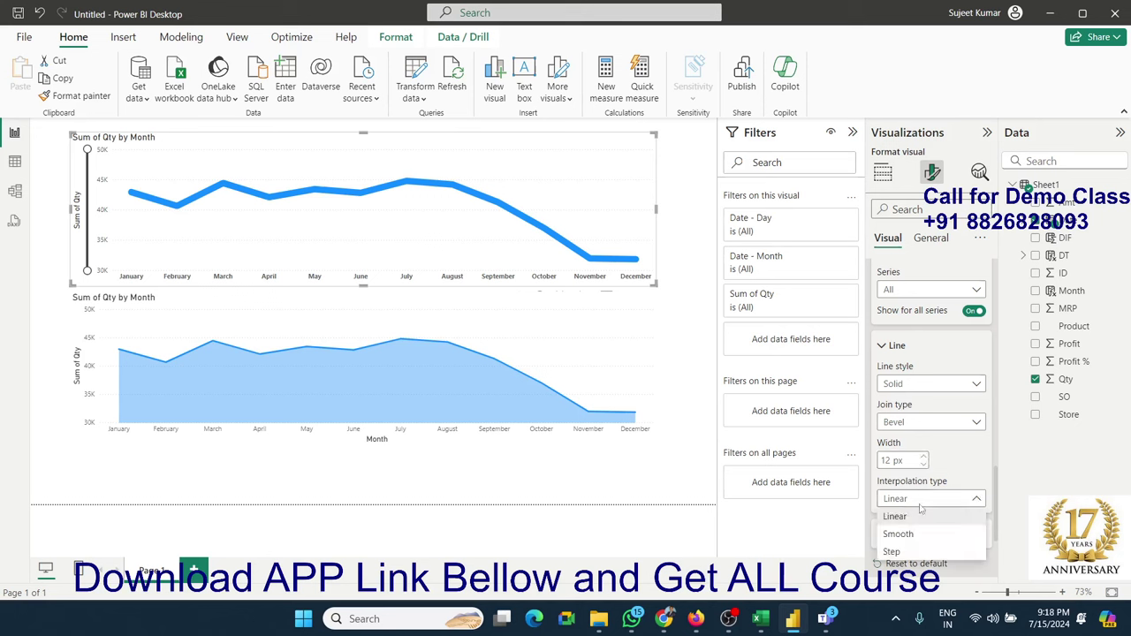
pyautogui.click(900, 534)
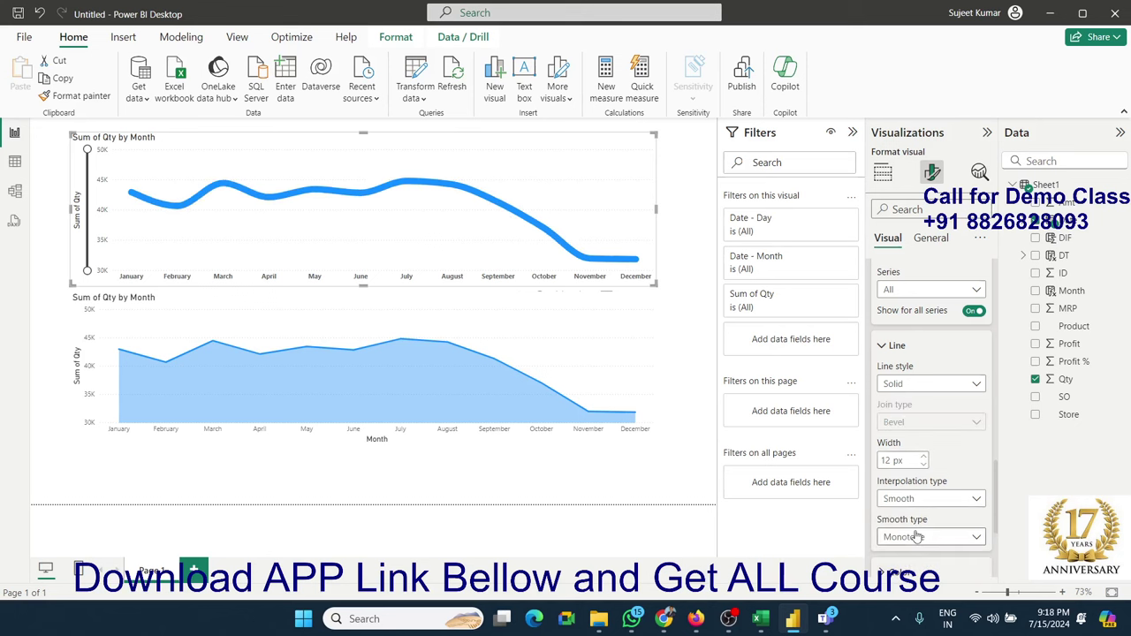
pyautogui.click(903, 500)
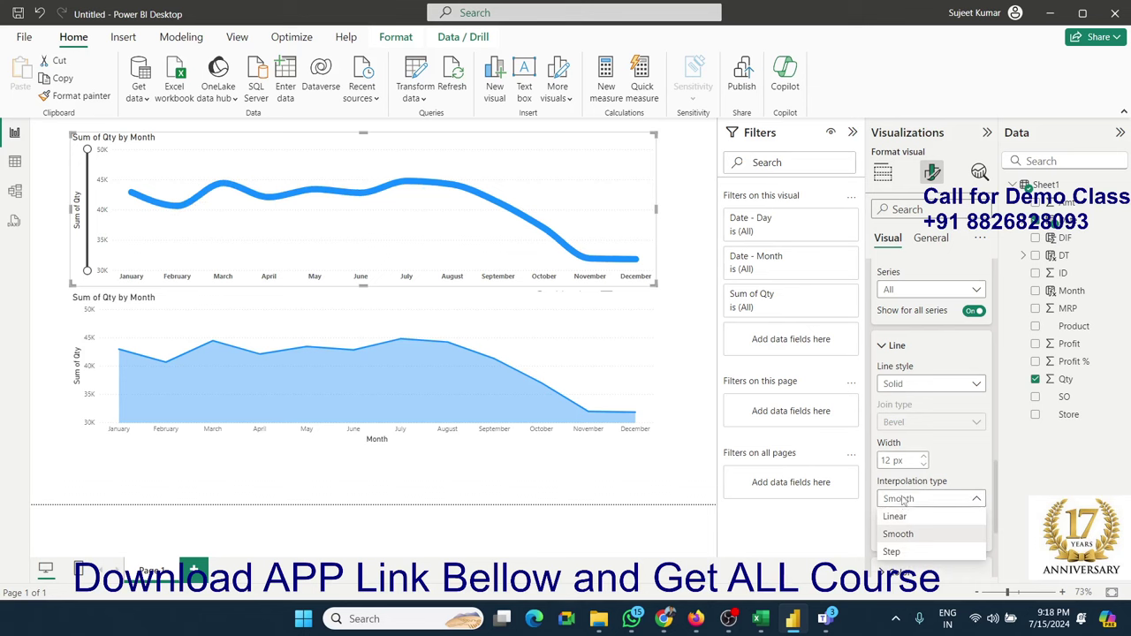
pyautogui.click(895, 551)
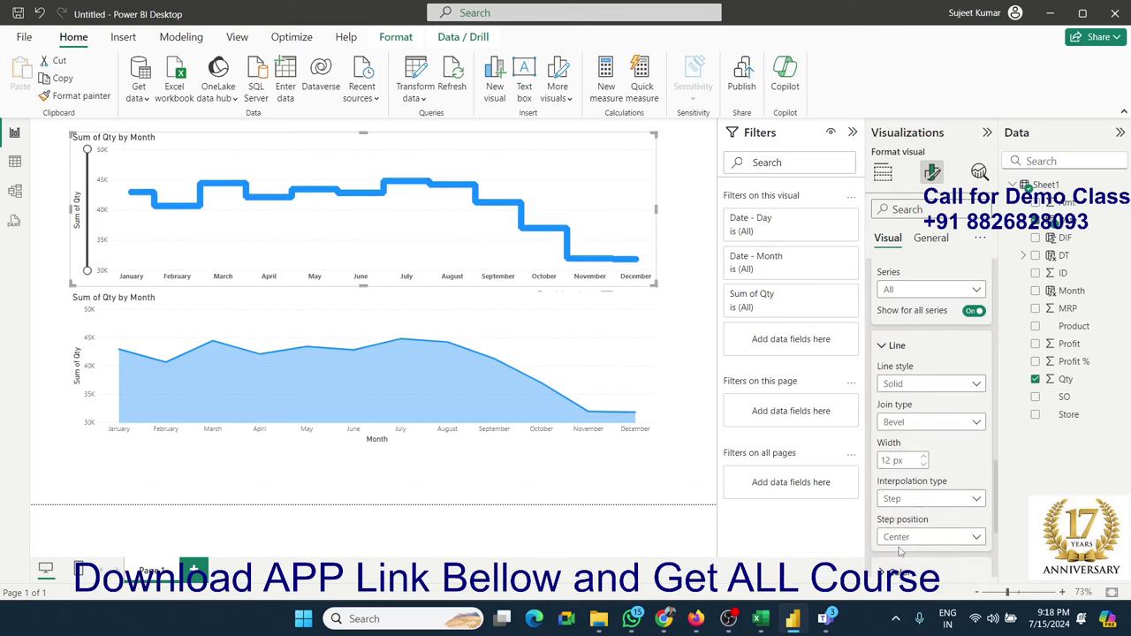
pyautogui.click(895, 500)
pyautogui.click(896, 517)
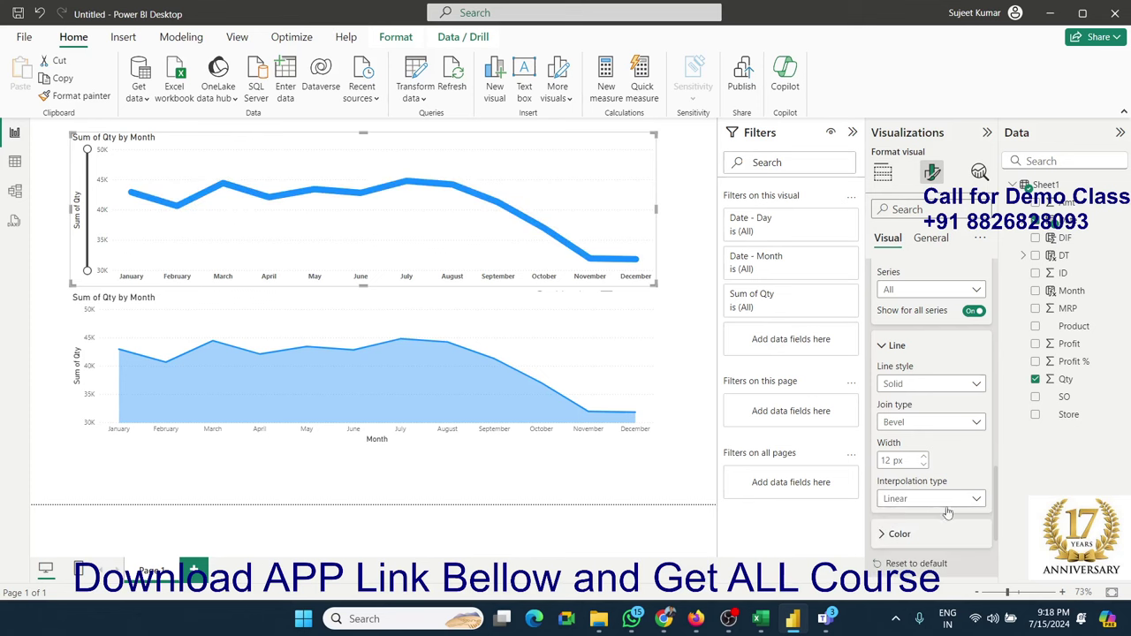
pyautogui.scroll(-2, 917, 456)
# - Colour the line navy, keeping the line settings applied to all series
pyautogui.click(899, 439)
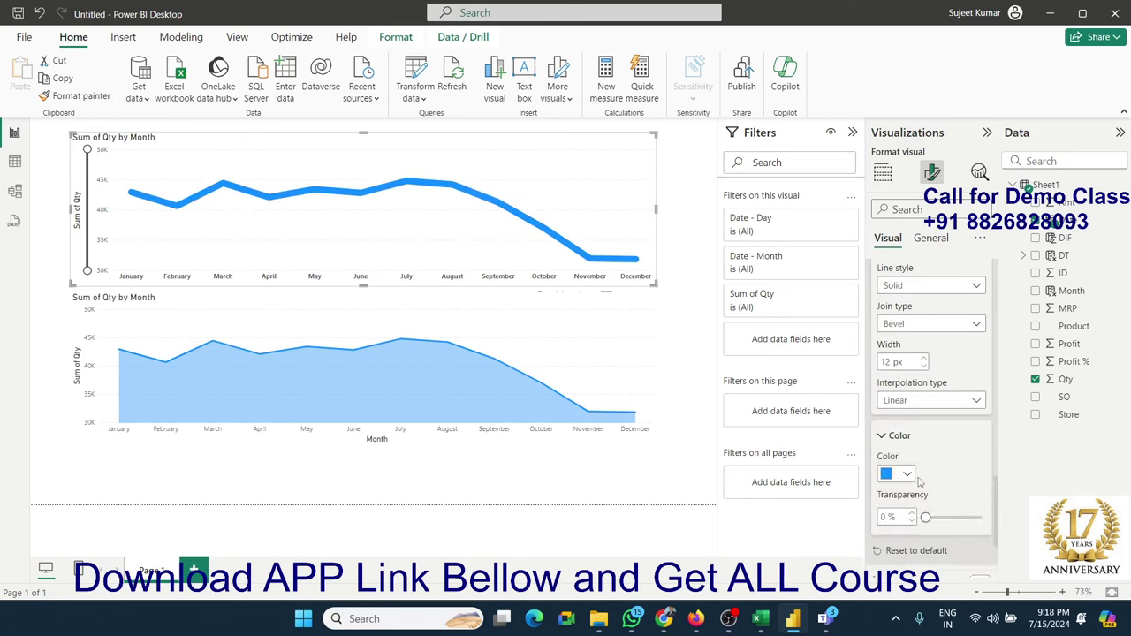
pyautogui.click(906, 475)
pyautogui.click(959, 409)
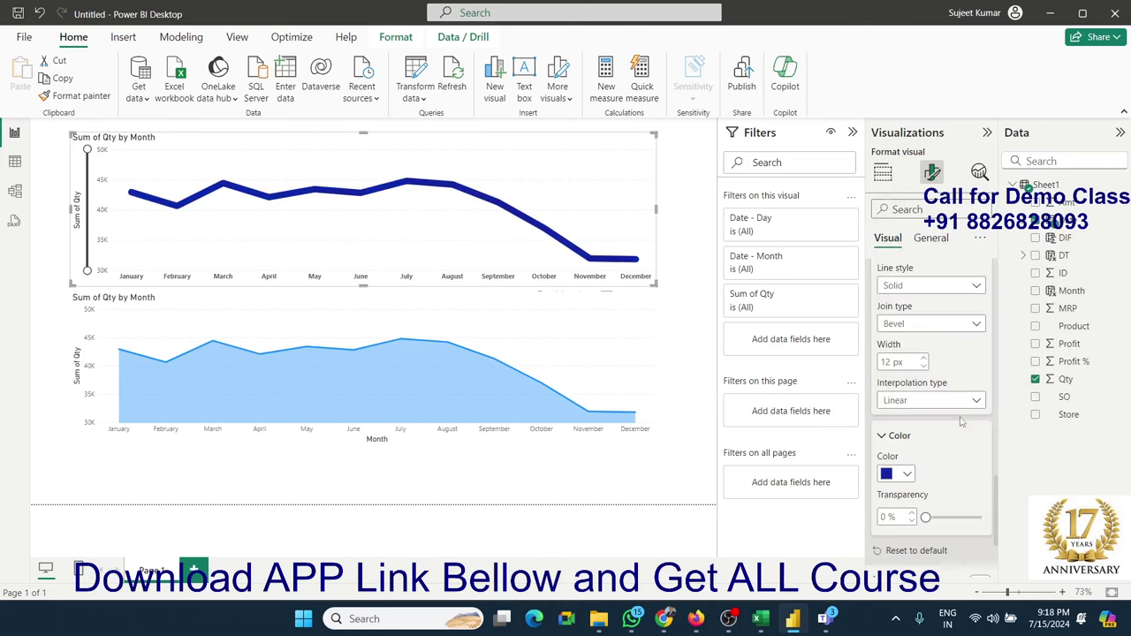
pyautogui.scroll(5, 954, 435)
pyautogui.click(914, 390)
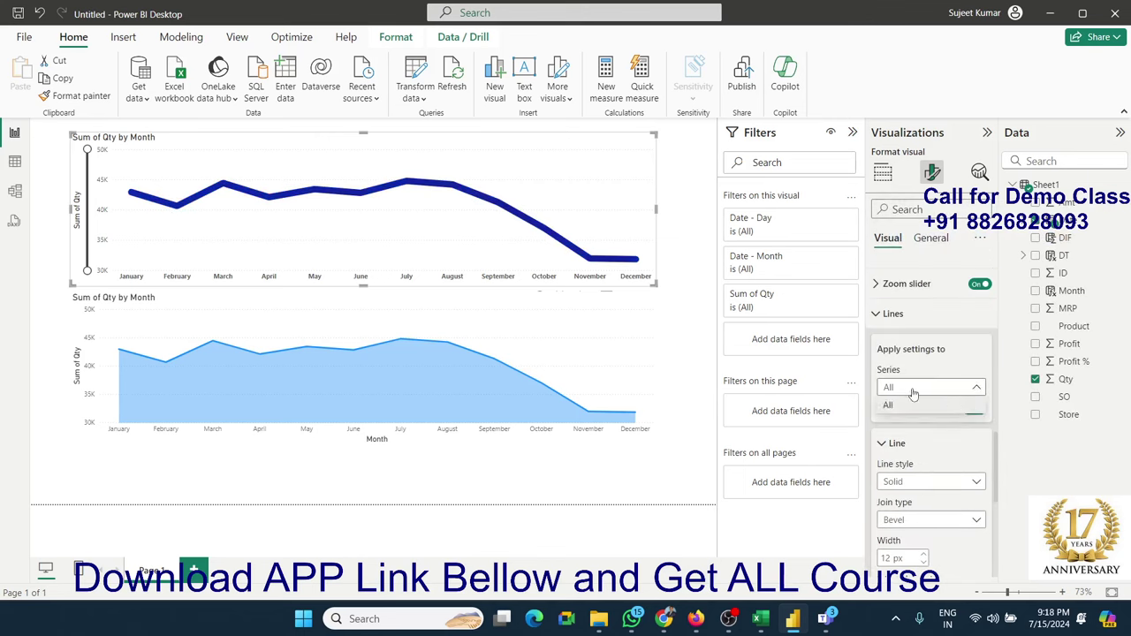
pyautogui.click(910, 405)
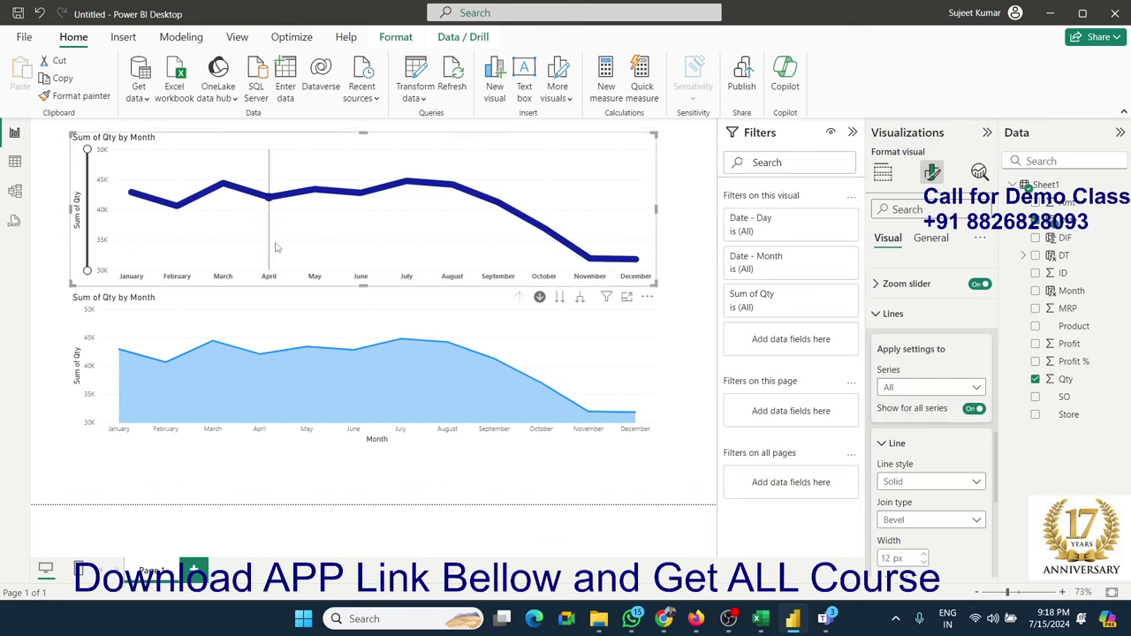
pyautogui.click(895, 389)
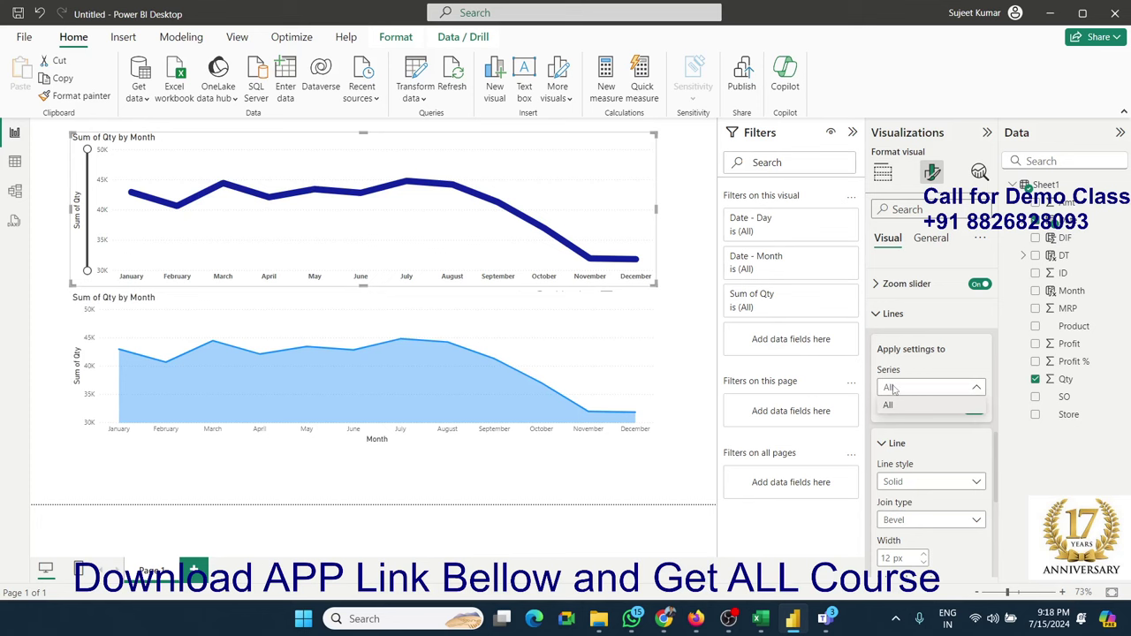
pyautogui.click(864, 511)
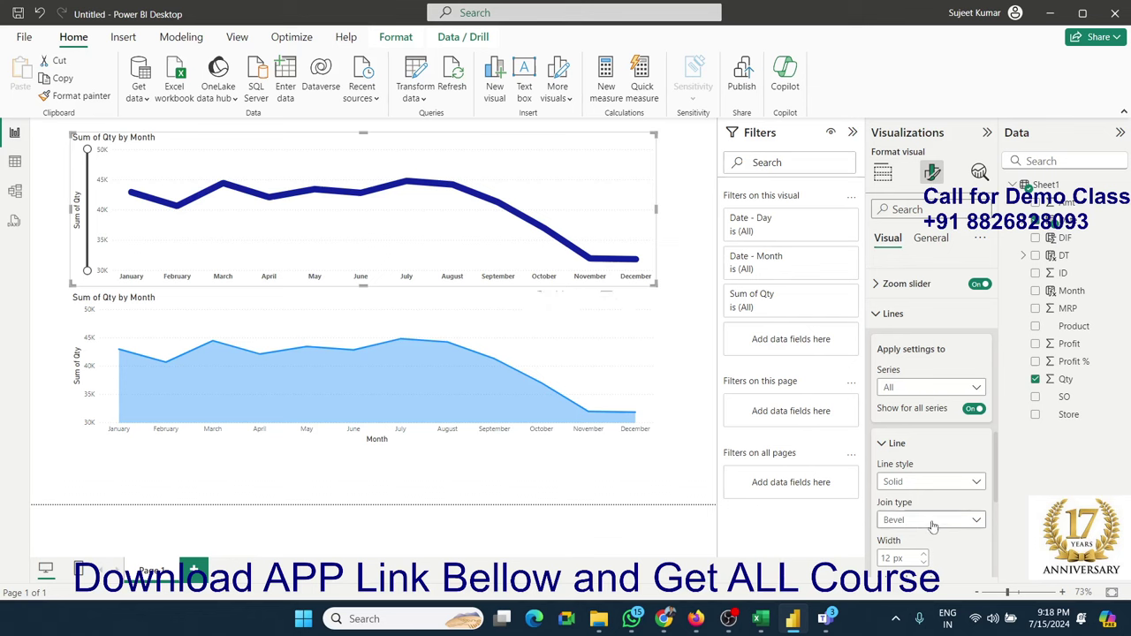
pyautogui.scroll(-1, 934, 521)
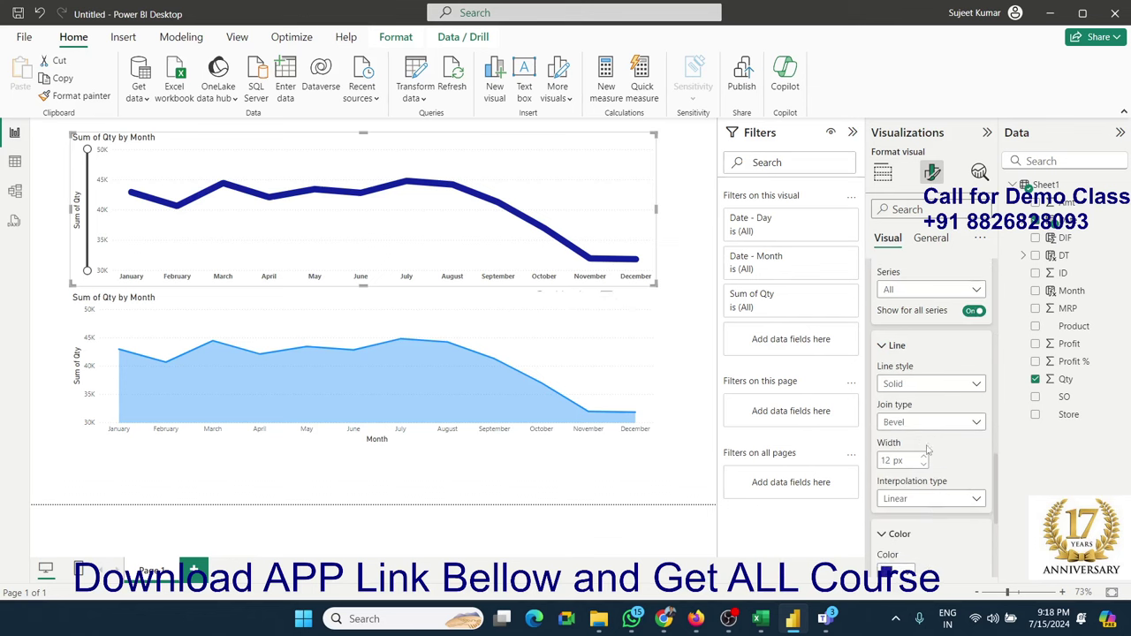
pyautogui.scroll(-1, 928, 456)
pyautogui.scroll(-1, 930, 464)
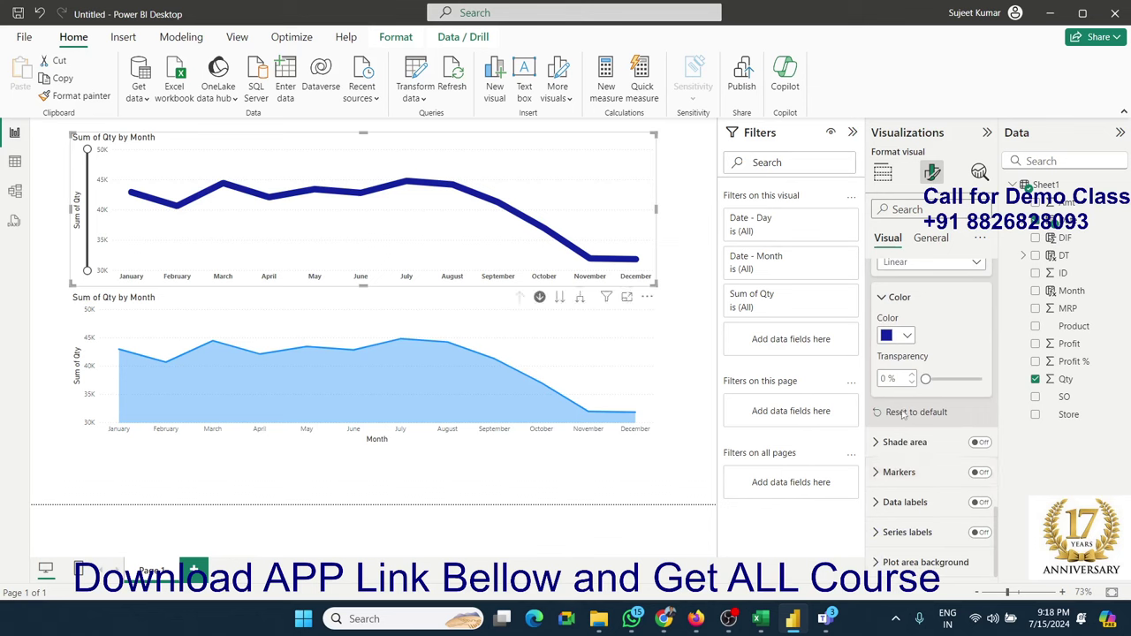
# - Add light blue square markers to the top line after briefly trying area shading
pyautogui.click(982, 443)
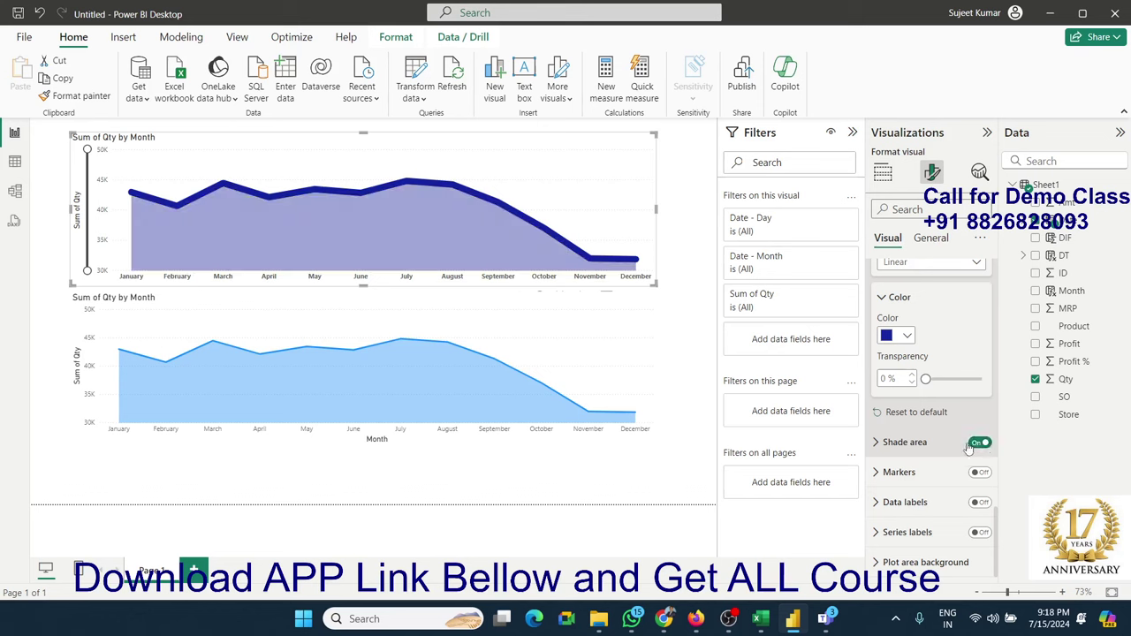
pyautogui.click(977, 446)
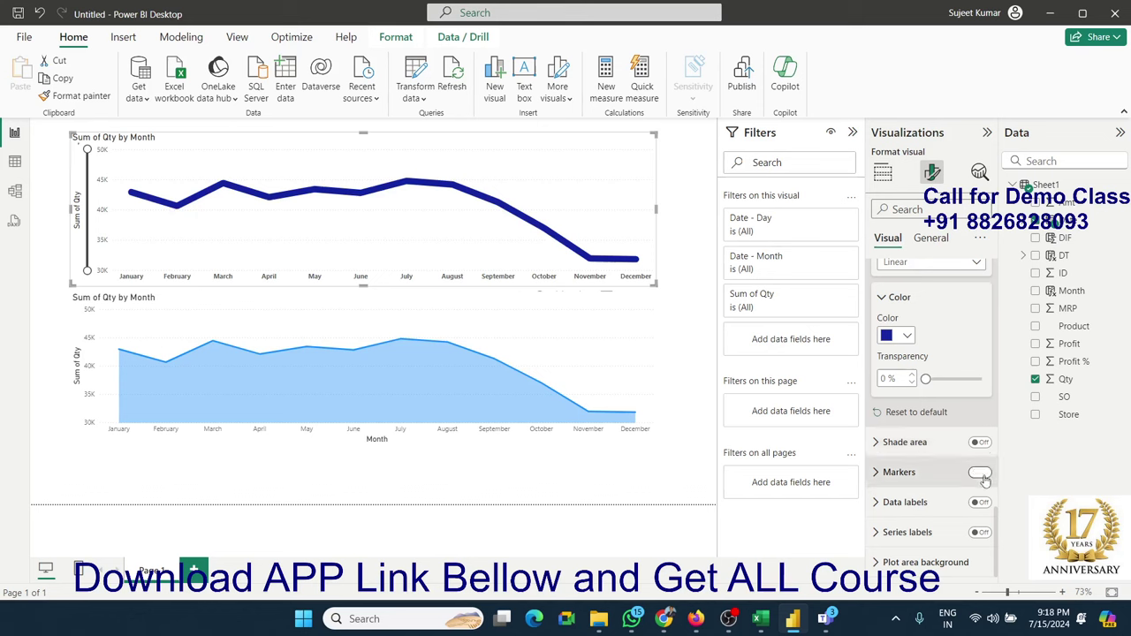
pyautogui.click(981, 474)
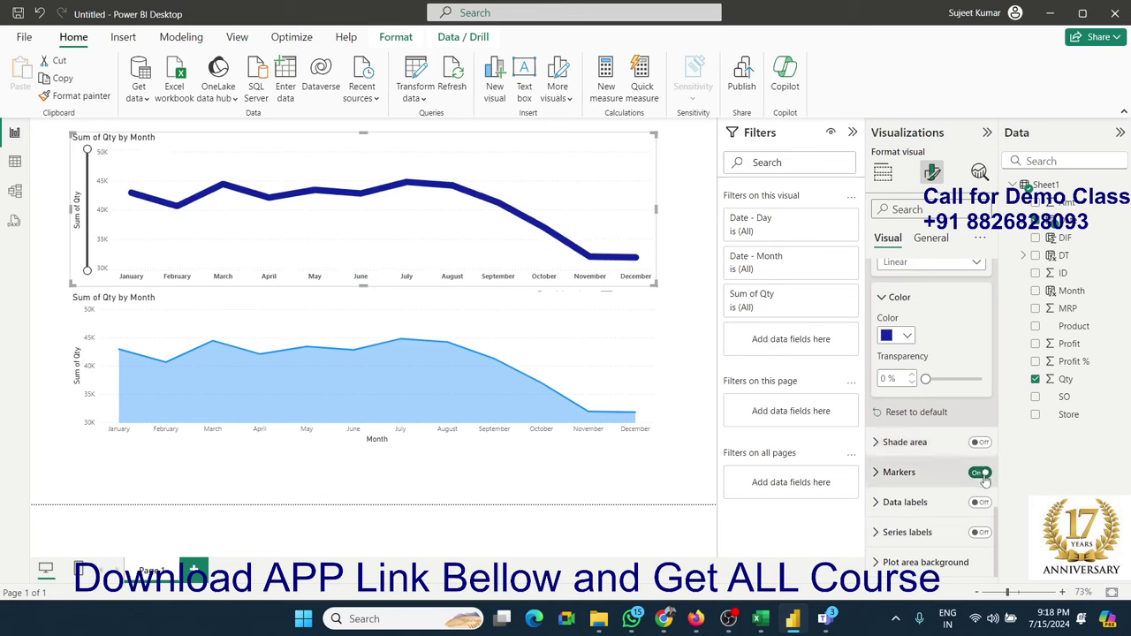
pyautogui.click(883, 477)
pyautogui.click(920, 444)
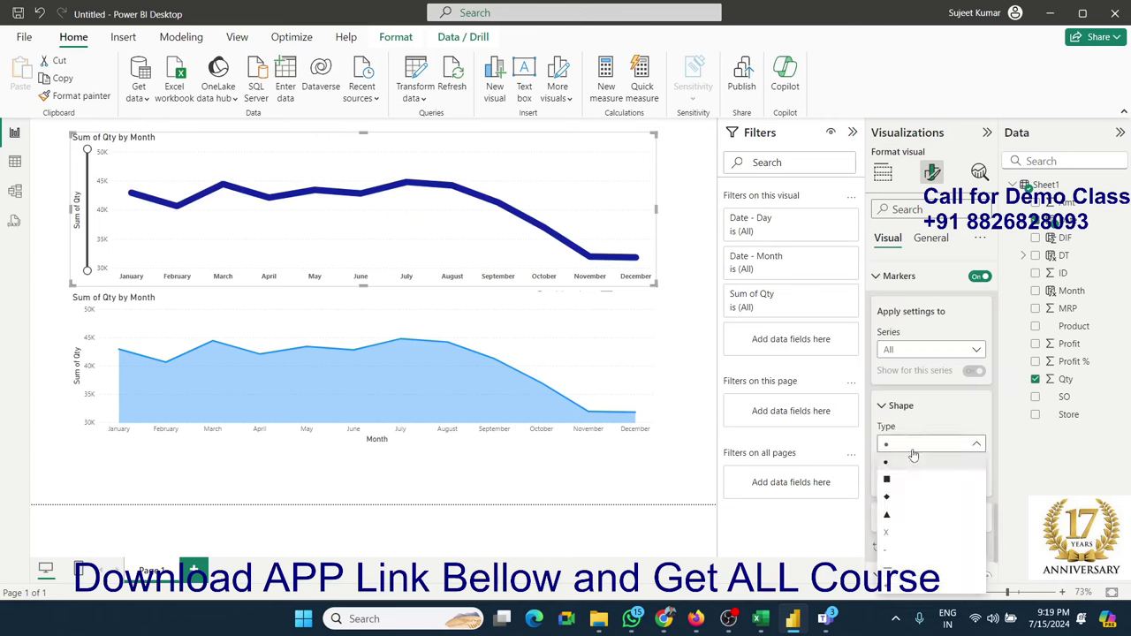
pyautogui.click(915, 482)
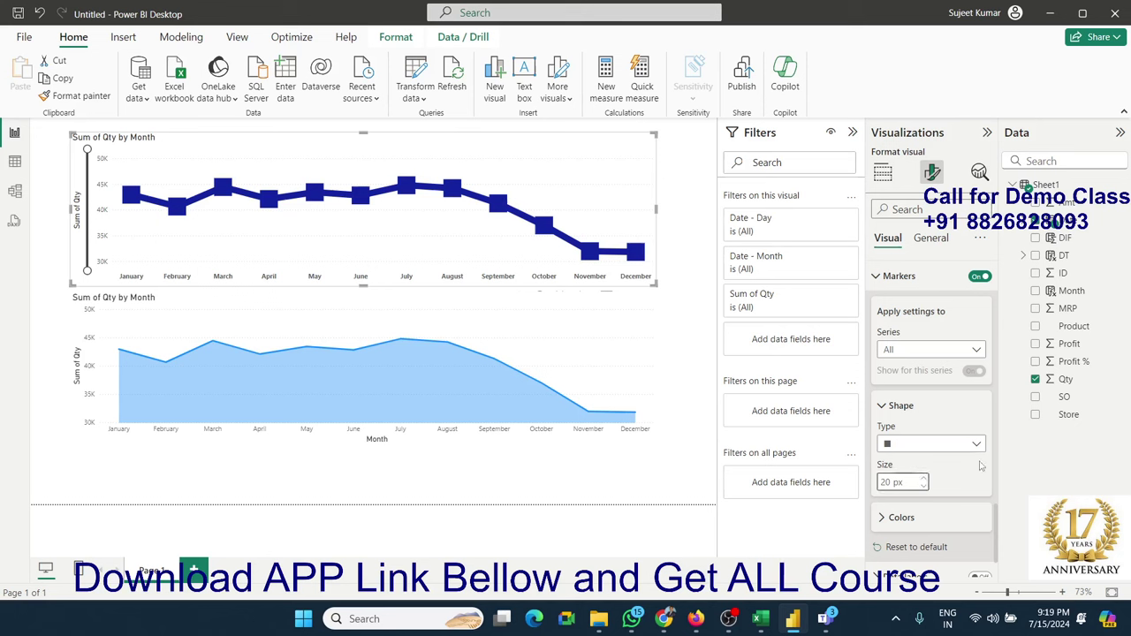
pyautogui.scroll(-2, 980, 466)
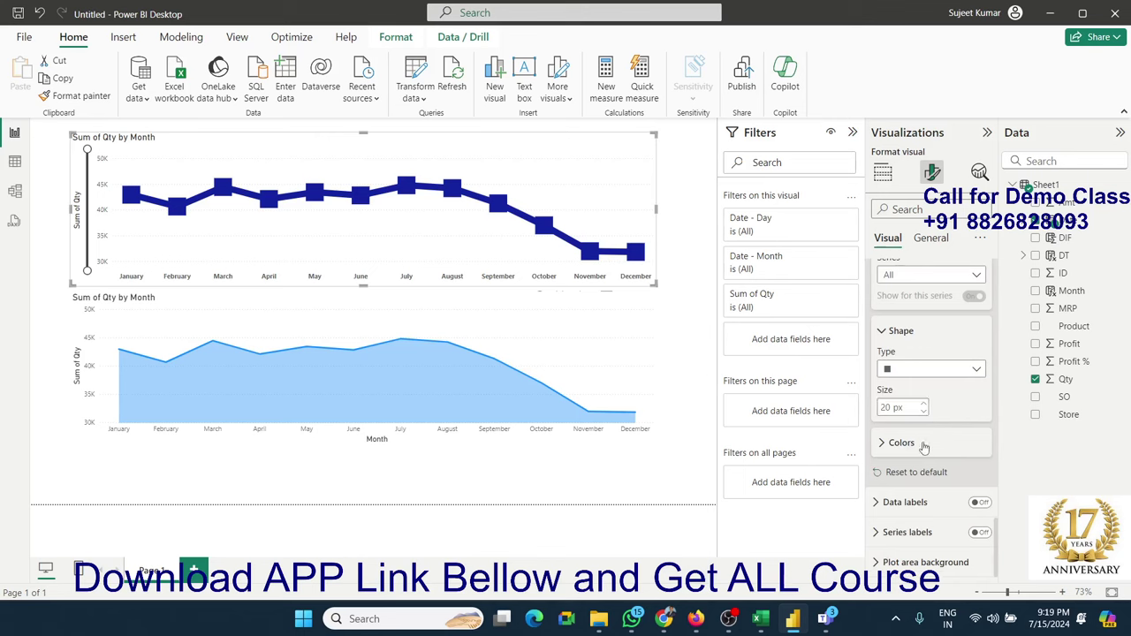
pyautogui.click(919, 443)
pyautogui.scroll(-1, 924, 448)
pyautogui.click(907, 422)
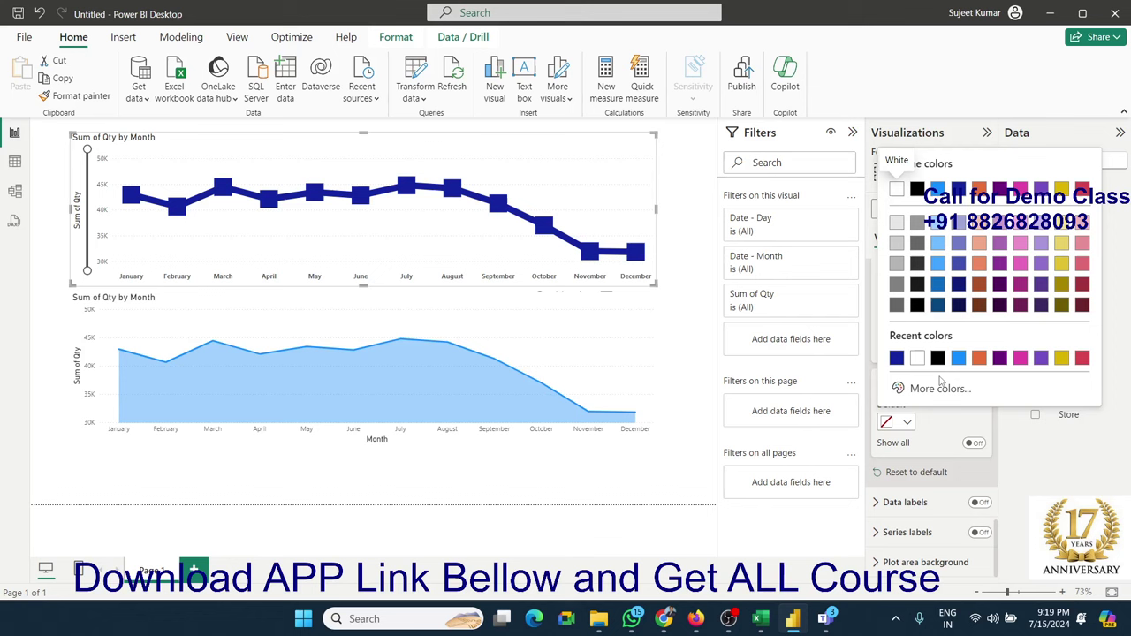
pyautogui.click(958, 358)
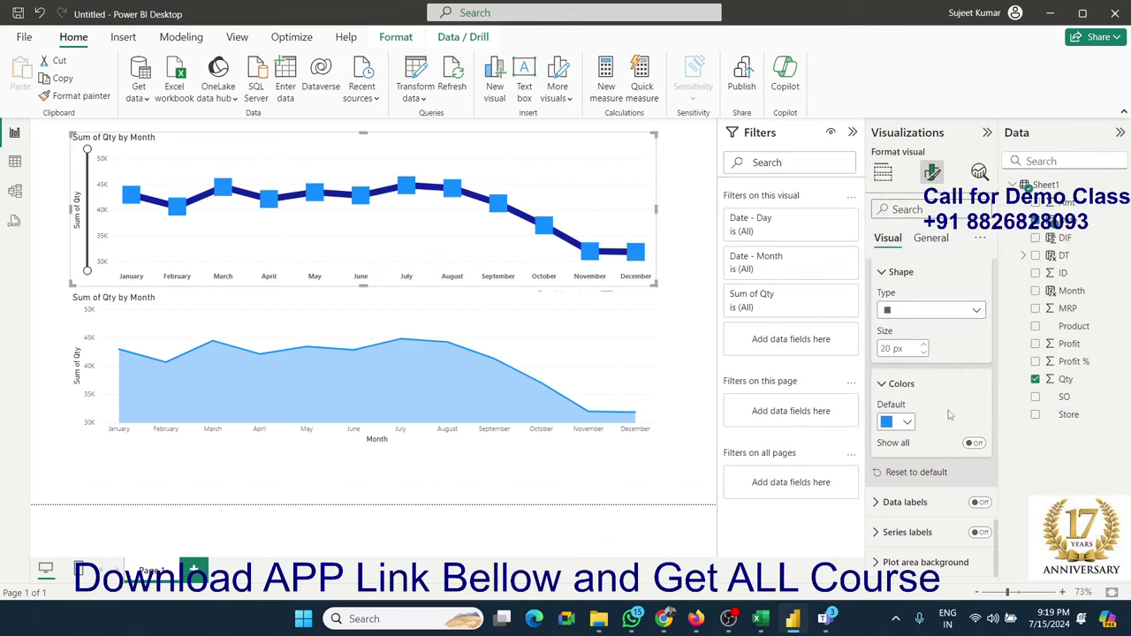
# - Turn on data labels, try and remove series labels, then expand Plot area background
pyautogui.click(980, 504)
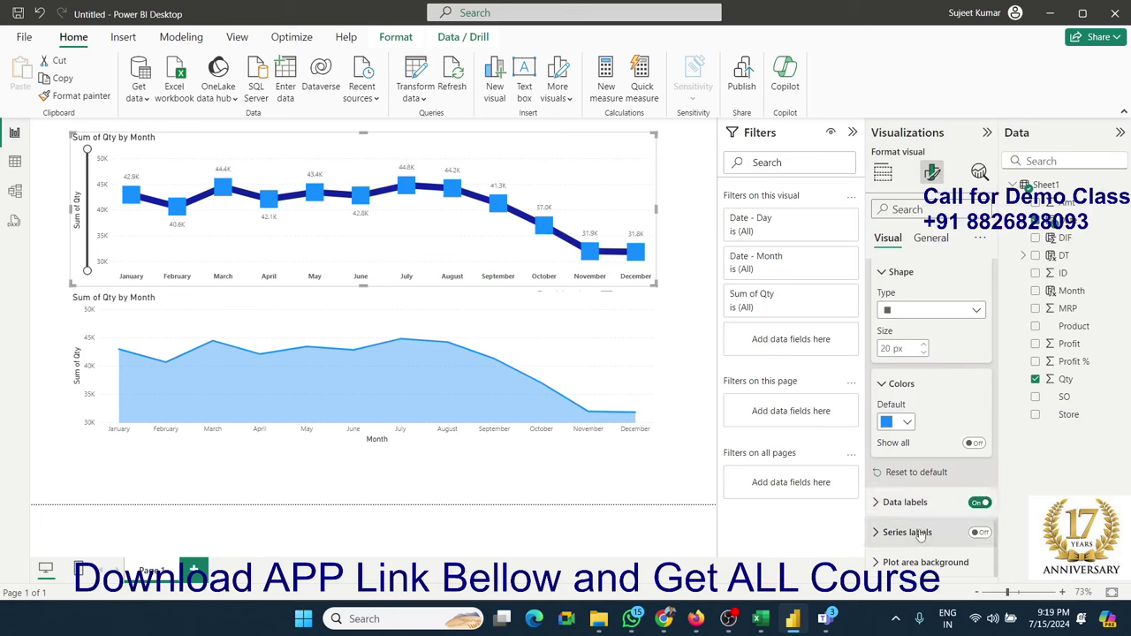
pyautogui.click(982, 533)
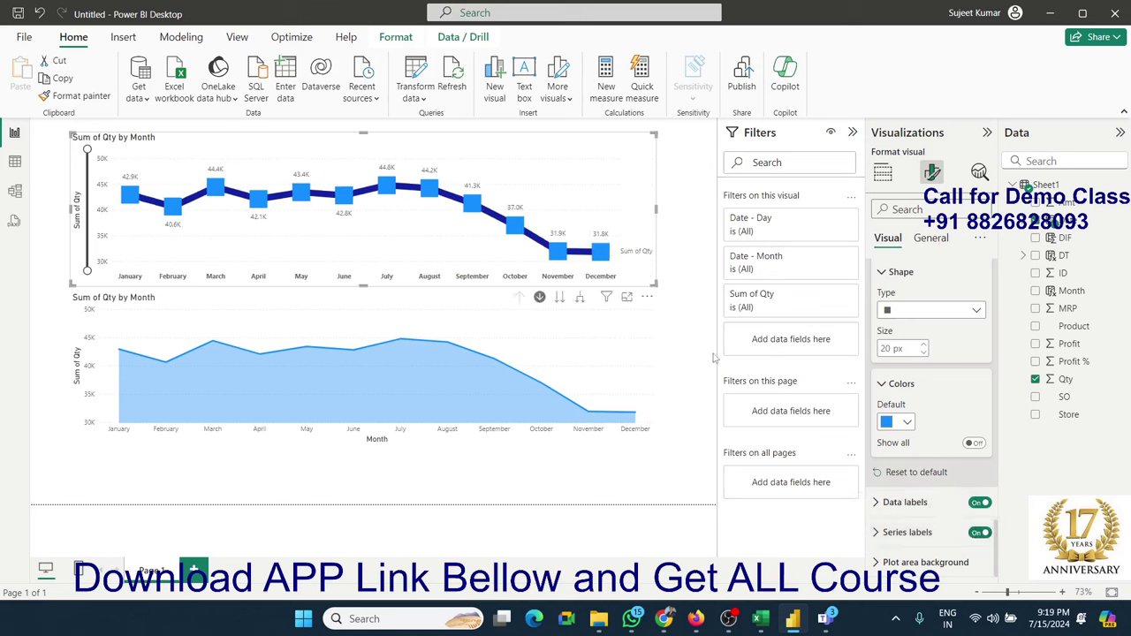
pyautogui.click(980, 533)
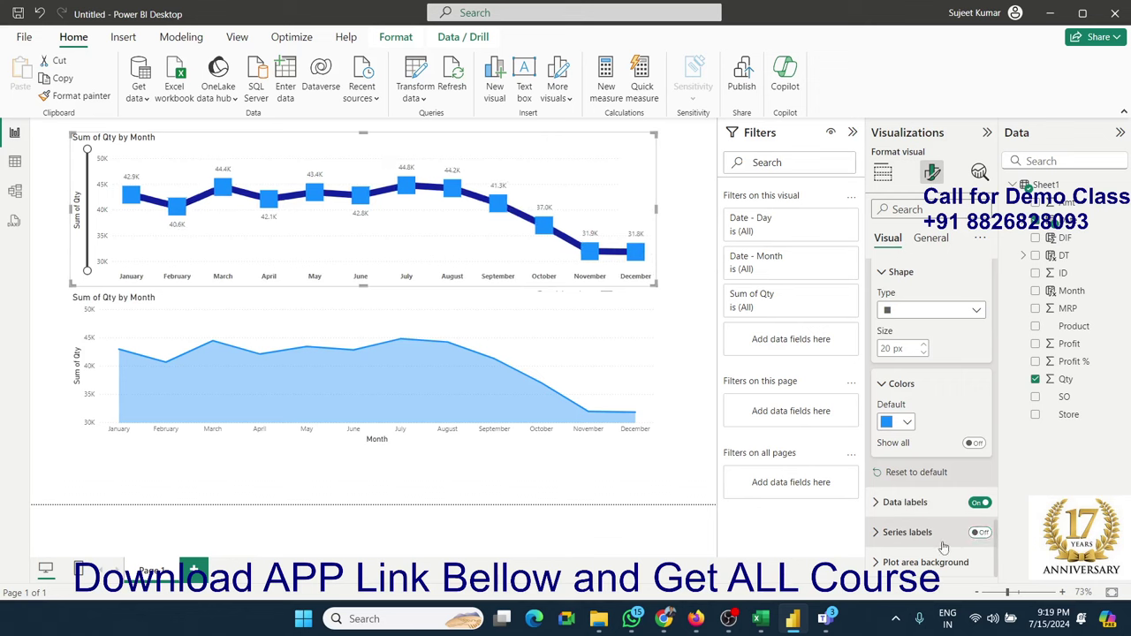
pyautogui.click(920, 561)
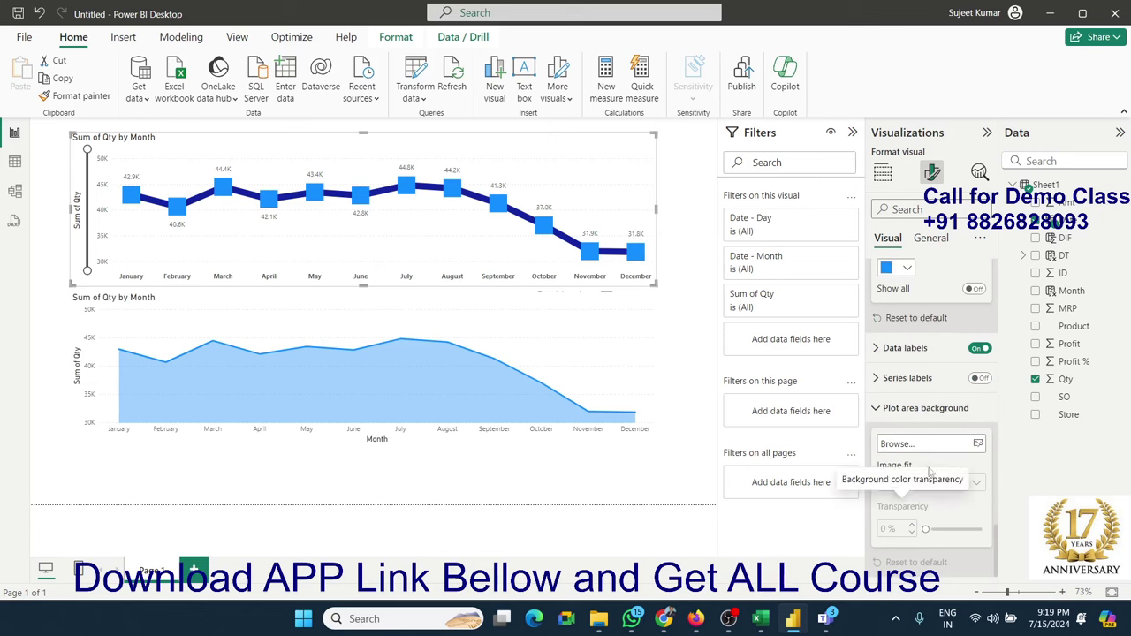
pyautogui.click(979, 445)
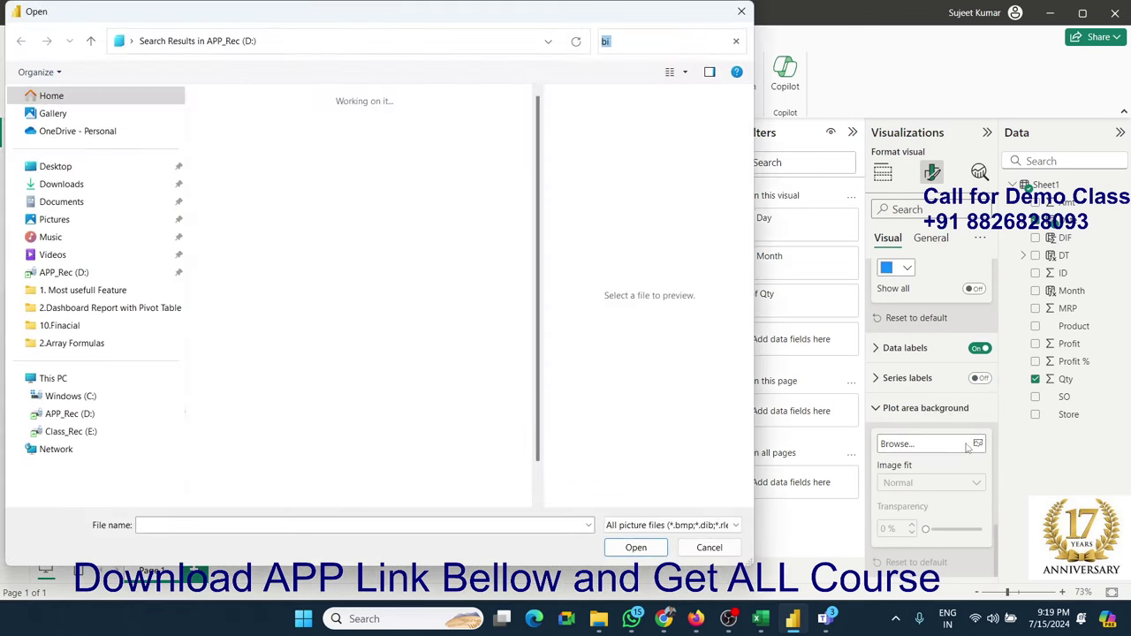
pyautogui.click(709, 548)
pyautogui.click(664, 619)
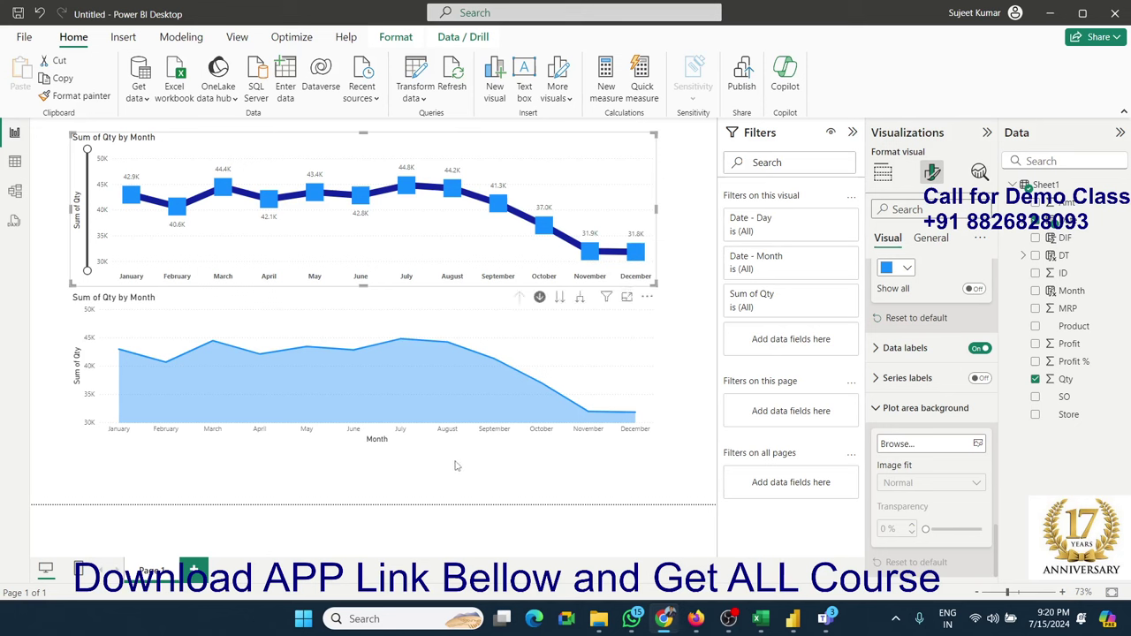
pyautogui.click(446, 426)
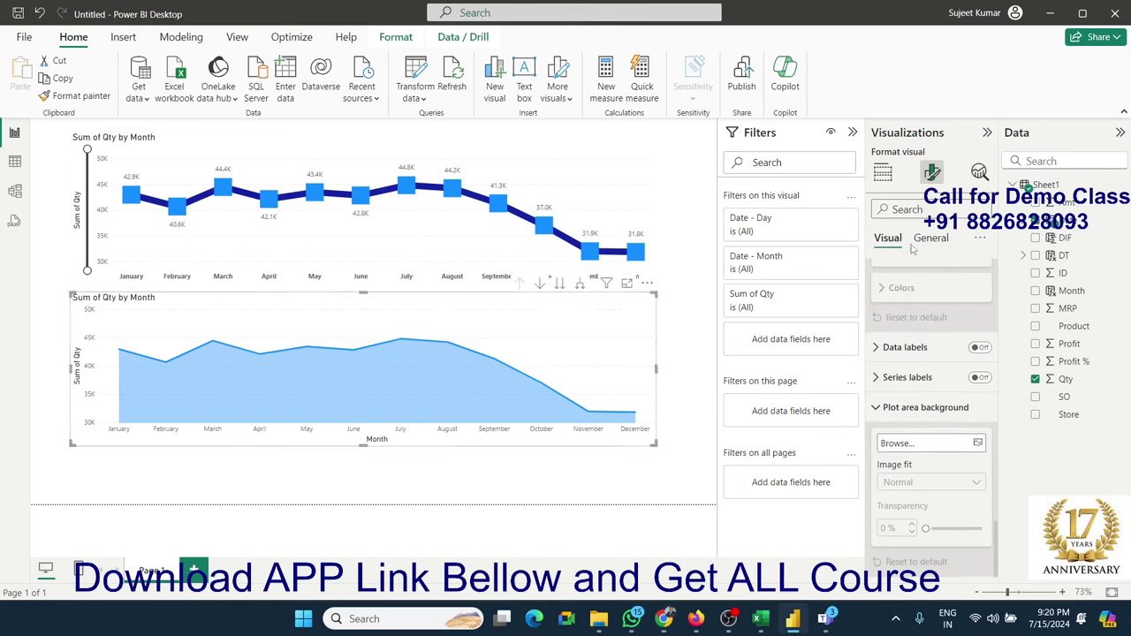
# - Add Page 2 holding a widened line chart of Sum of Qty by Month
pyautogui.click(193, 570)
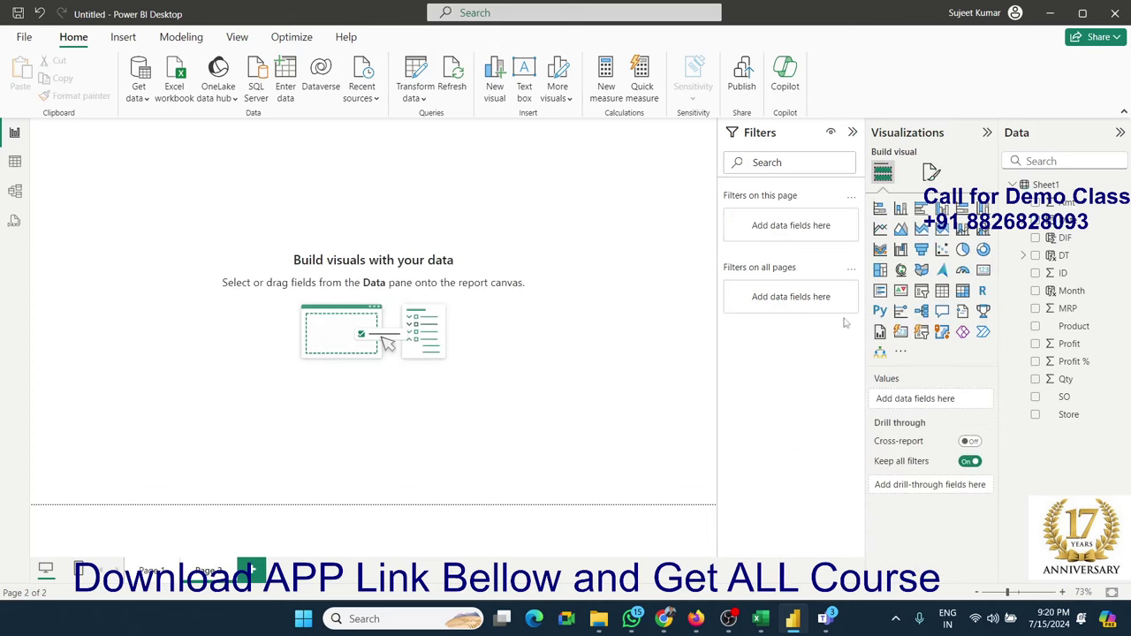
pyautogui.click(880, 228)
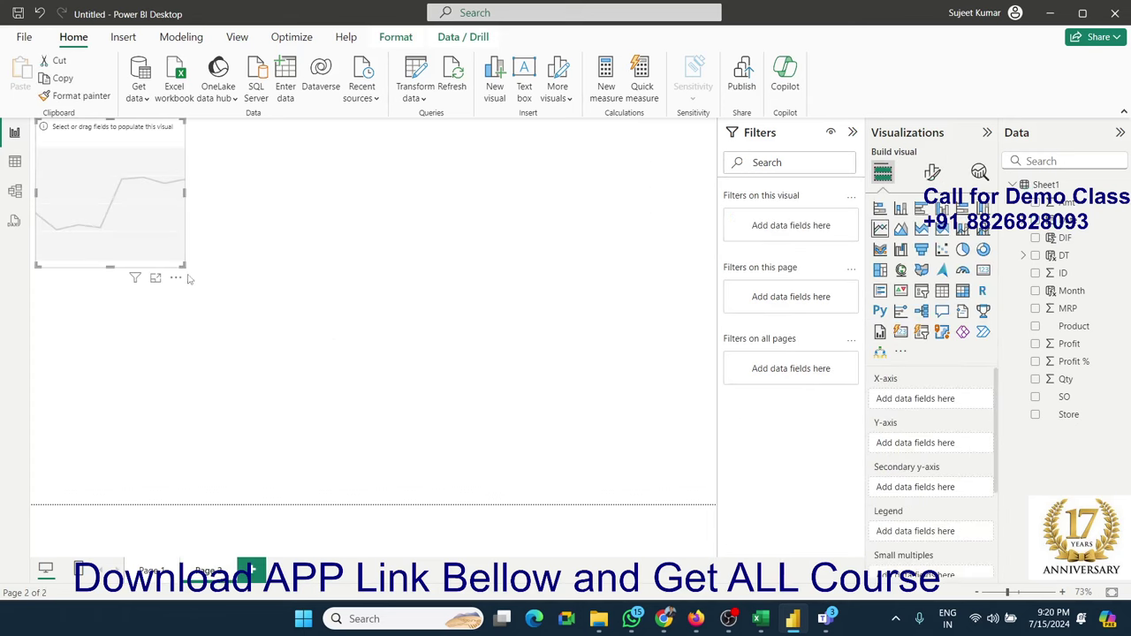
pyautogui.moveTo(182, 266); pyautogui.dragTo(617, 370)
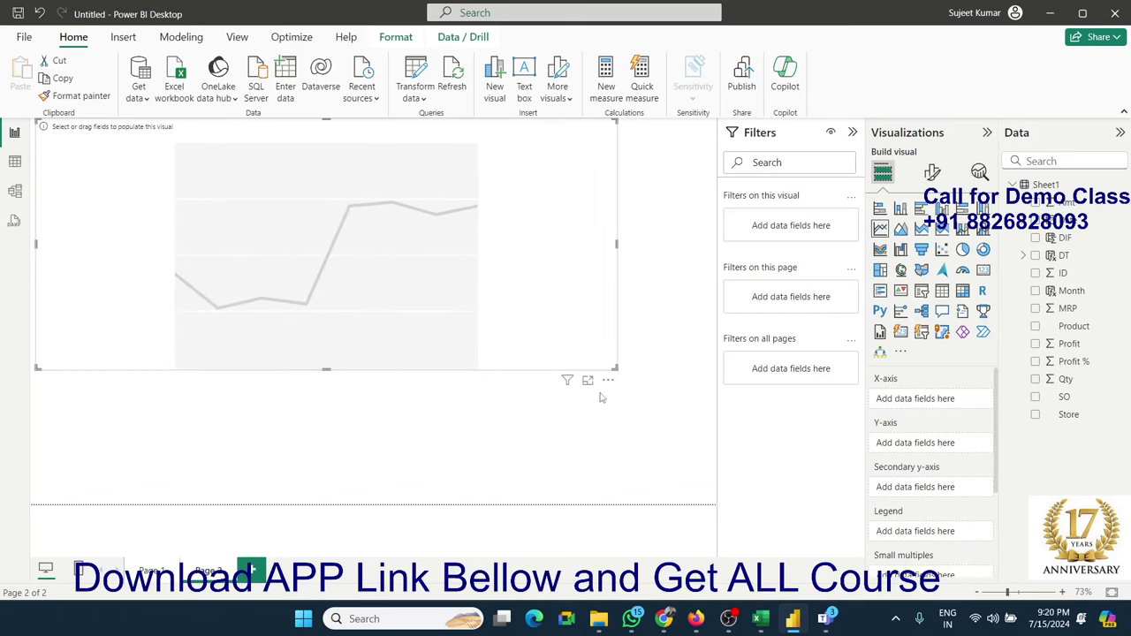
pyautogui.moveTo(1065, 292); pyautogui.dragTo(530, 344)
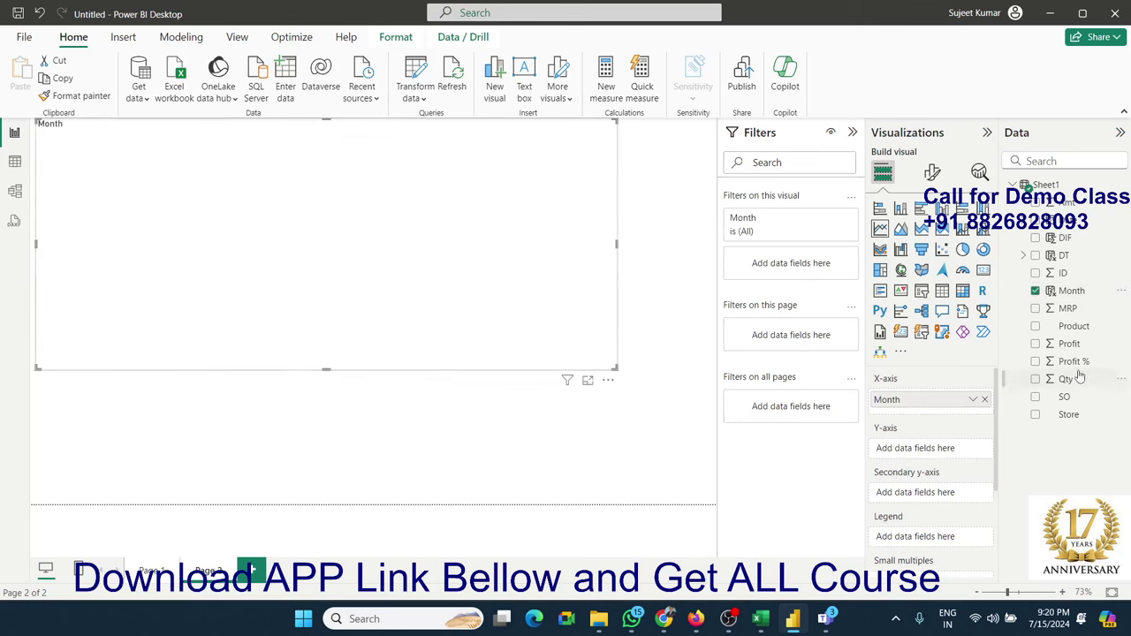
pyautogui.moveTo(1065, 380); pyautogui.dragTo(545, 325)
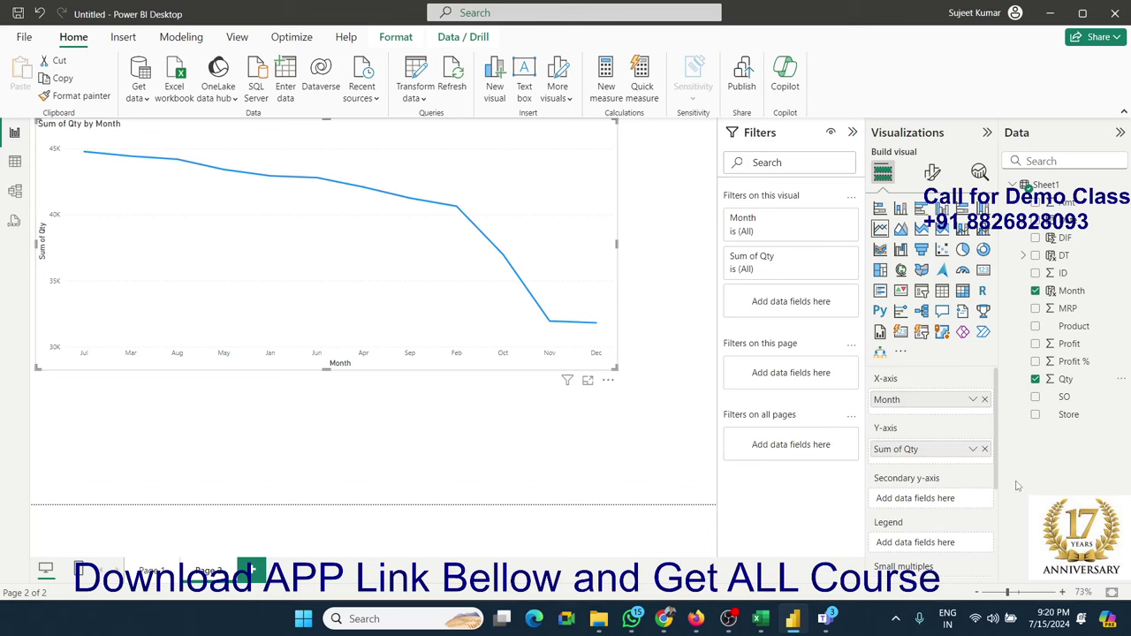
# - Add Product to the chart's legend, producing seven lines from Access through VBA
pyautogui.moveTo(1071, 328)
pyautogui.mouseDown()
pyautogui.moveTo(979, 544)
pyautogui.moveTo(1074, 378)
pyautogui.moveTo(1092, 376)
pyautogui.mouseUp()
pyautogui.moveTo(1071, 334); pyautogui.dragTo(941, 513)
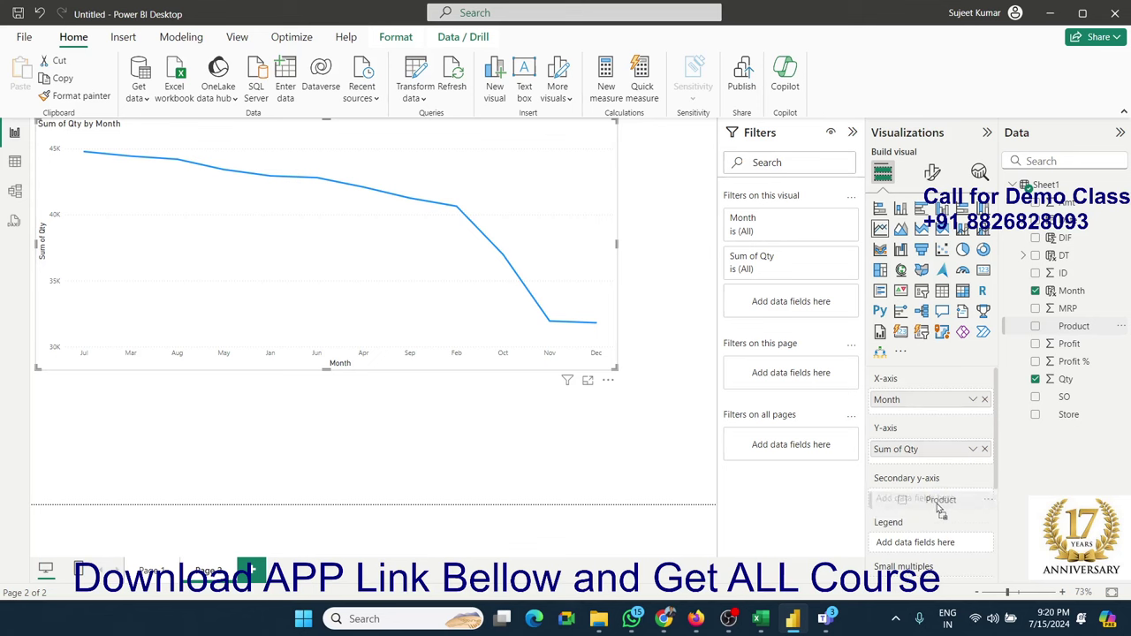
pyautogui.moveTo(941, 512); pyautogui.dragTo(937, 547)
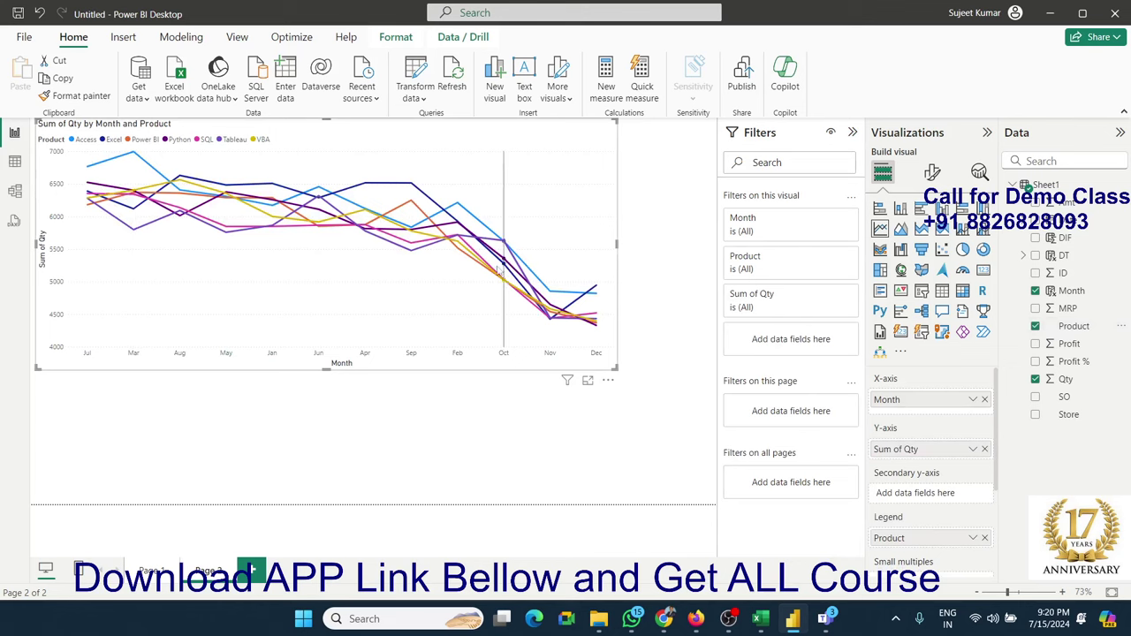
pyautogui.click(933, 171)
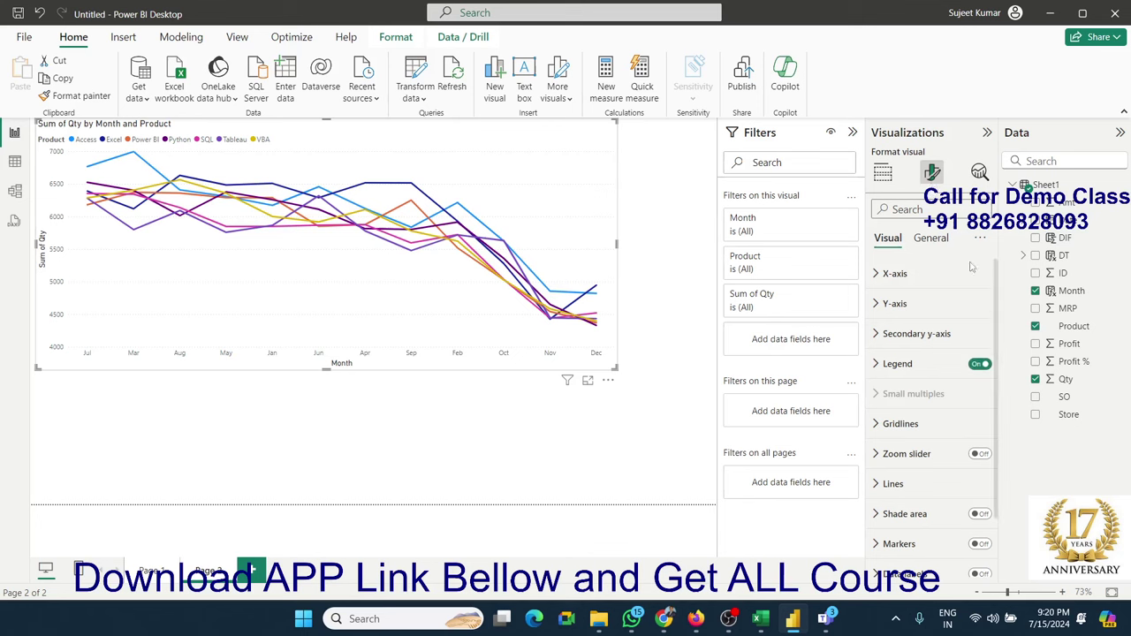
pyautogui.click(979, 364)
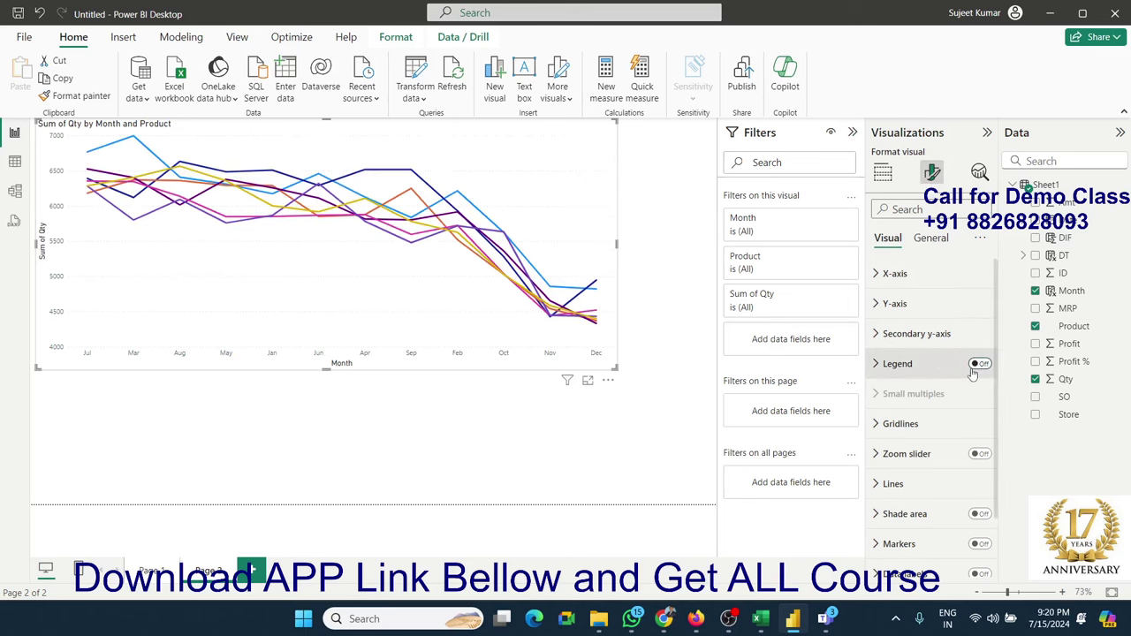
pyautogui.click(980, 364)
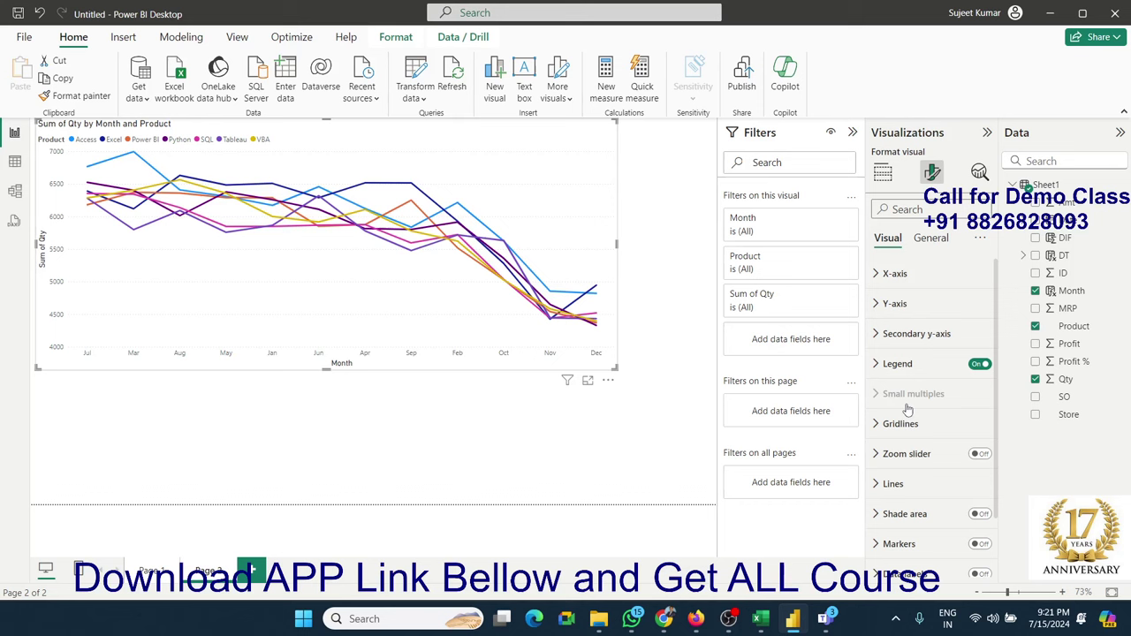
pyautogui.click(913, 485)
pyautogui.scroll(-2, 912, 486)
pyautogui.click(919, 460)
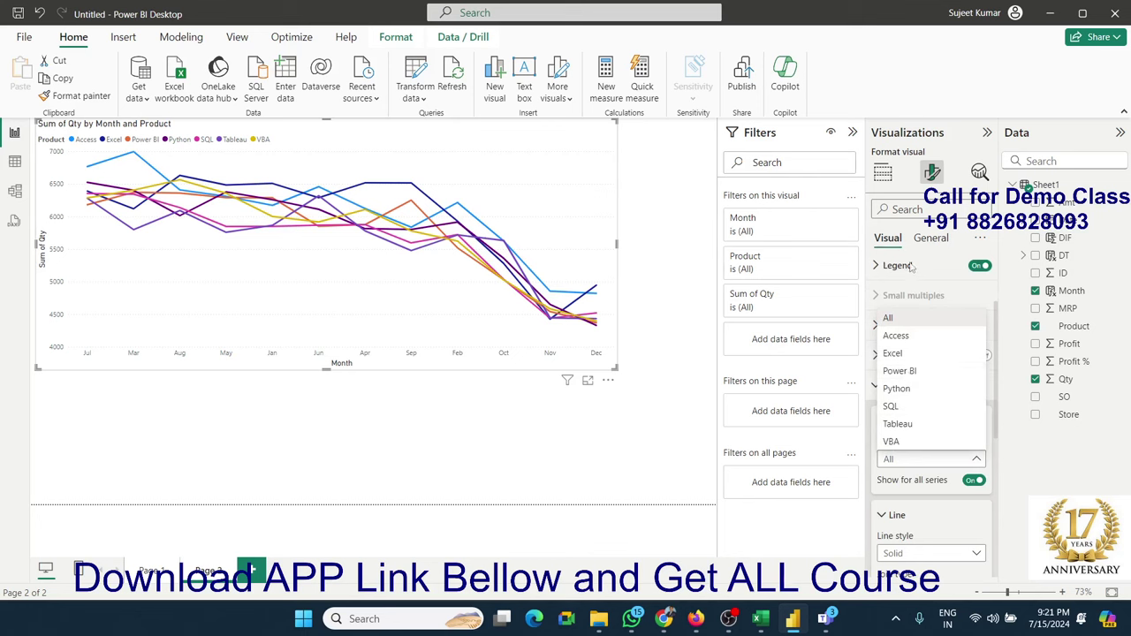
pyautogui.click(882, 173)
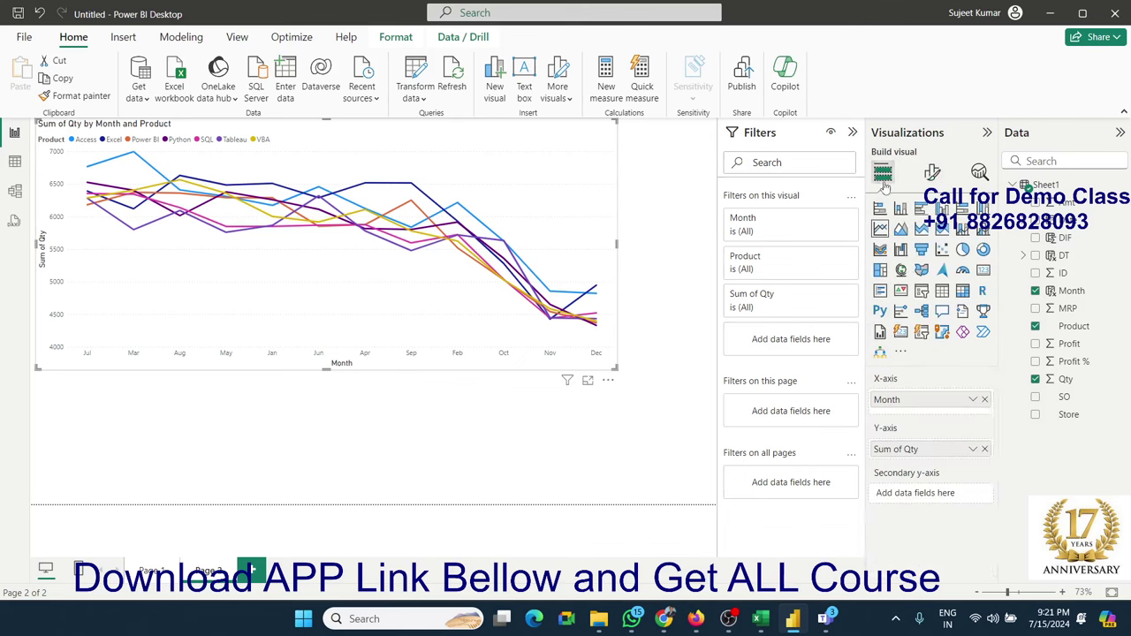
pyautogui.click(900, 229)
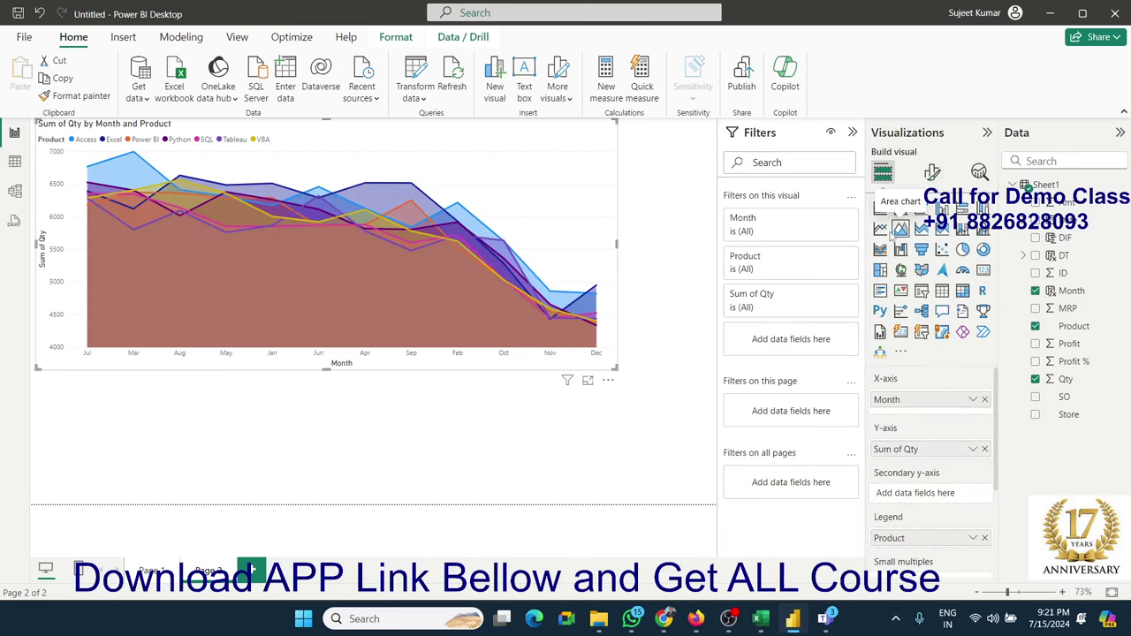
pyautogui.click(881, 229)
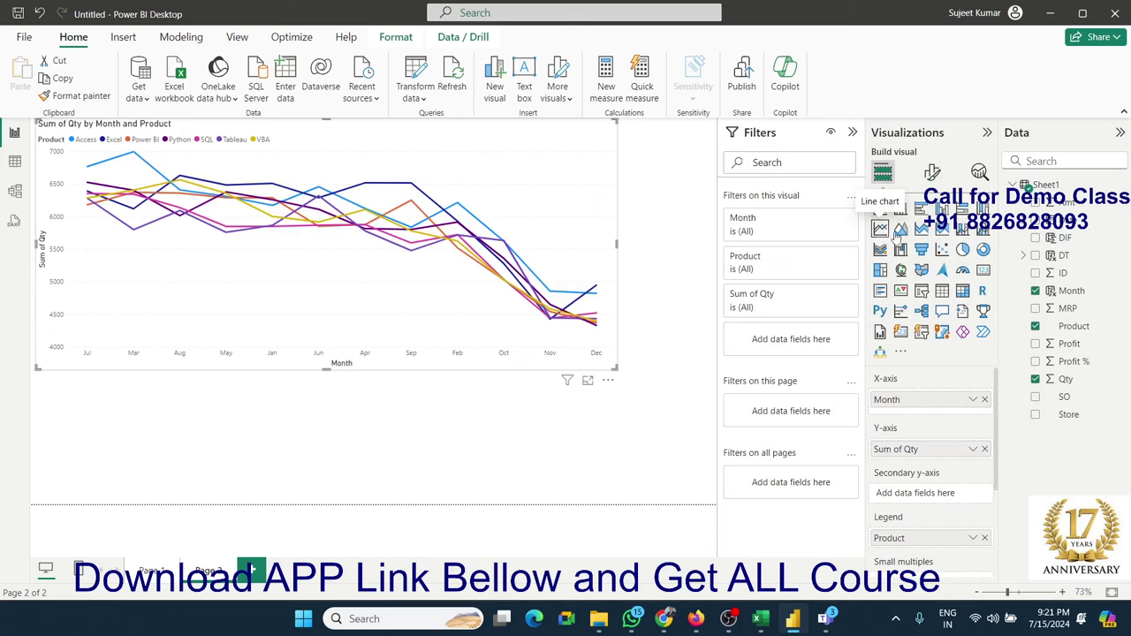
pyautogui.click(901, 228)
pyautogui.click(881, 229)
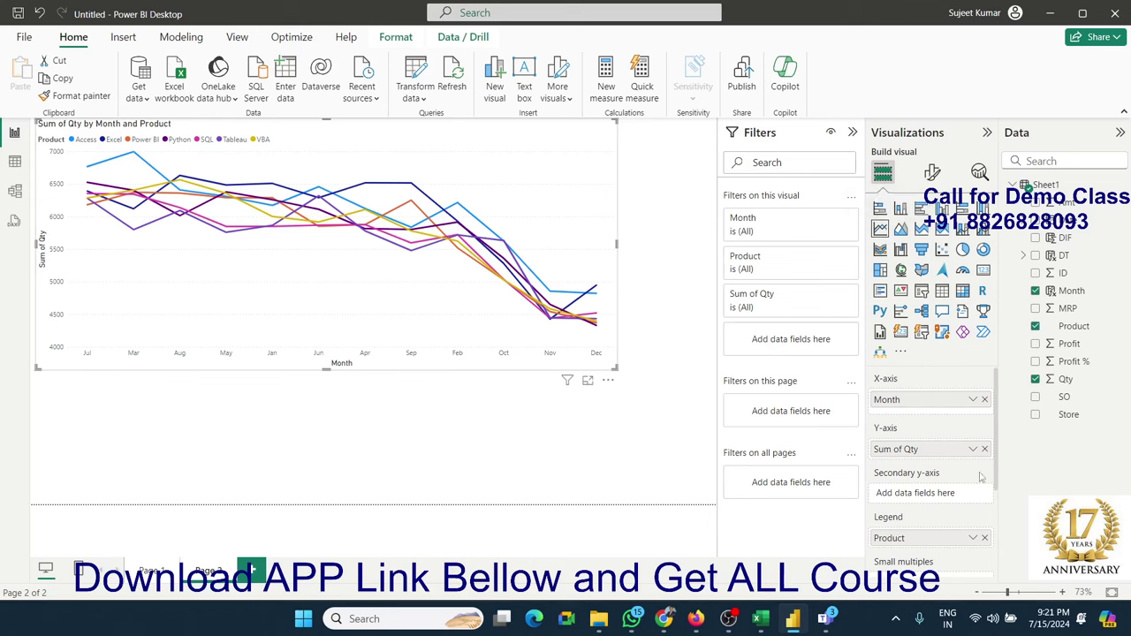
# - Split the Qty by Month chart into small-multiple panels per Product
pyautogui.scroll(-3, 967, 489)
pyautogui.scroll(2, 907, 417)
pyautogui.scroll(1, 907, 420)
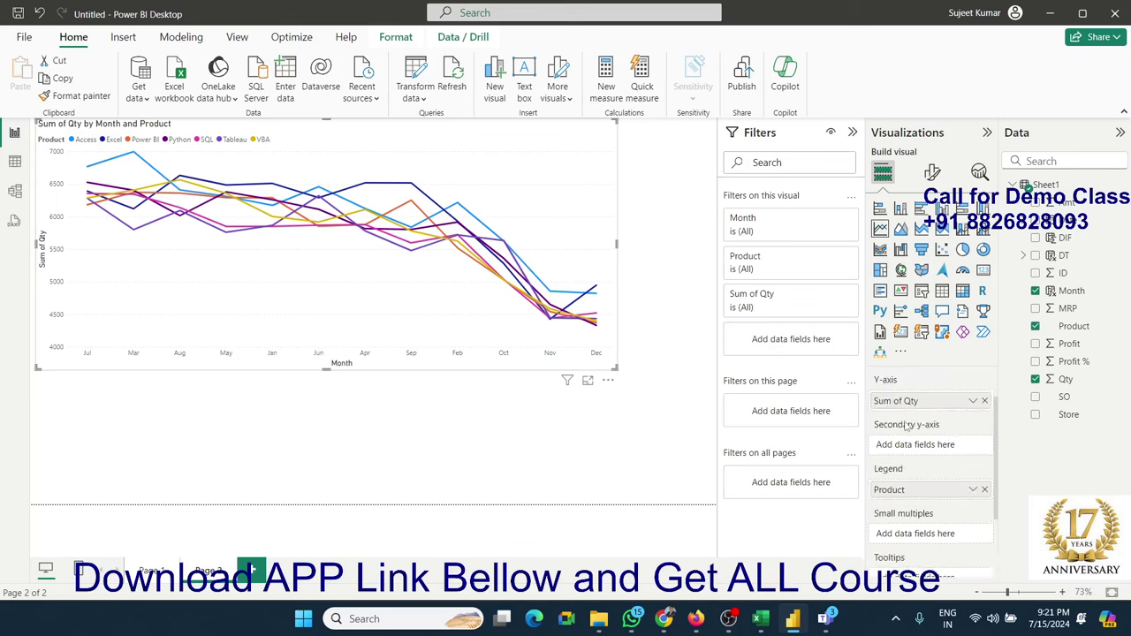
pyautogui.scroll(-3, 907, 424)
pyautogui.moveTo(907, 394); pyautogui.dragTo(910, 447)
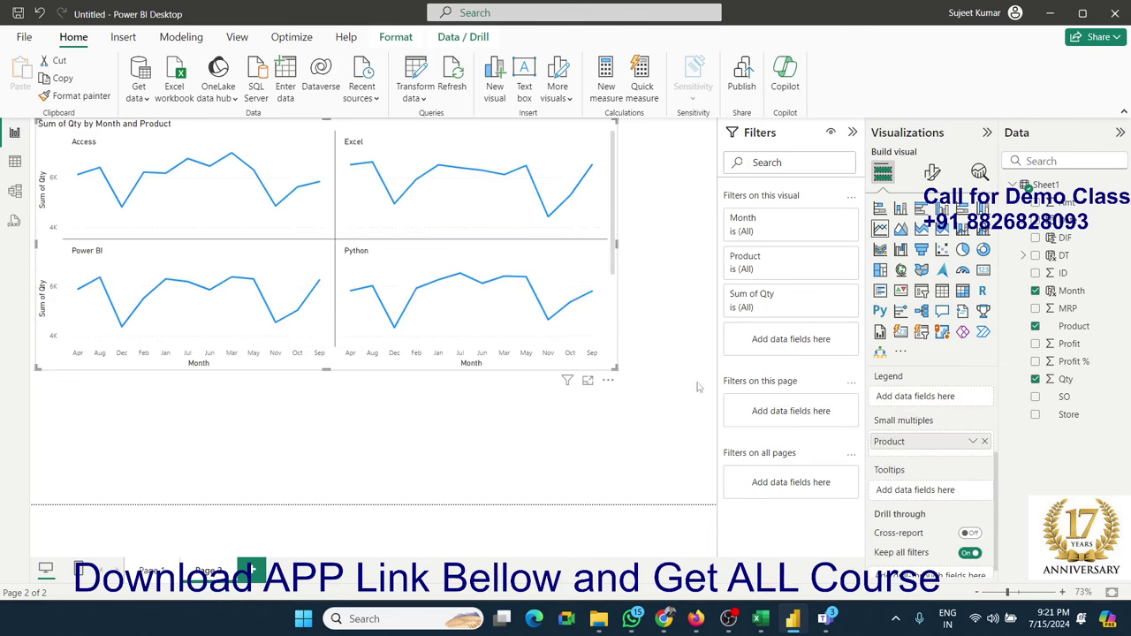
# - Enlarge the small-multiples chart and add a blank Page 3
pyautogui.moveTo(615, 368); pyautogui.dragTo(710, 490)
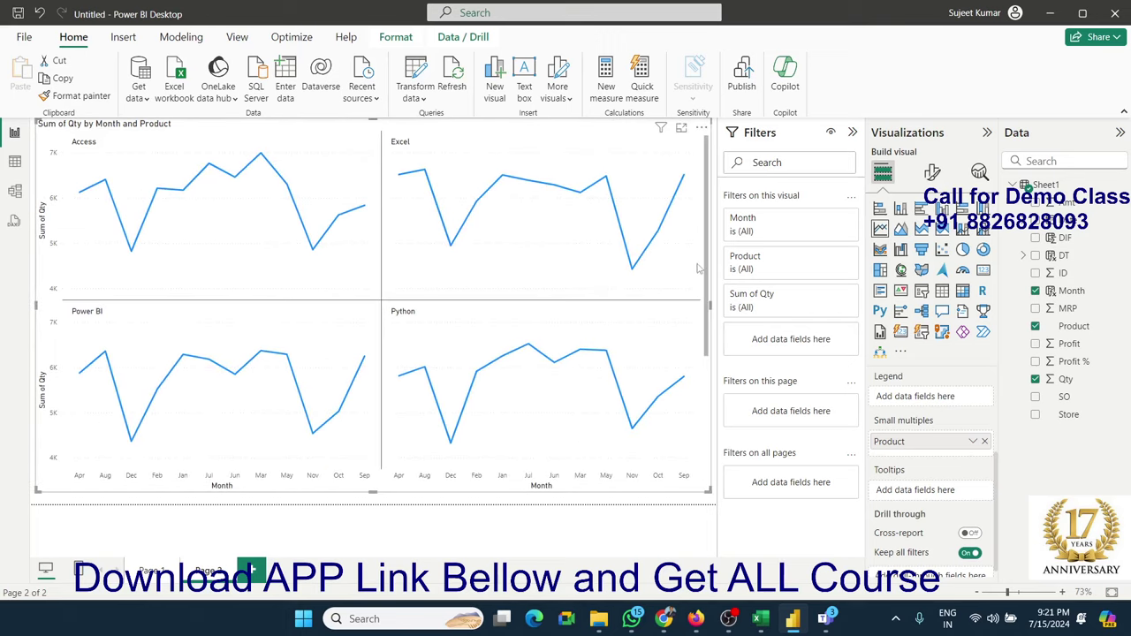
pyautogui.moveTo(706, 268)
pyautogui.mouseDown()
pyautogui.moveTo(714, 431)
pyautogui.moveTo(696, 251)
pyautogui.mouseUp()
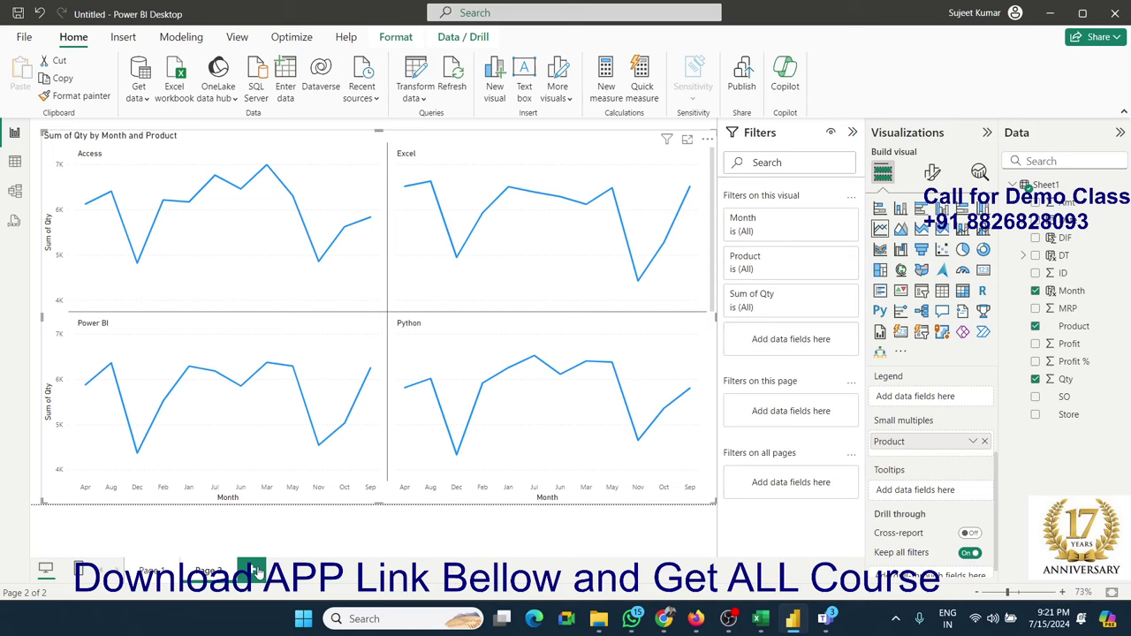
pyautogui.click(254, 572)
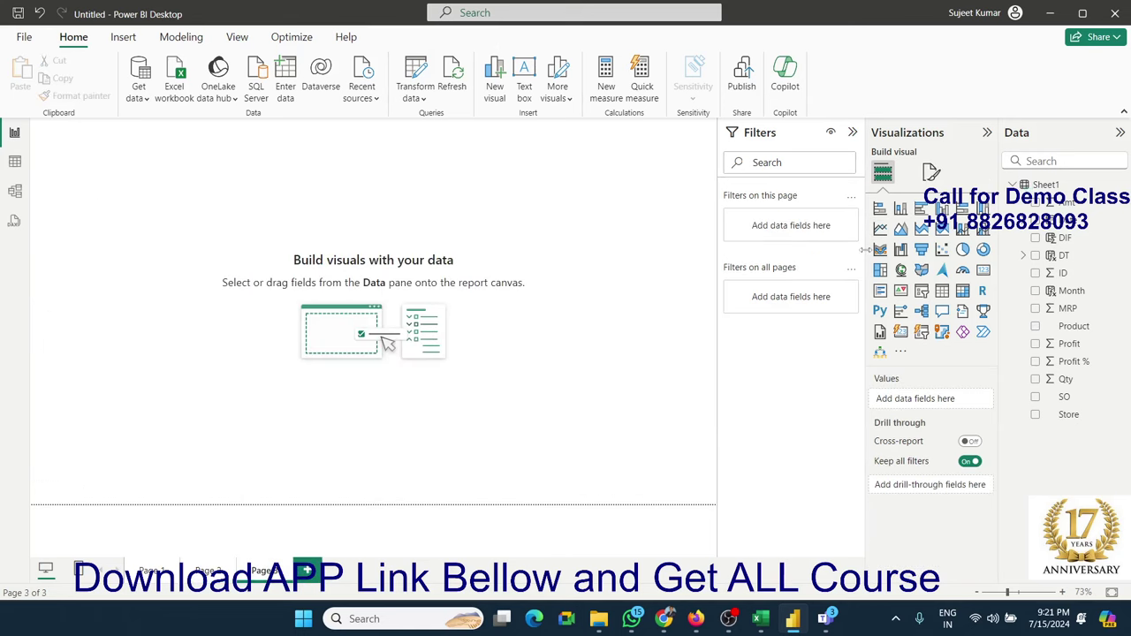
# - Add a page-wide stacked area chart: Month on X-axis, Sum of Qty values, Product legend
pyautogui.click(922, 228)
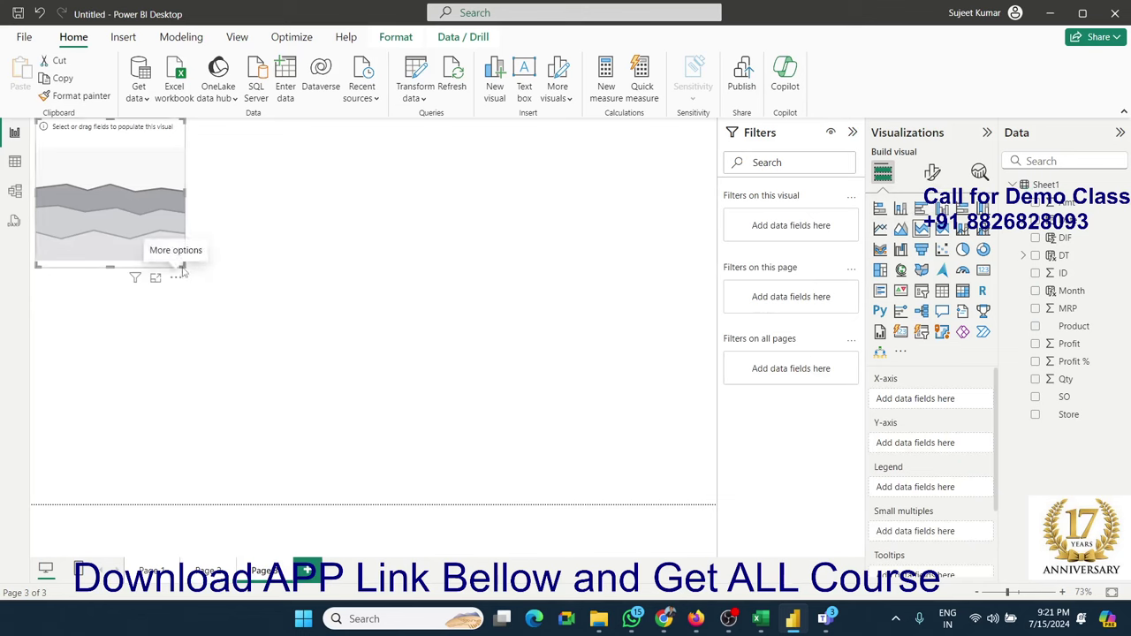
pyautogui.moveTo(181, 264); pyautogui.dragTo(669, 309)
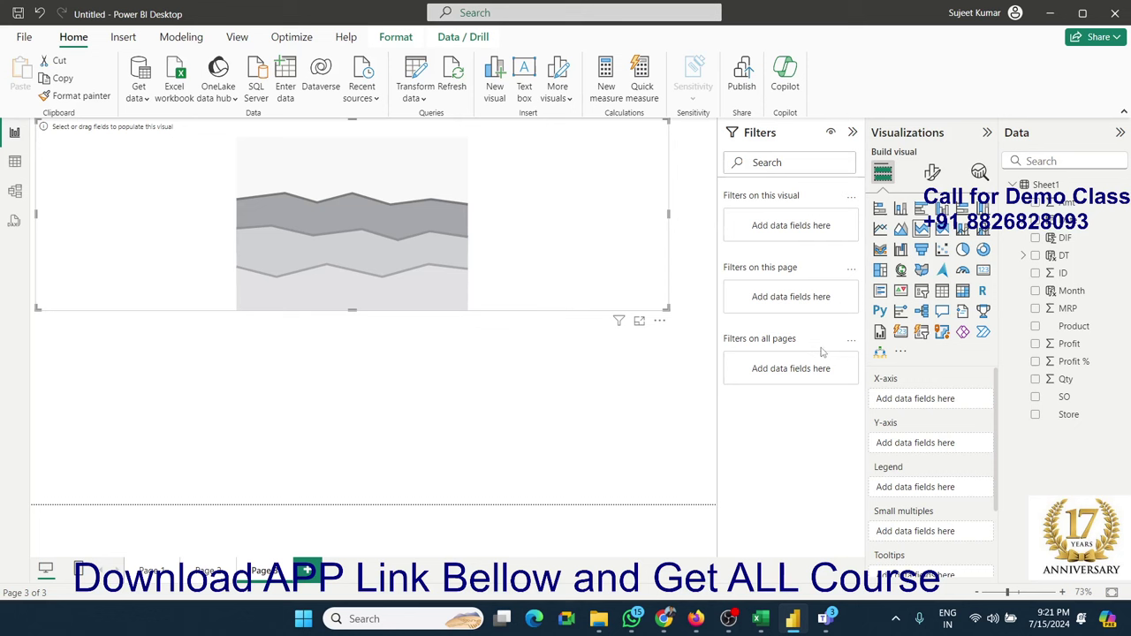
pyautogui.moveTo(1071, 290)
pyautogui.mouseDown()
pyautogui.moveTo(1053, 325)
pyautogui.moveTo(1086, 309)
pyautogui.mouseUp()
pyautogui.moveTo(1086, 293); pyautogui.dragTo(884, 400)
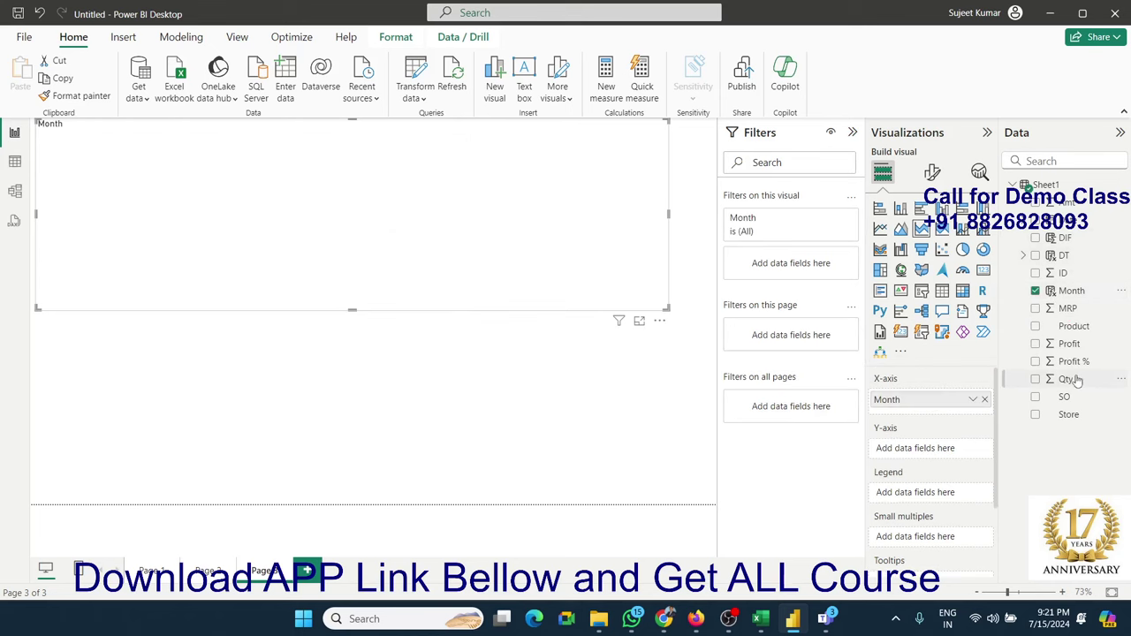
pyautogui.moveTo(1071, 379)
pyautogui.mouseDown()
pyautogui.moveTo(987, 447)
pyautogui.moveTo(946, 449)
pyautogui.mouseUp()
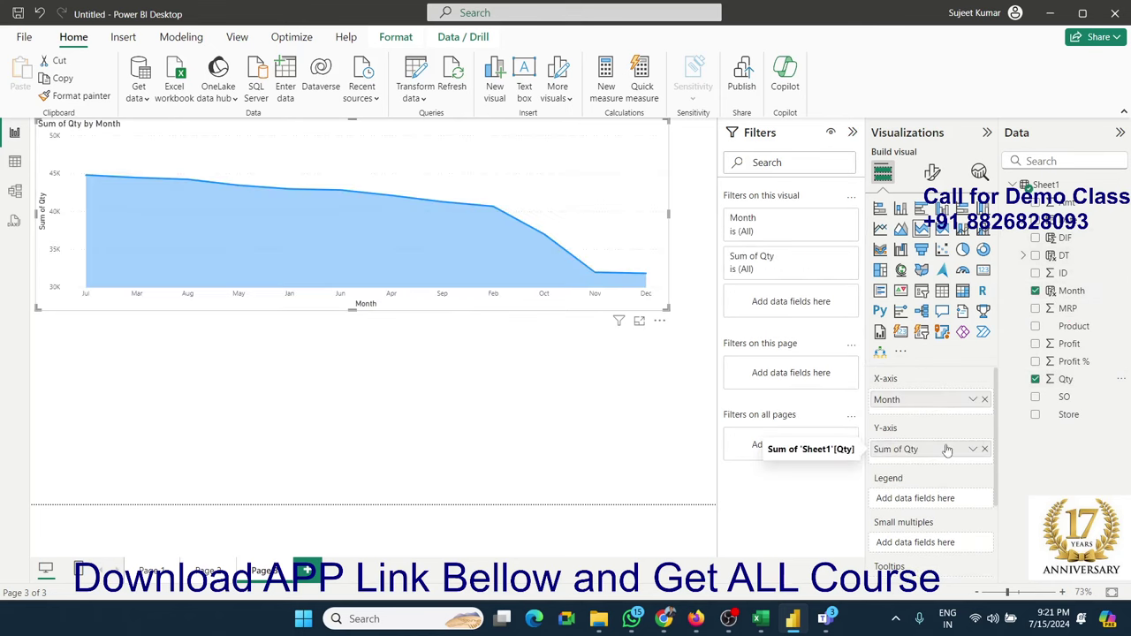
pyautogui.moveTo(1074, 326)
pyautogui.mouseDown()
pyautogui.moveTo(968, 502)
pyautogui.moveTo(953, 501)
pyautogui.mouseUp()
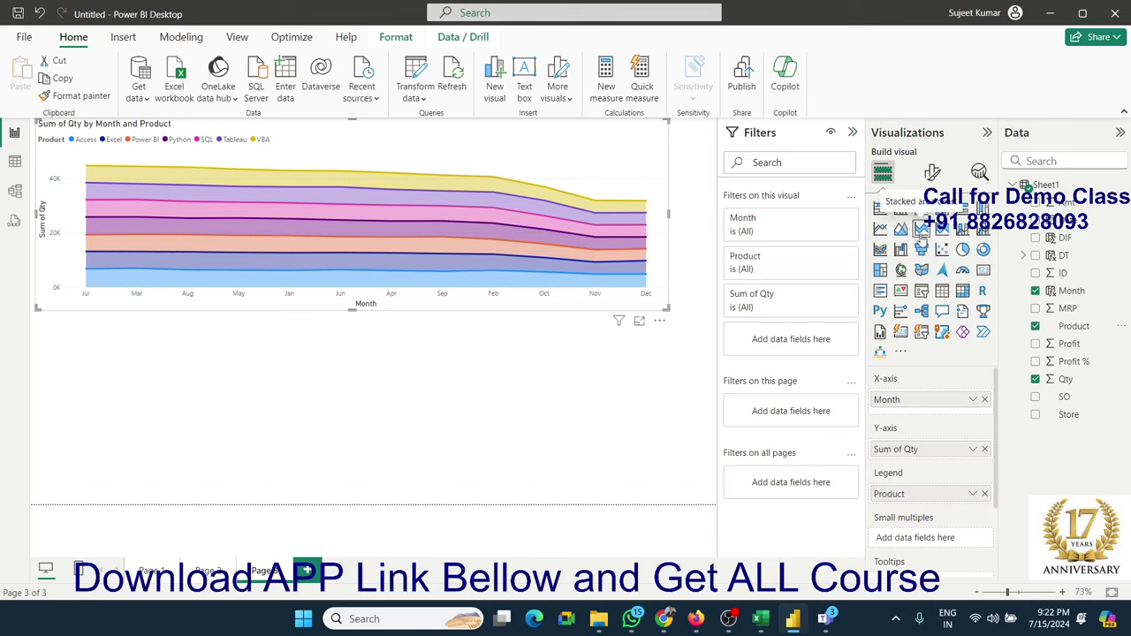
# - Try line and stacked area, switch to 100% stacked area chart, and add Page 4
pyautogui.click(881, 230)
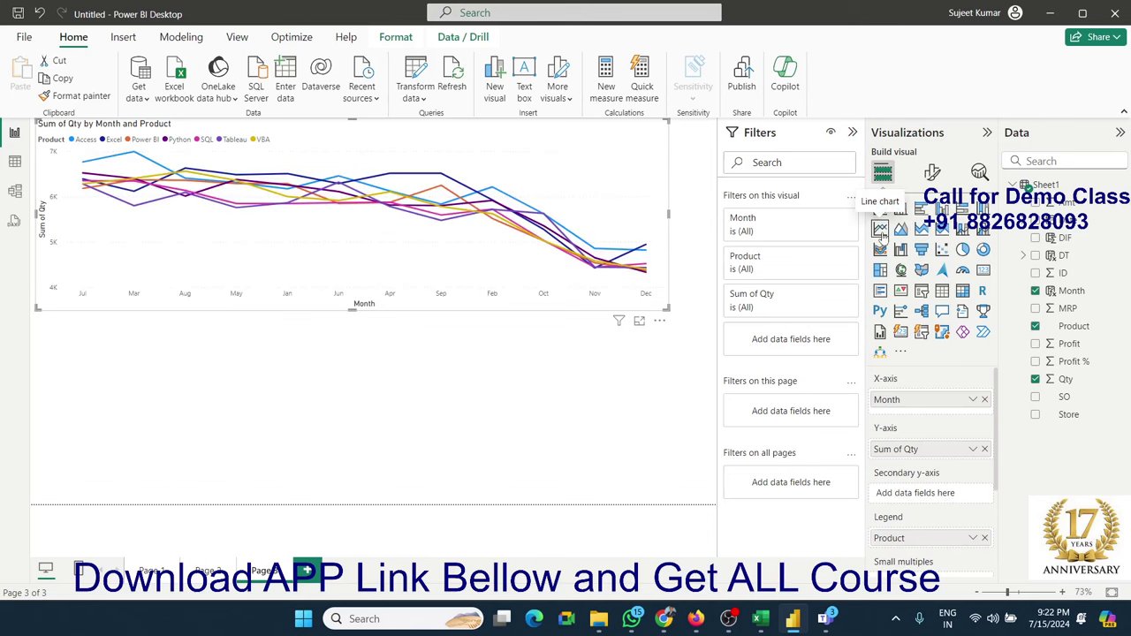
pyautogui.click(921, 228)
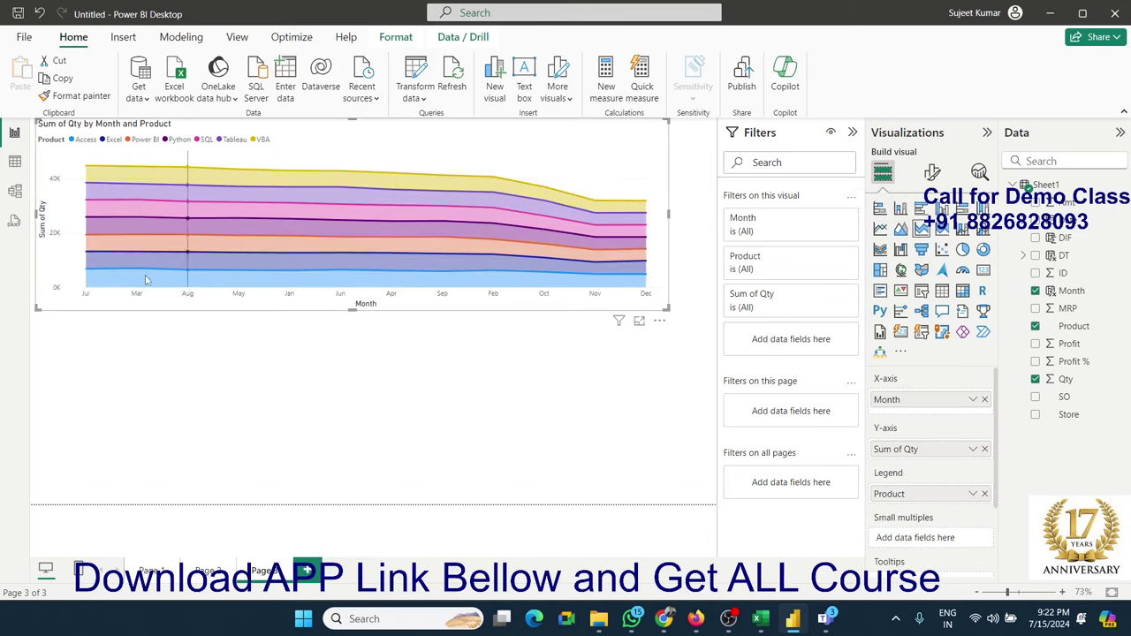
pyautogui.moveTo(592, 252)
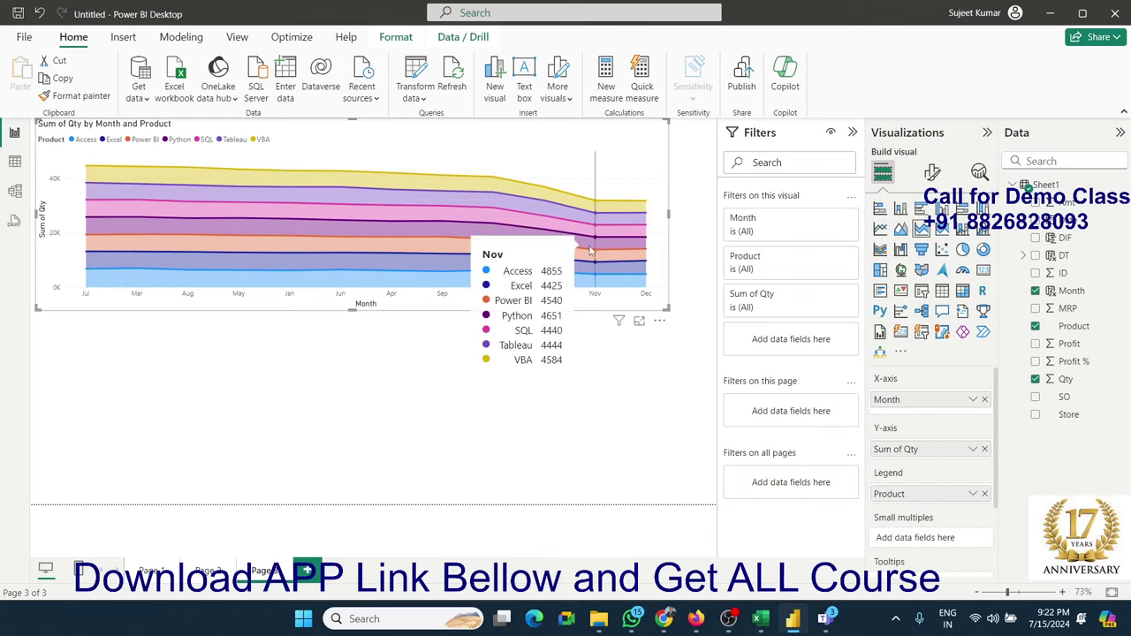
pyautogui.click(944, 230)
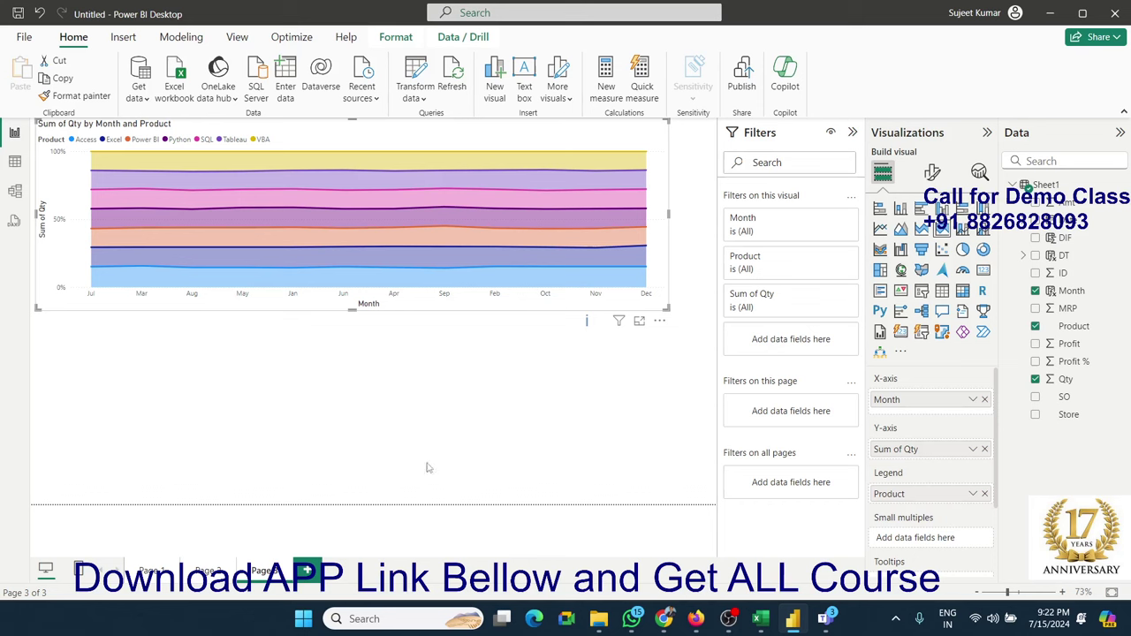
pyautogui.click(309, 571)
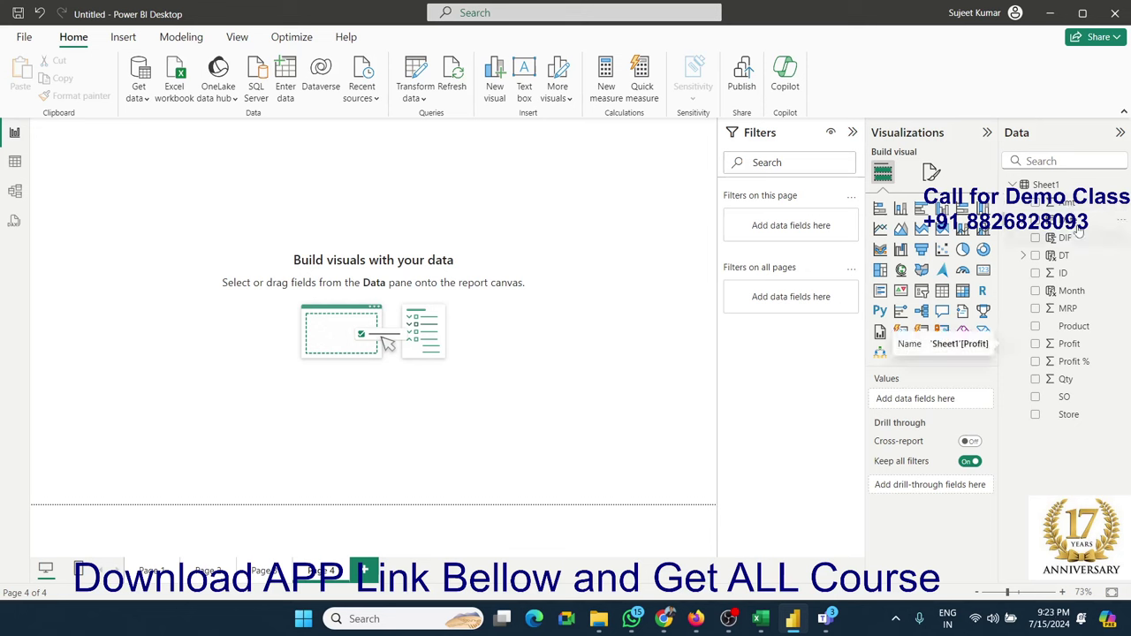
# - Add an enlarged line and stacked column chart with Product on the x-axis
pyautogui.click(963, 229)
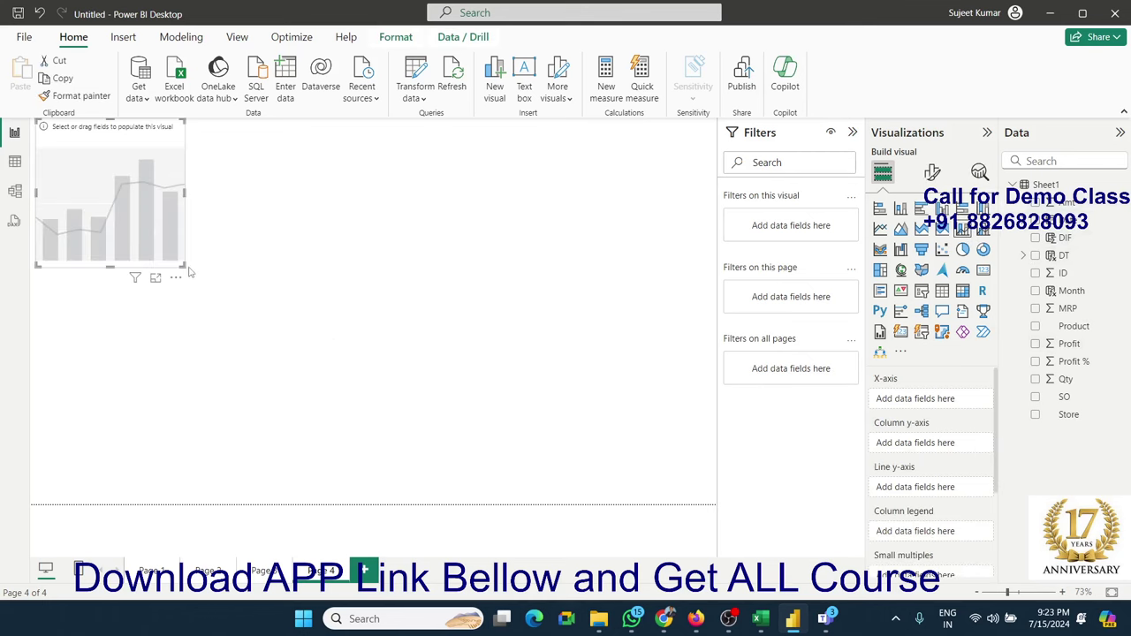
pyautogui.moveTo(182, 265); pyautogui.dragTo(546, 385)
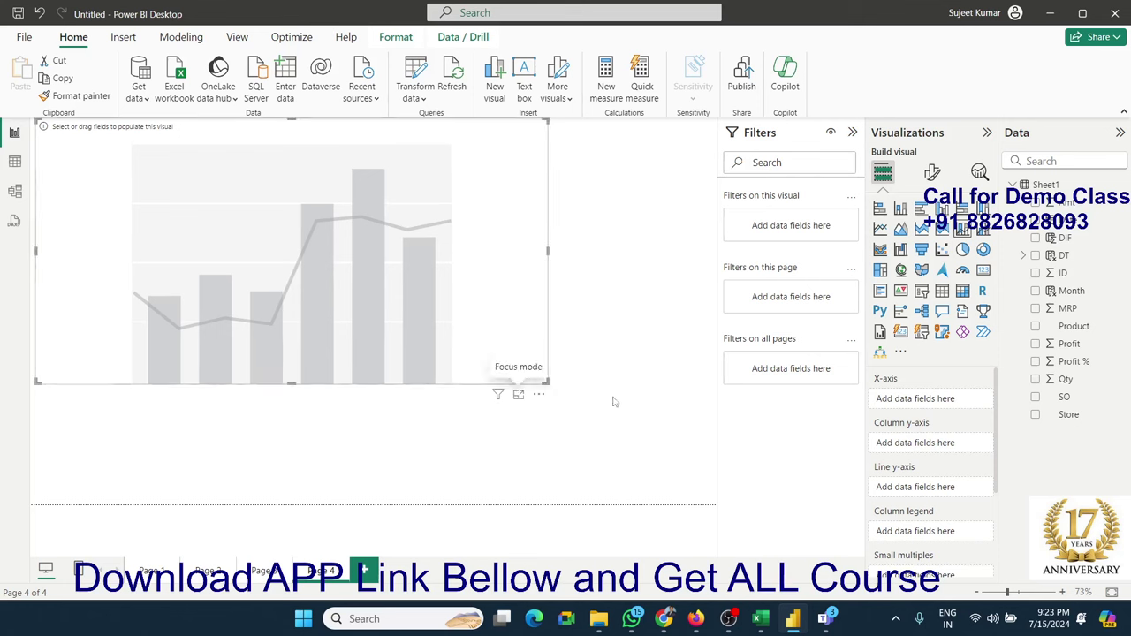
pyautogui.moveTo(1074, 328)
pyautogui.mouseDown()
pyautogui.moveTo(1015, 394)
pyautogui.moveTo(950, 398)
pyautogui.mouseUp()
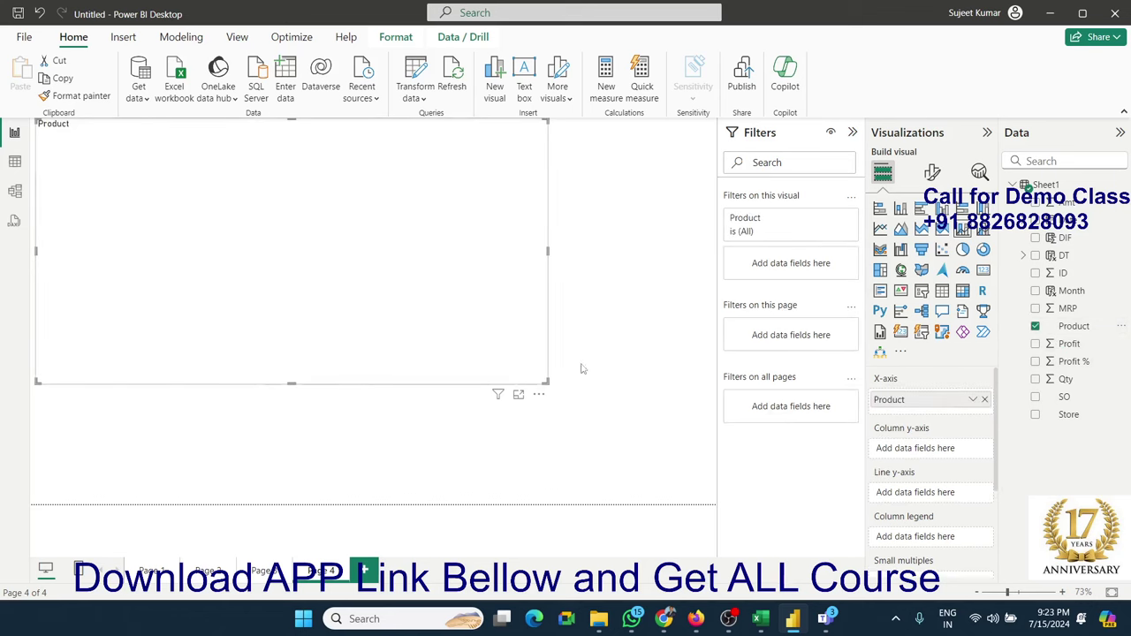
# - Plot Sum of Amt as columns, Profit as the line, and split columns by SO
pyautogui.moveTo(1065, 204); pyautogui.dragTo(939, 449)
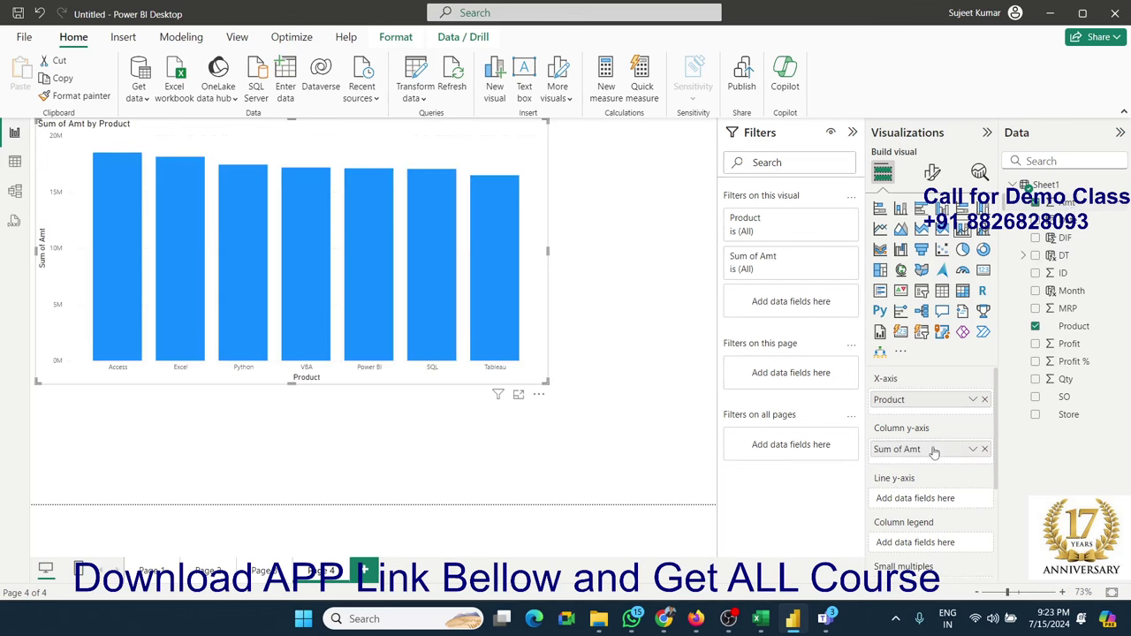
pyautogui.moveTo(1069, 344); pyautogui.dragTo(940, 504)
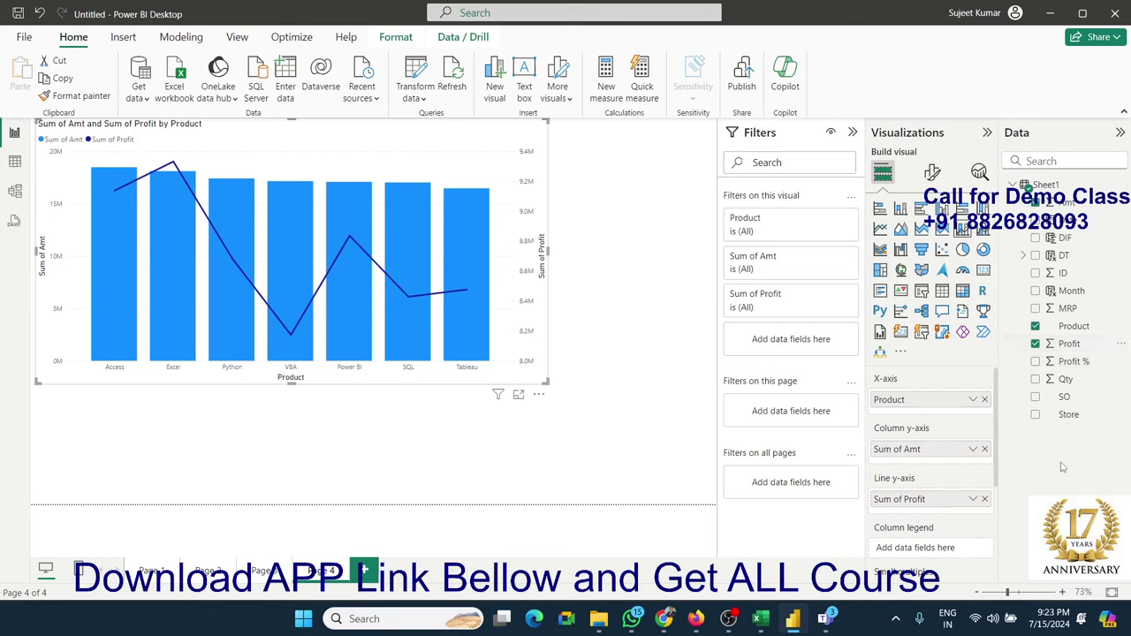
pyautogui.moveTo(1065, 399); pyautogui.dragTo(939, 550)
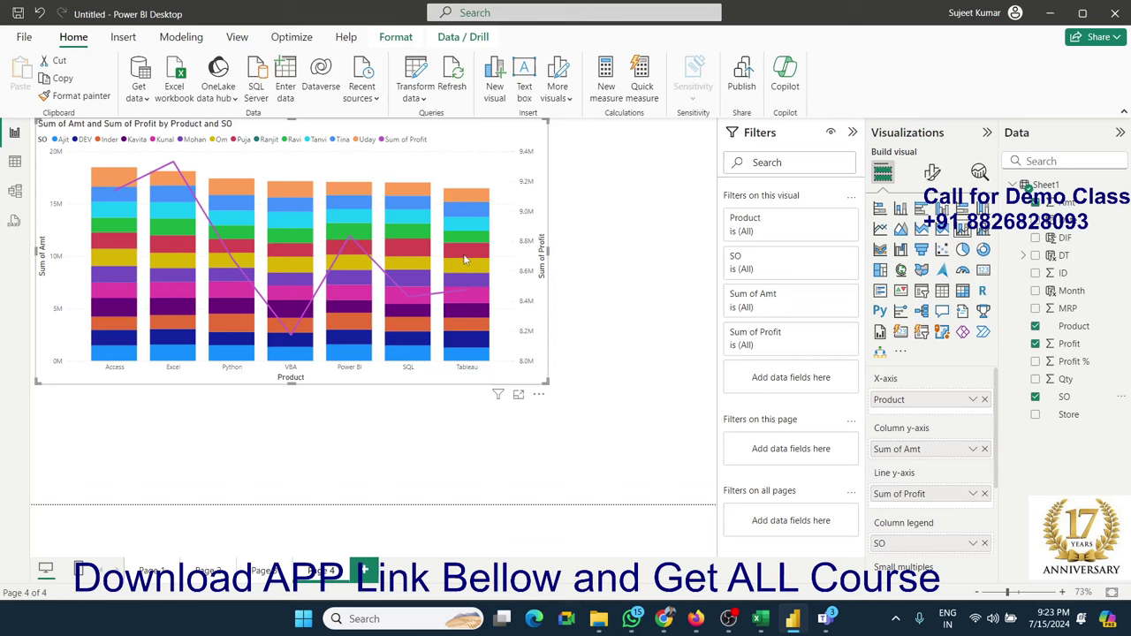
# - Remove SO from the column legend of the combo chart
pyautogui.click(985, 543)
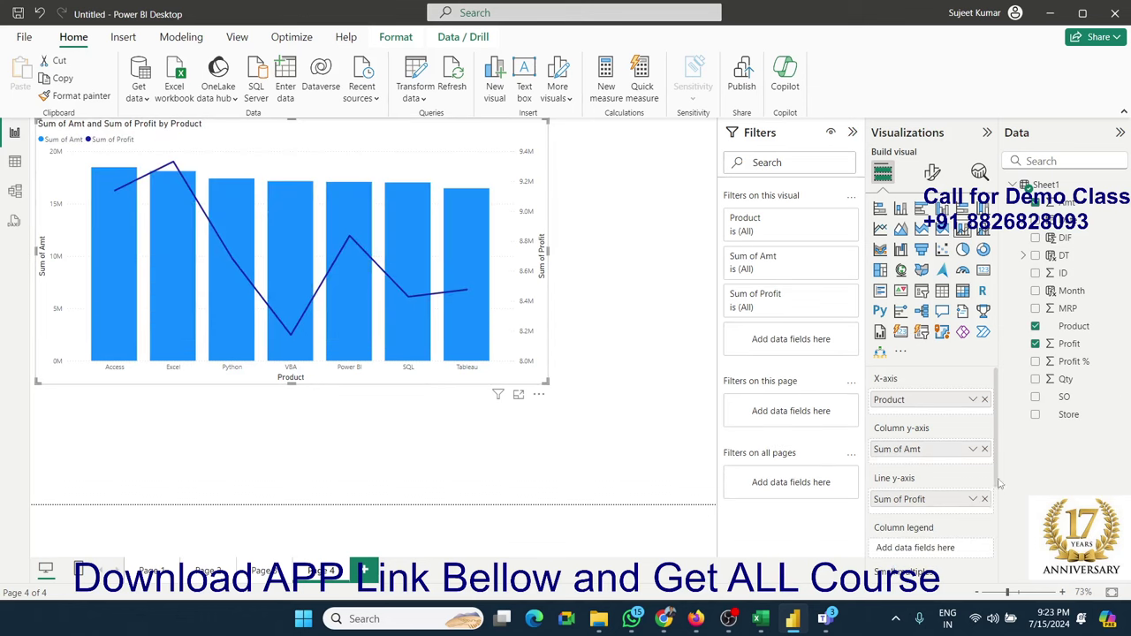
pyautogui.scroll(-3, 1000, 484)
pyautogui.scroll(2, 1000, 484)
pyautogui.scroll(1, 1000, 483)
# - In Format visual, expand Secondary y-axis and start editing the Range Minimum
pyautogui.click(932, 172)
pyautogui.scroll(-3, 964, 421)
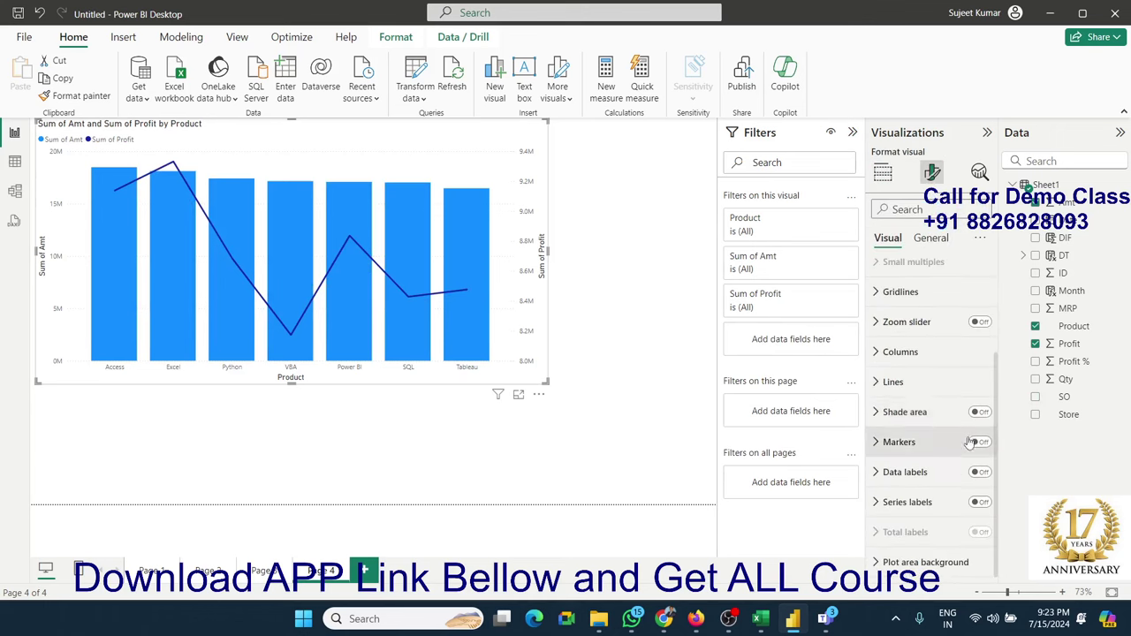
pyautogui.scroll(3, 968, 438)
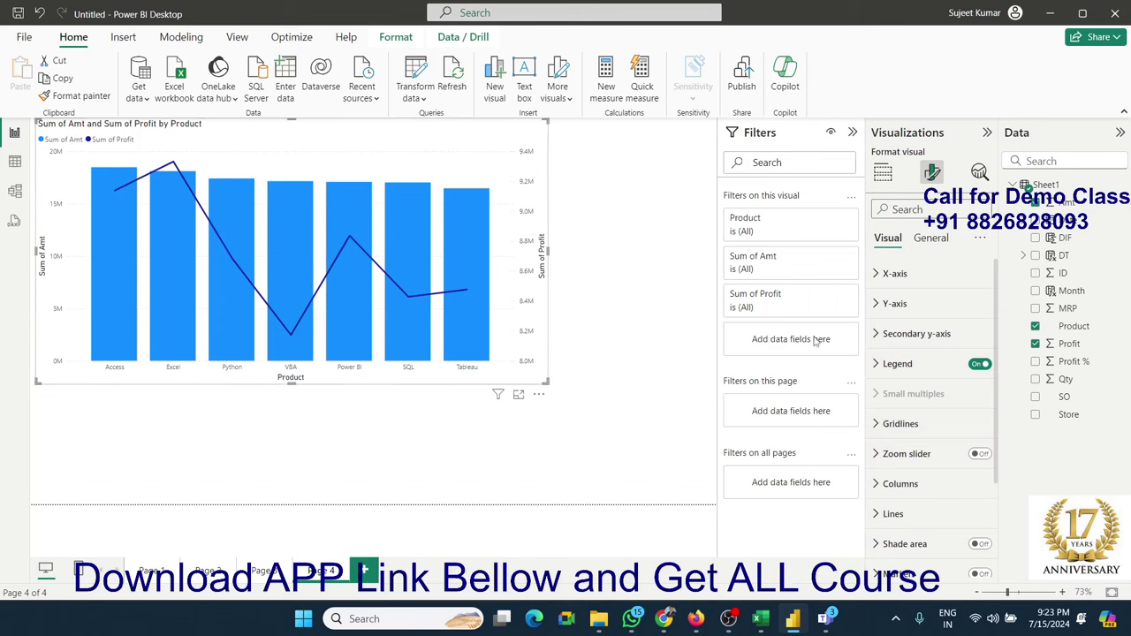
pyautogui.click(875, 337)
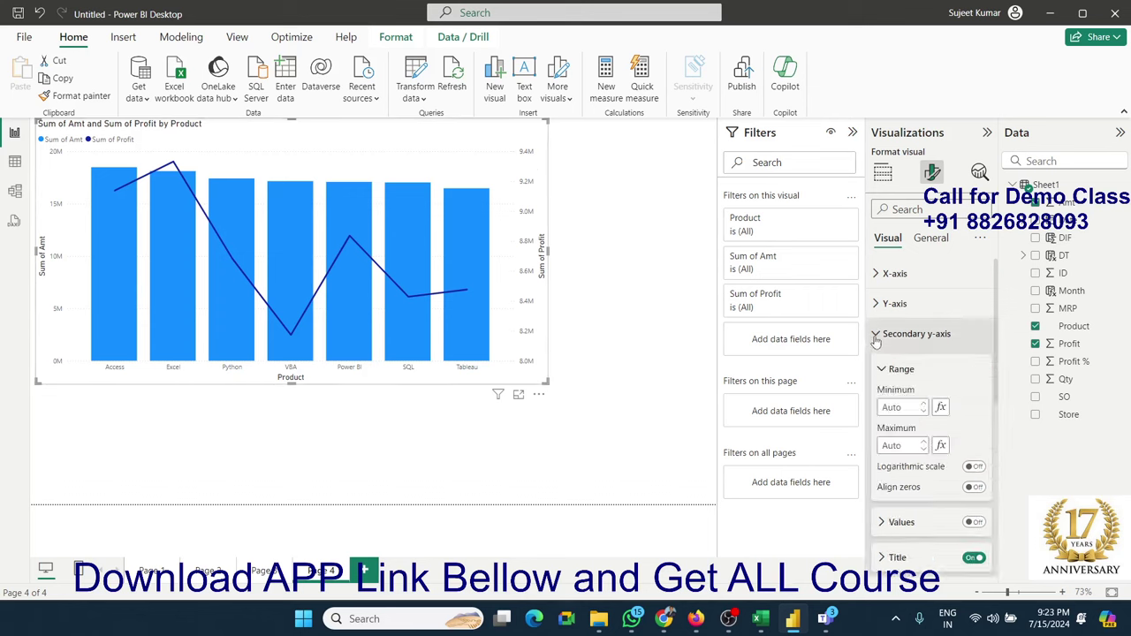
pyautogui.click(875, 336)
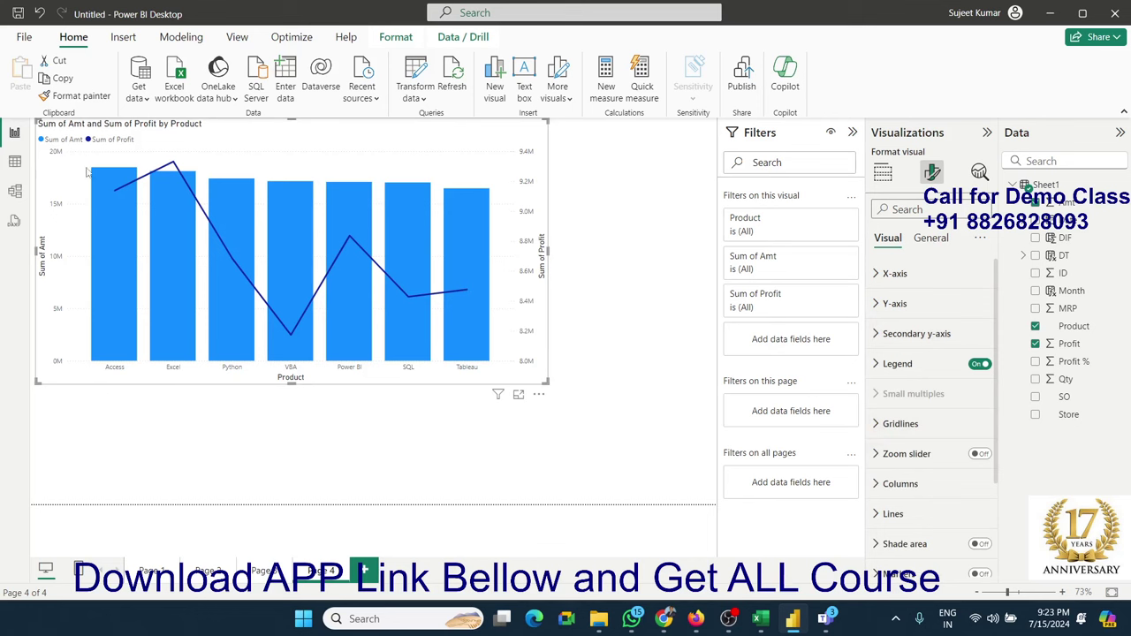
pyautogui.click(875, 335)
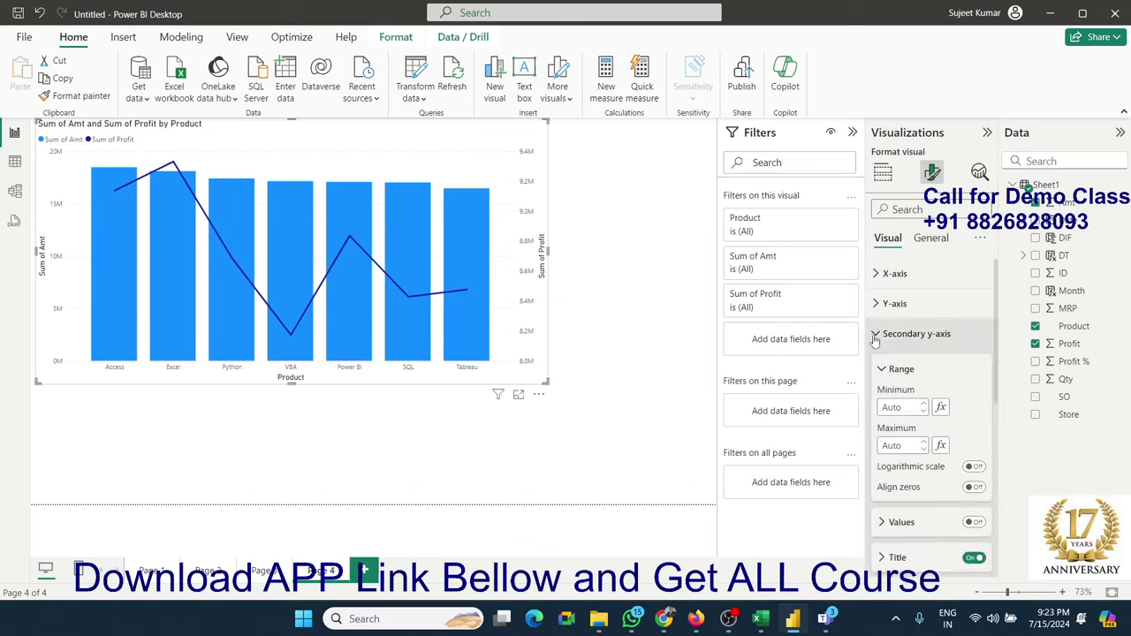
pyautogui.click(875, 336)
pyautogui.click(875, 336)
pyautogui.click(876, 335)
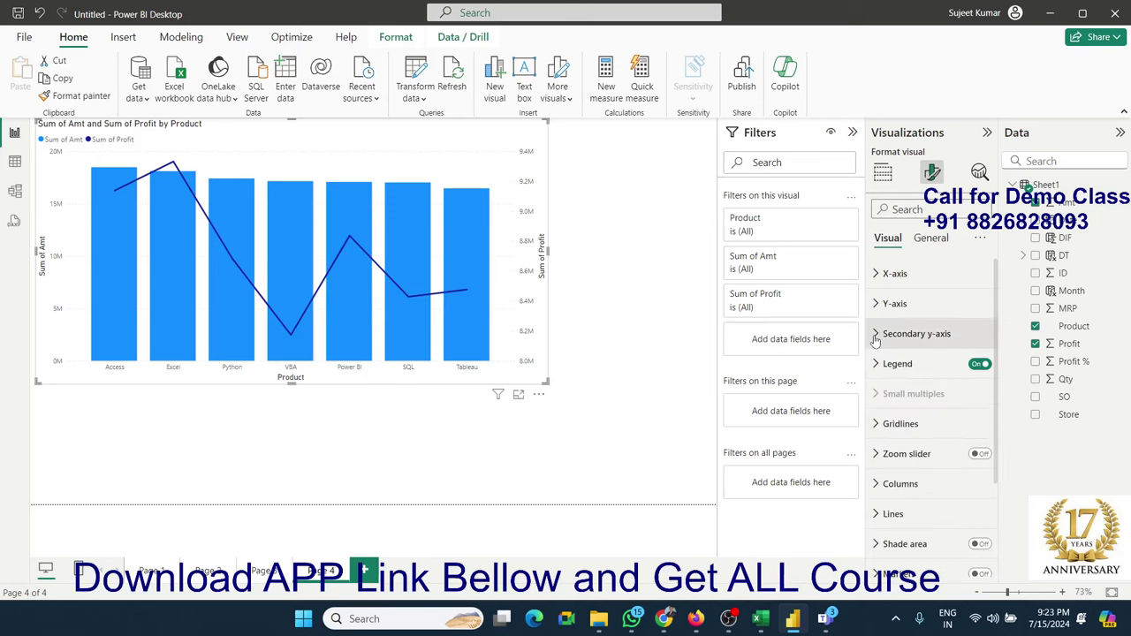
pyautogui.click(875, 336)
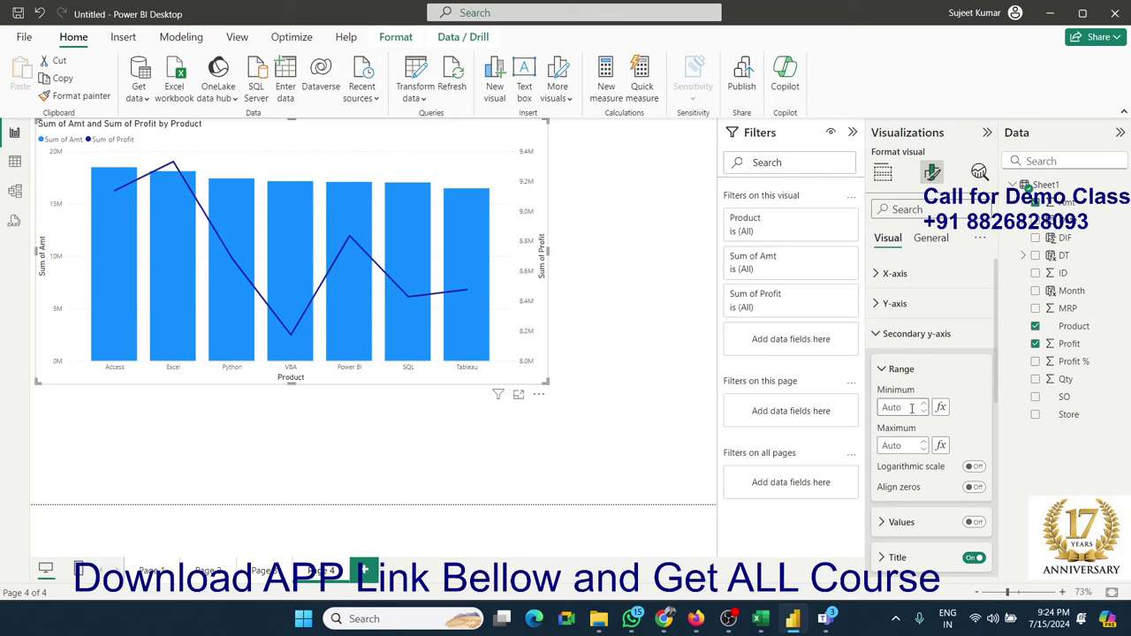
pyautogui.click(912, 408)
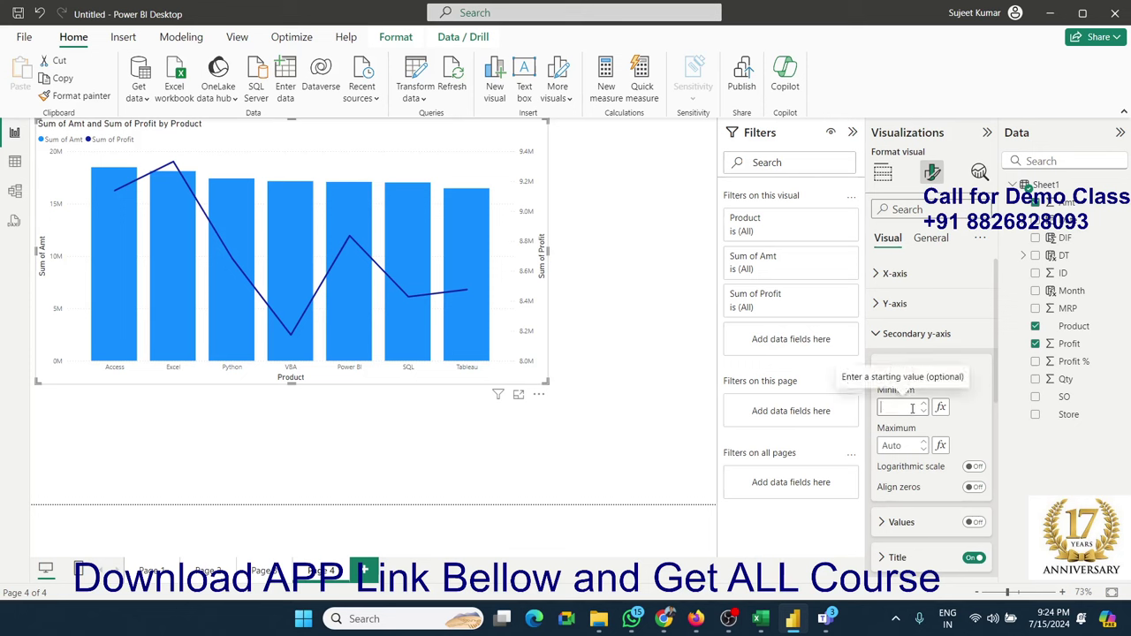
# - Set the secondary y-axis maximum via fx to the field value Sum of Amt
pyautogui.click(941, 447)
pyautogui.click(326, 208)
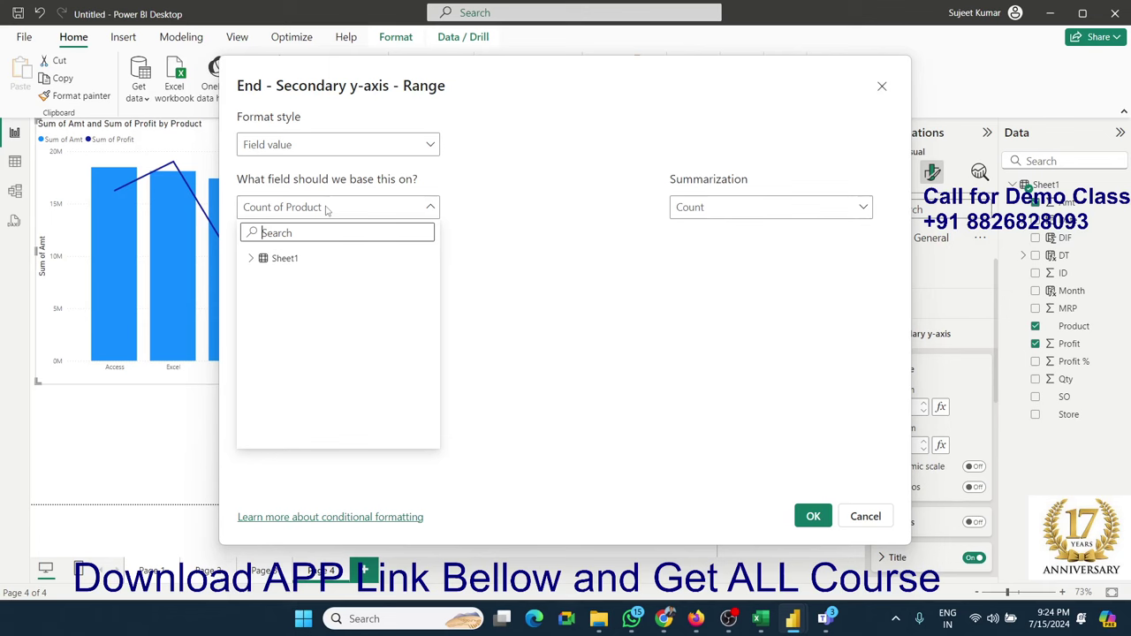
pyautogui.click(253, 259)
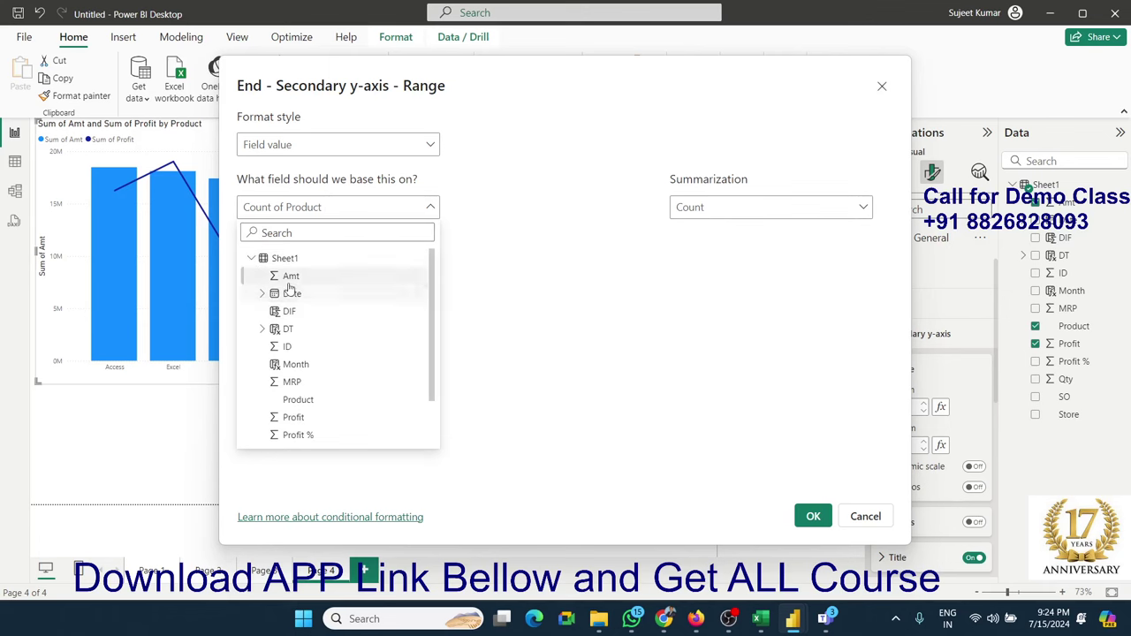
pyautogui.click(291, 277)
pyautogui.click(813, 518)
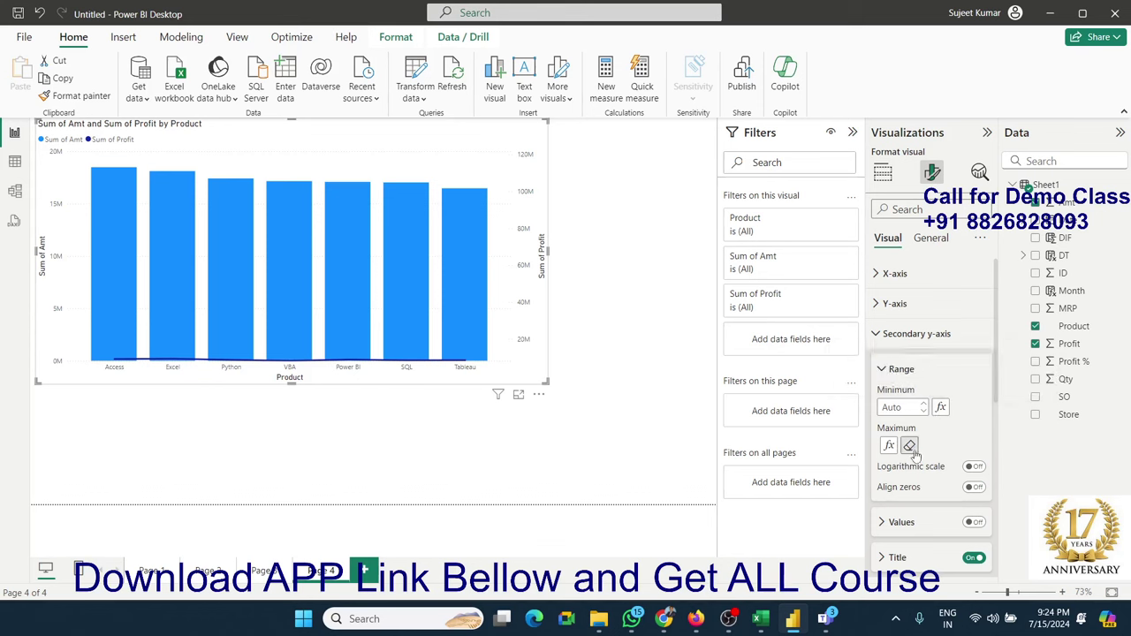
# - Clear the field-based rule and set the secondary y-axis maximum to 2000000
pyautogui.click(911, 446)
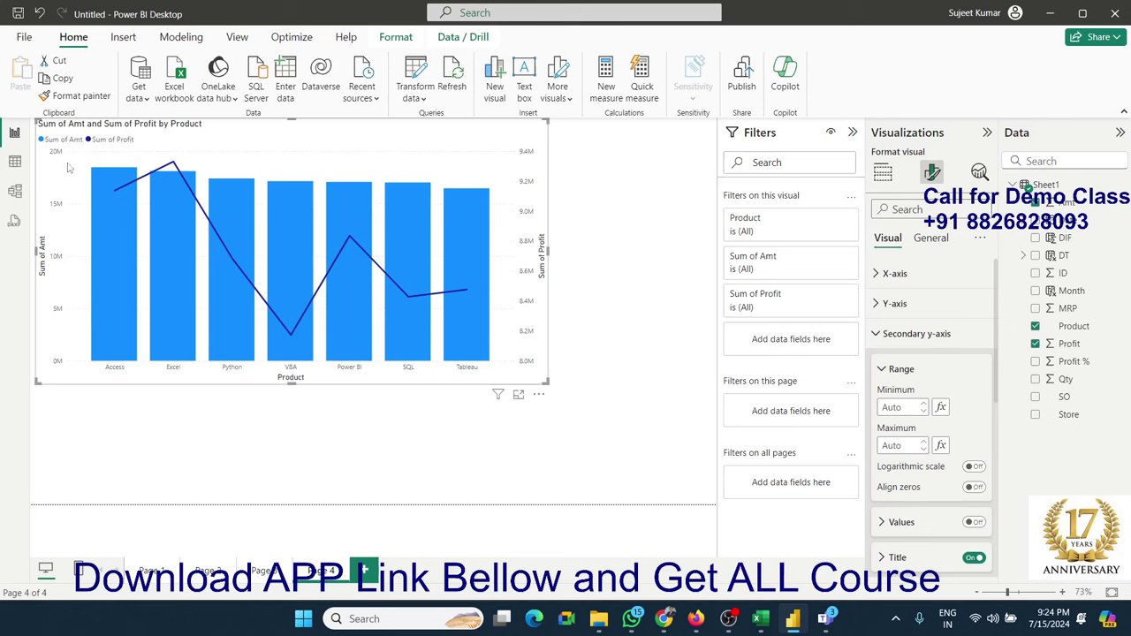
pyautogui.click(900, 448)
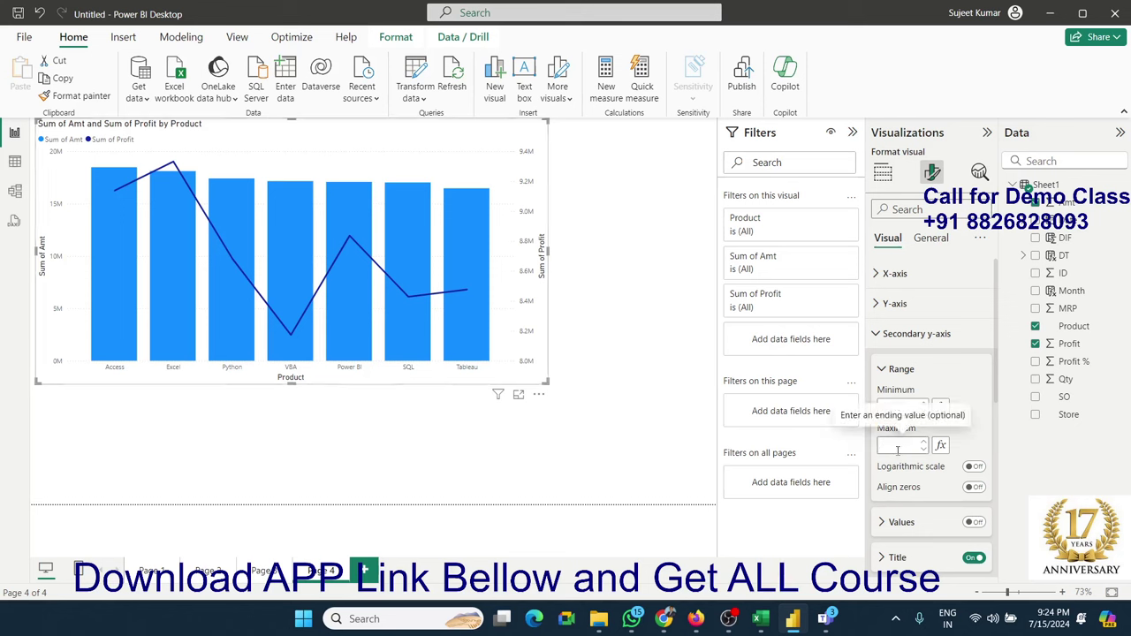
pyautogui.write('2000000')
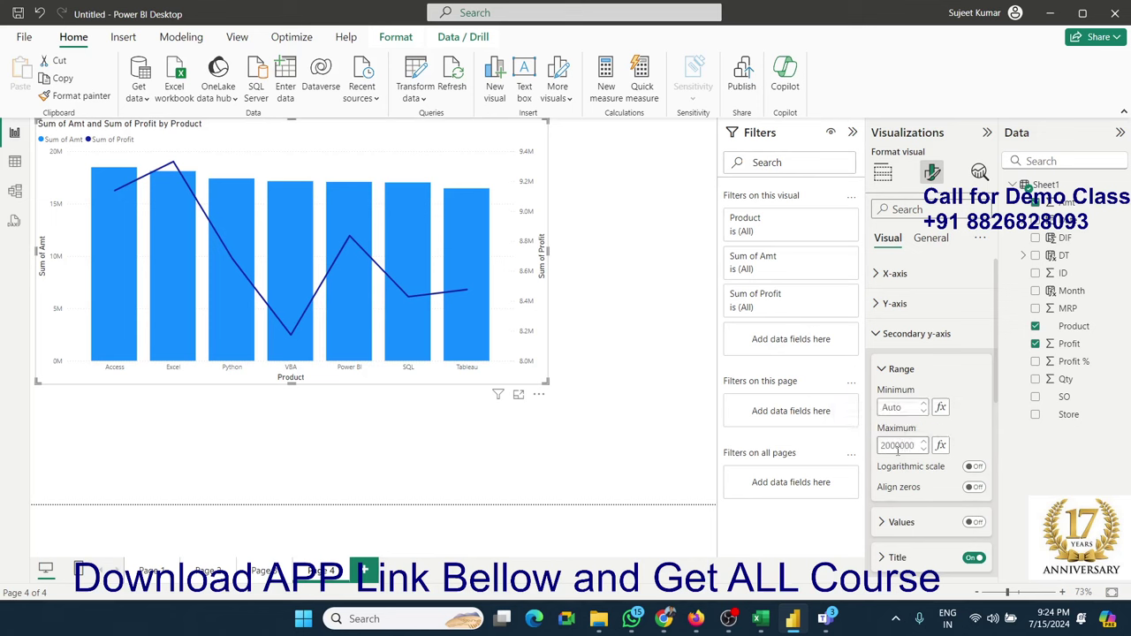
pyautogui.click(972, 446)
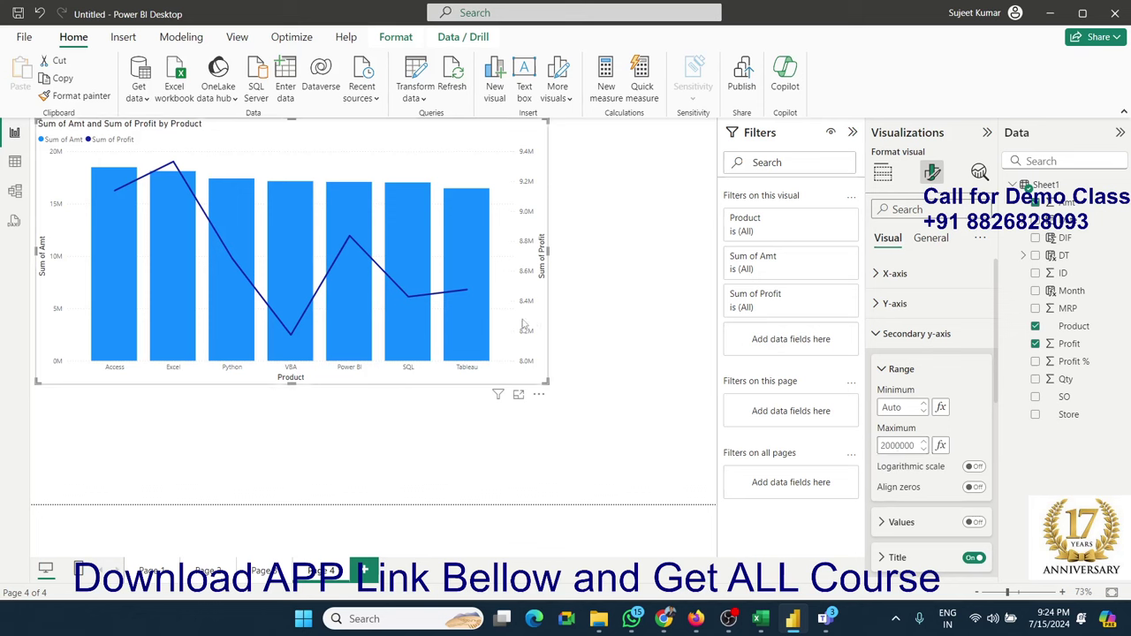
# - Reselect the combo chart and set the Y-axis maximum to 200000
pyautogui.click(574, 330)
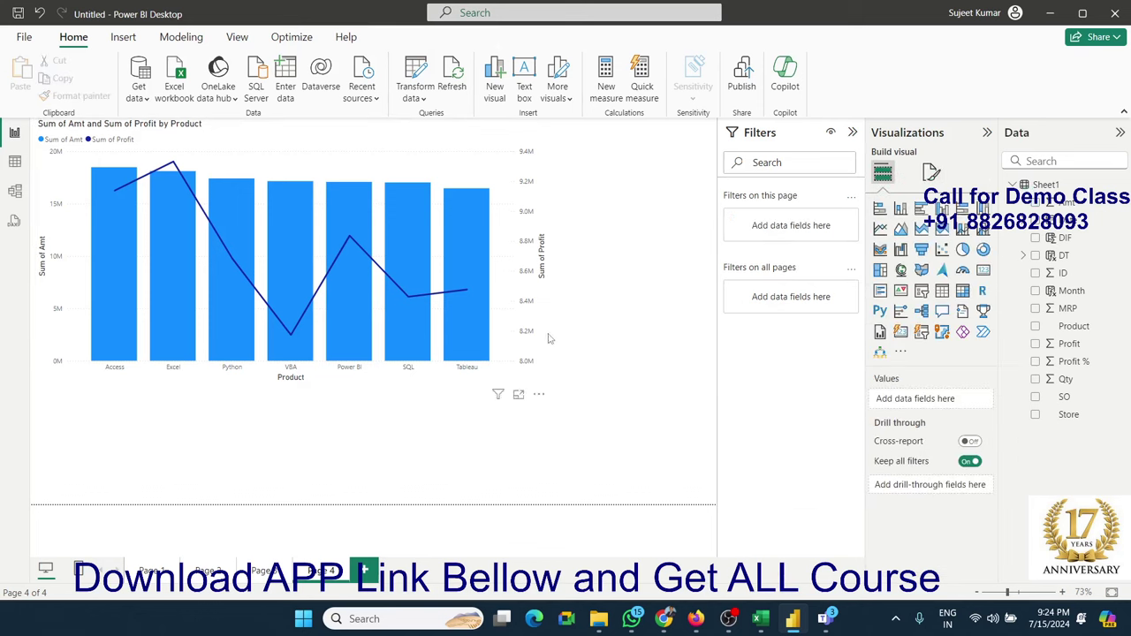
pyautogui.click(546, 338)
pyautogui.click(931, 175)
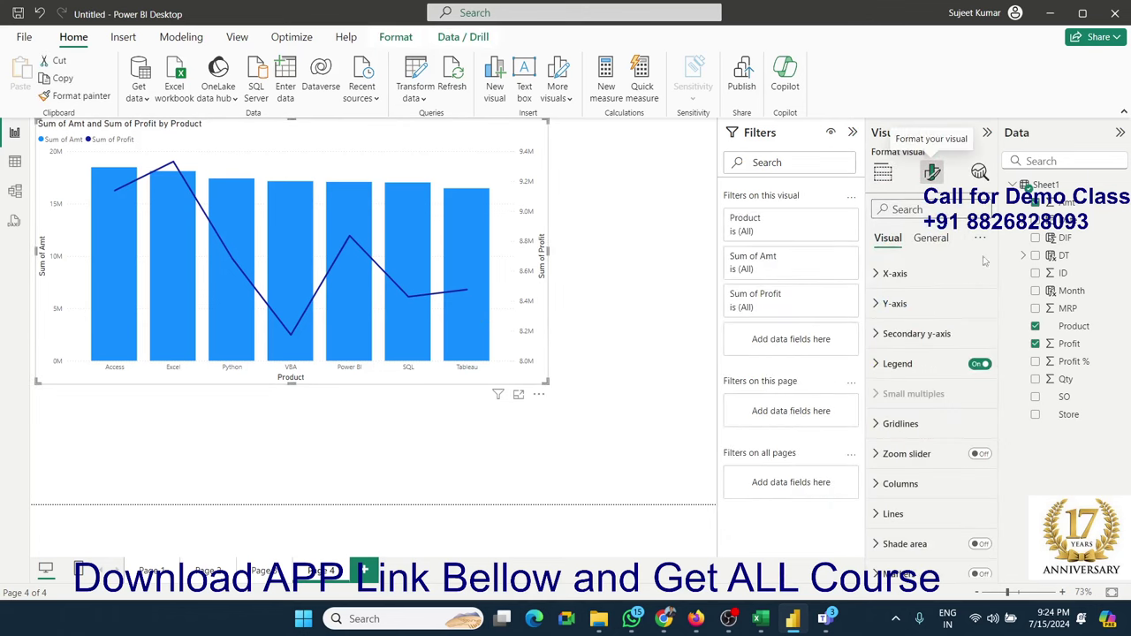
pyautogui.click(895, 305)
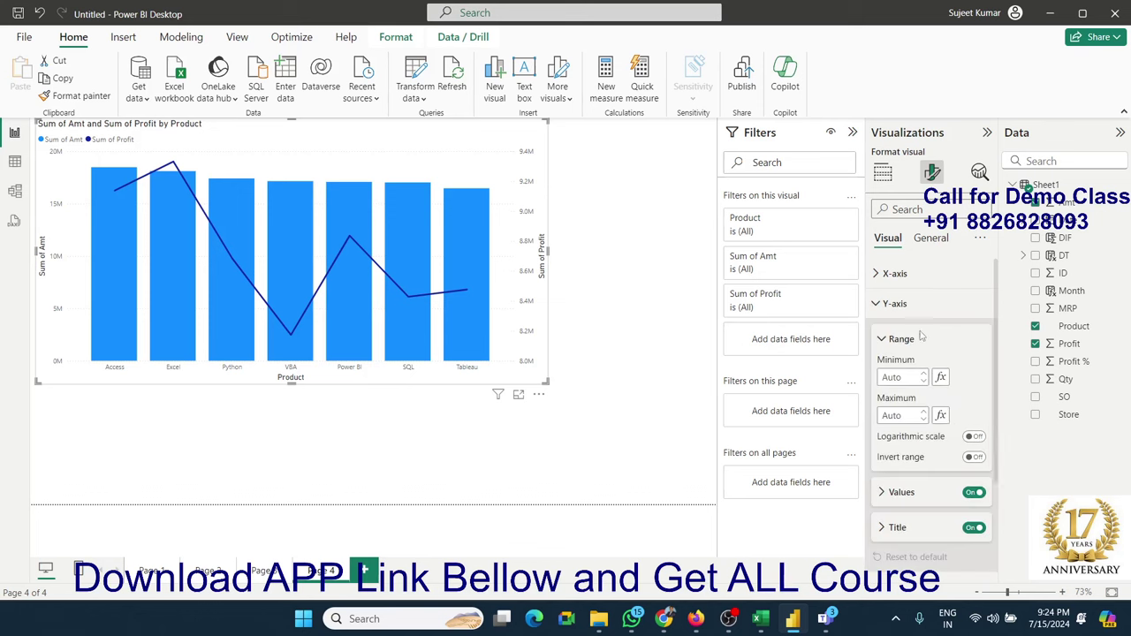
pyautogui.click(889, 415)
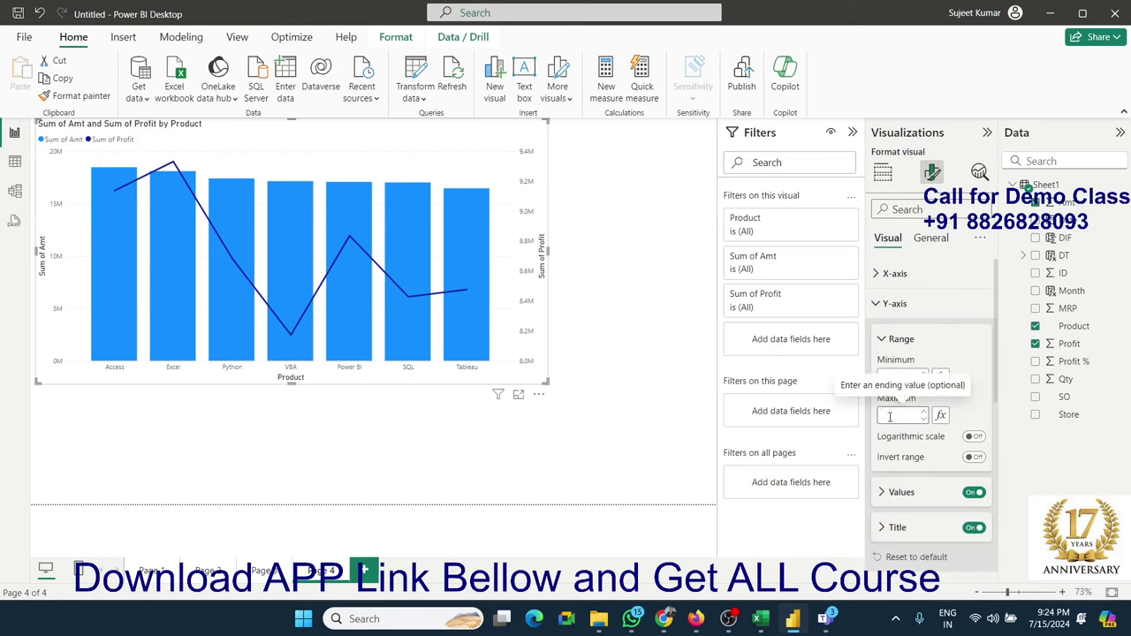
pyautogui.write('200000')
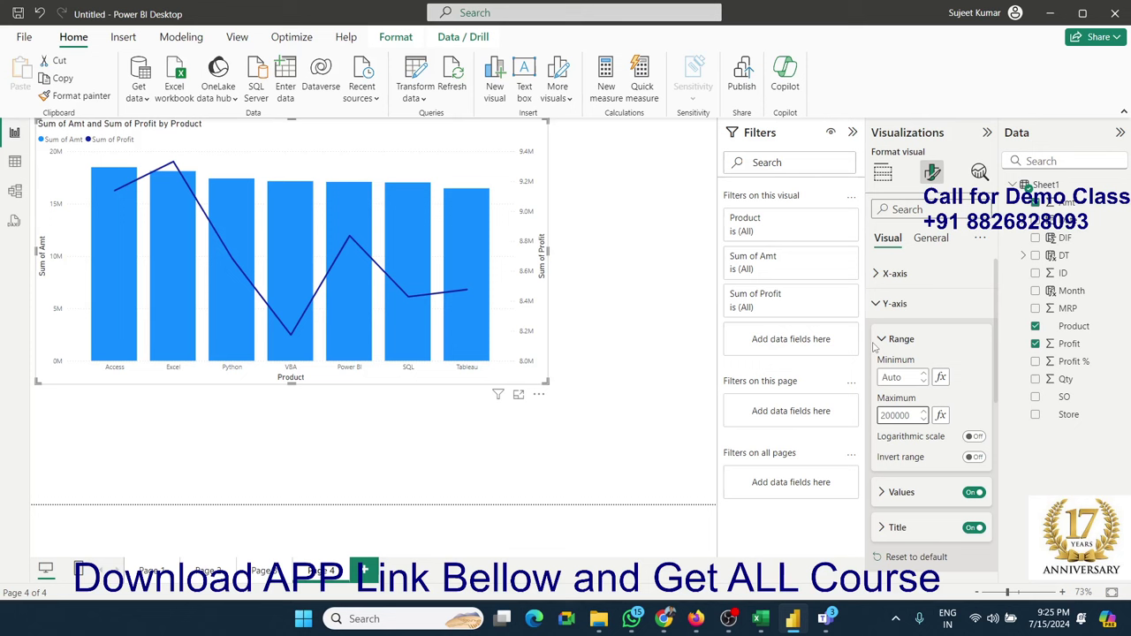
pyautogui.doubleClick(905, 414)
pyautogui.scroll(-2, 937, 405)
pyautogui.scroll(-3, 937, 405)
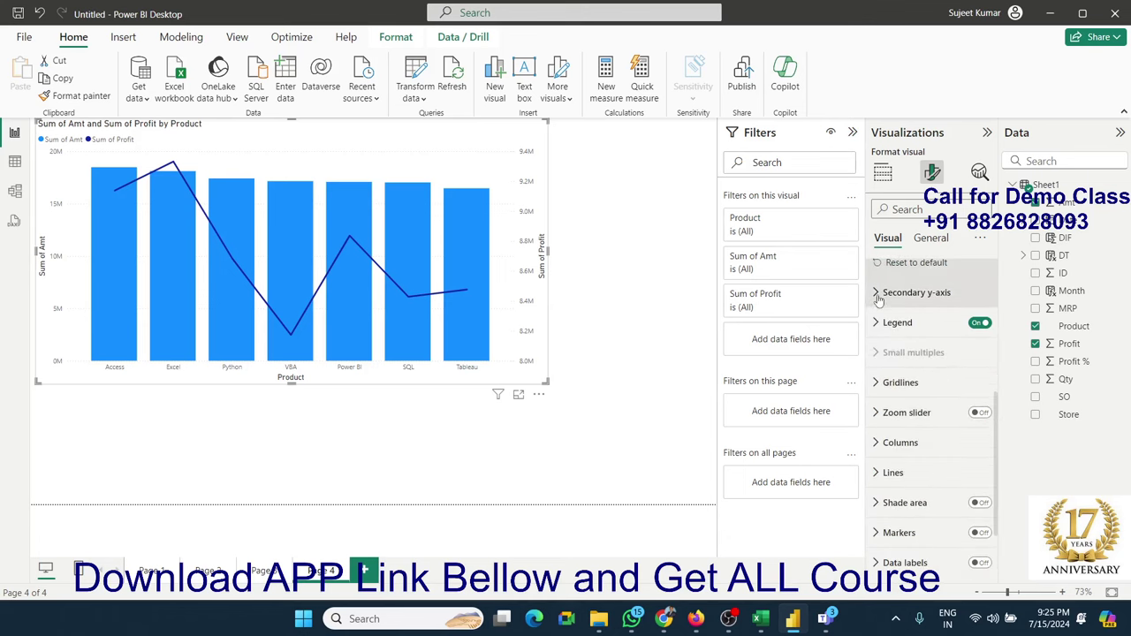
# - Review the secondary y-axis range, then keep the chart as line and clustered column
pyautogui.click(919, 293)
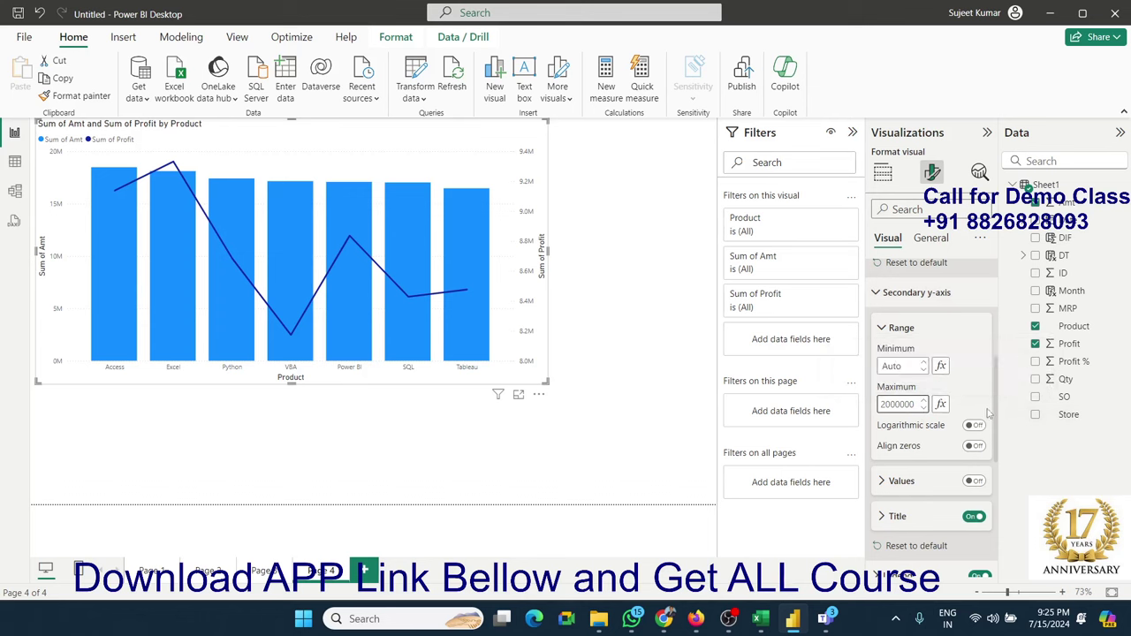
pyautogui.scroll(2, 989, 393)
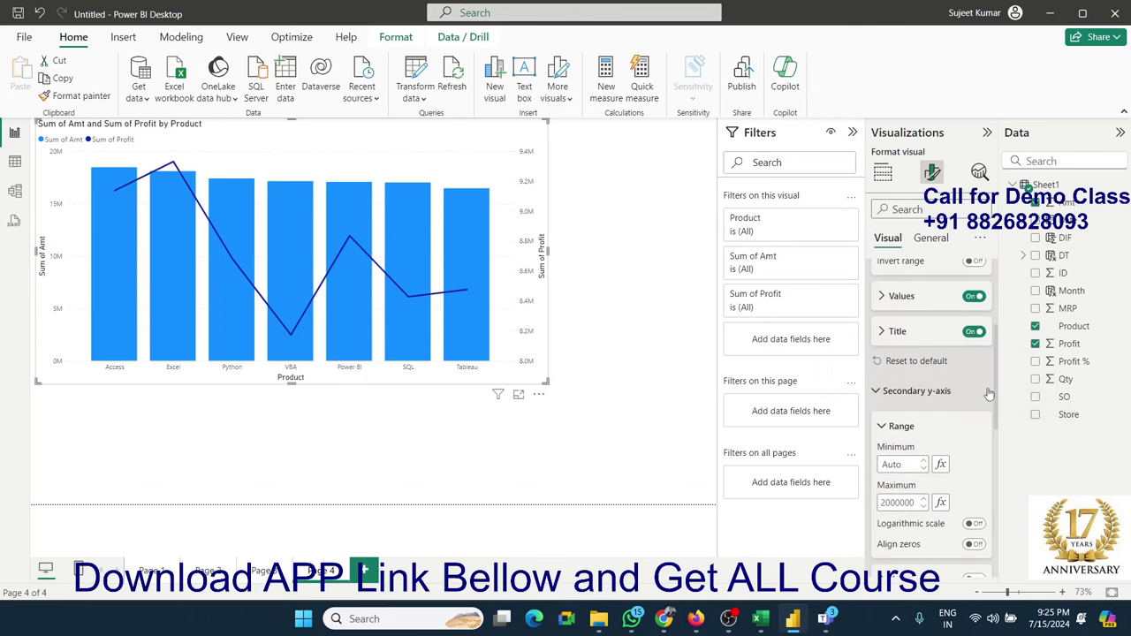
pyautogui.scroll(-2, 989, 393)
pyautogui.scroll(-2, 990, 395)
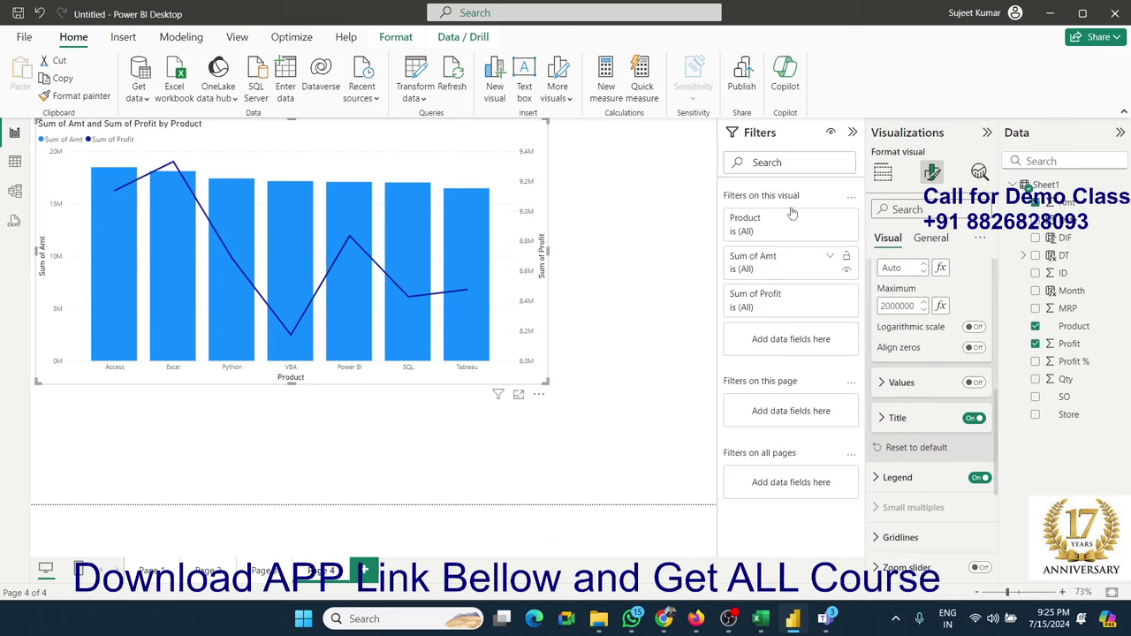
pyautogui.click(883, 174)
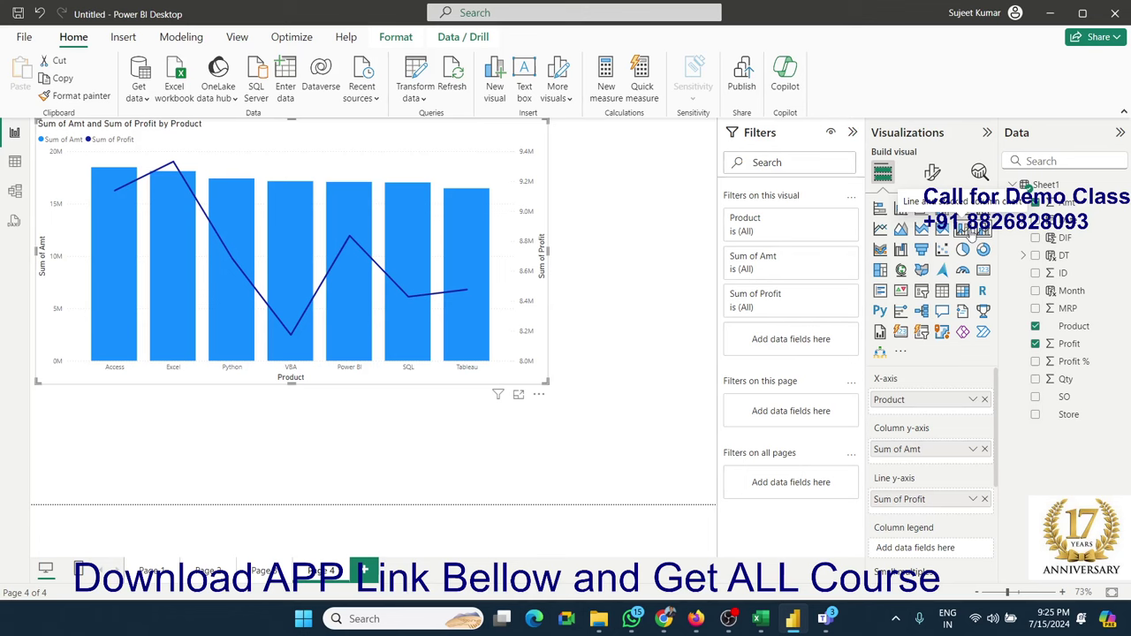
pyautogui.click(982, 230)
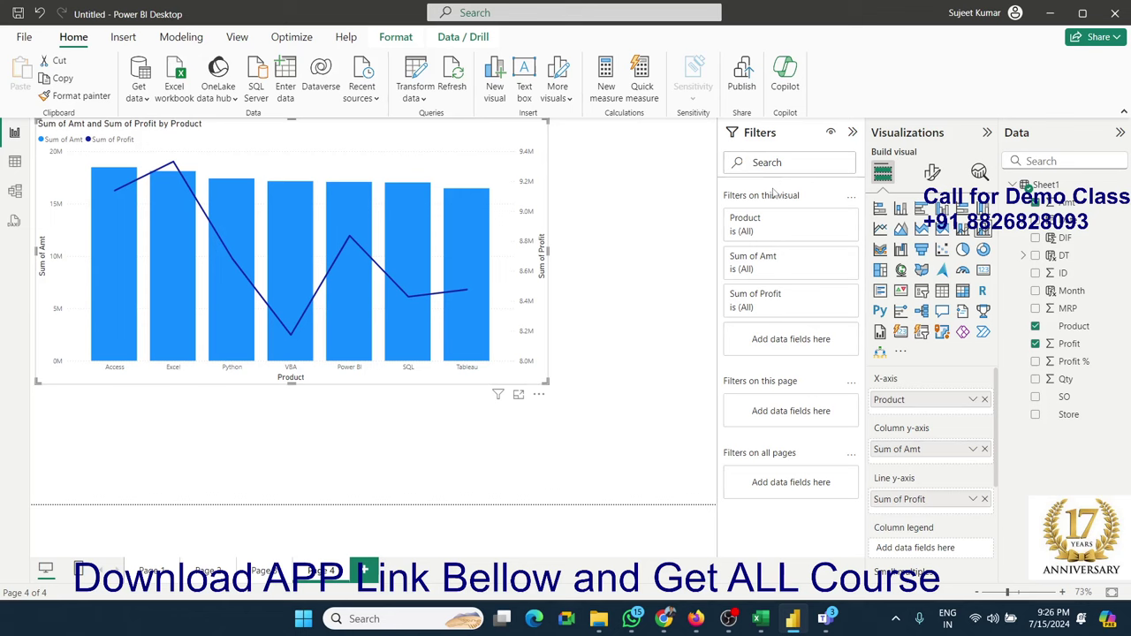
pyautogui.click(824, 619)
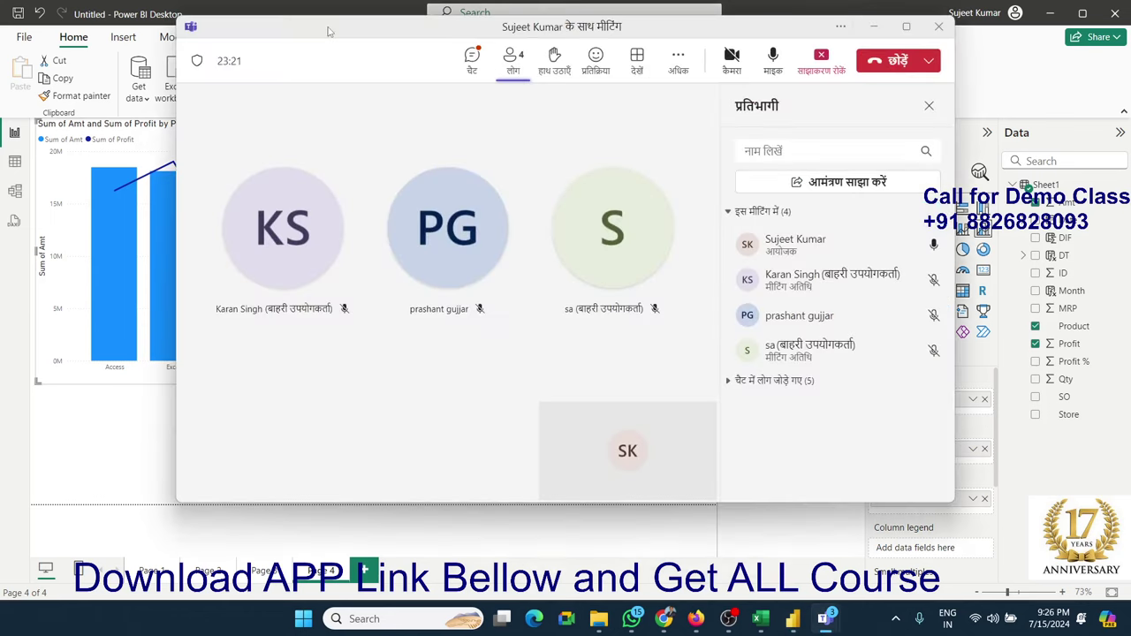
pyautogui.click(874, 26)
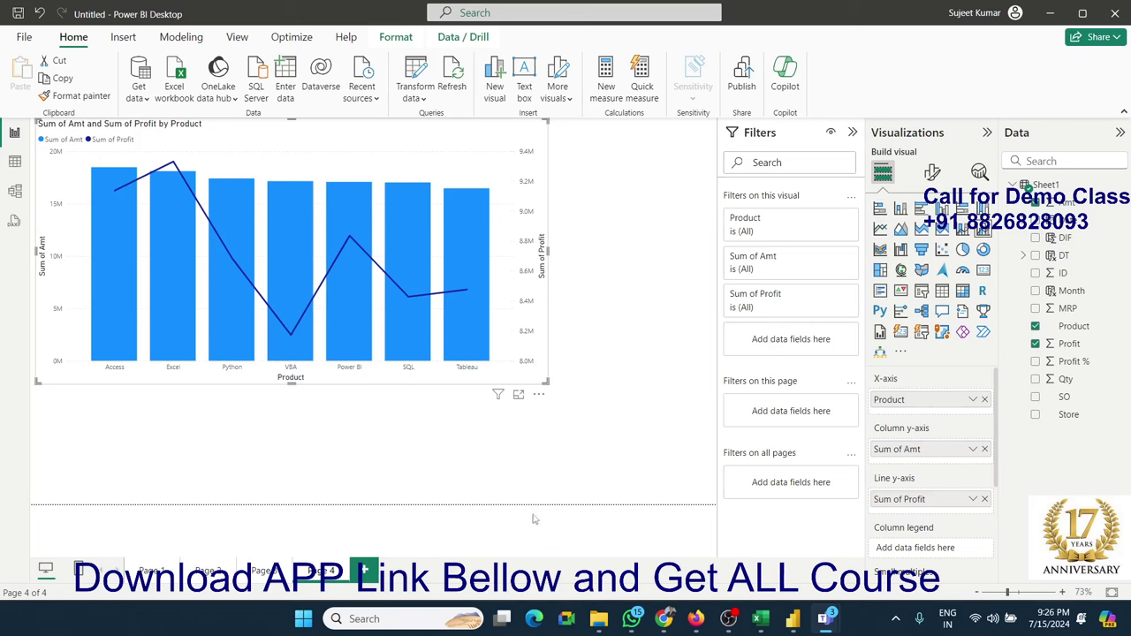
# - Add Page 5 with an enlarged ribbon chart of Sum of Qty by Month
pyautogui.click(367, 570)
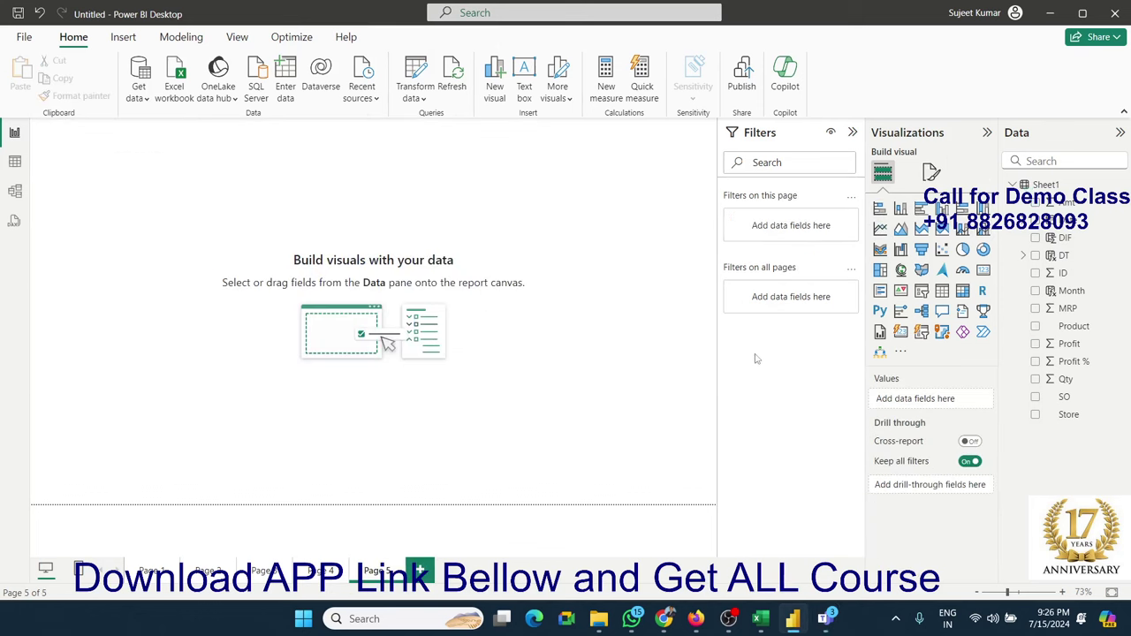
pyautogui.click(879, 251)
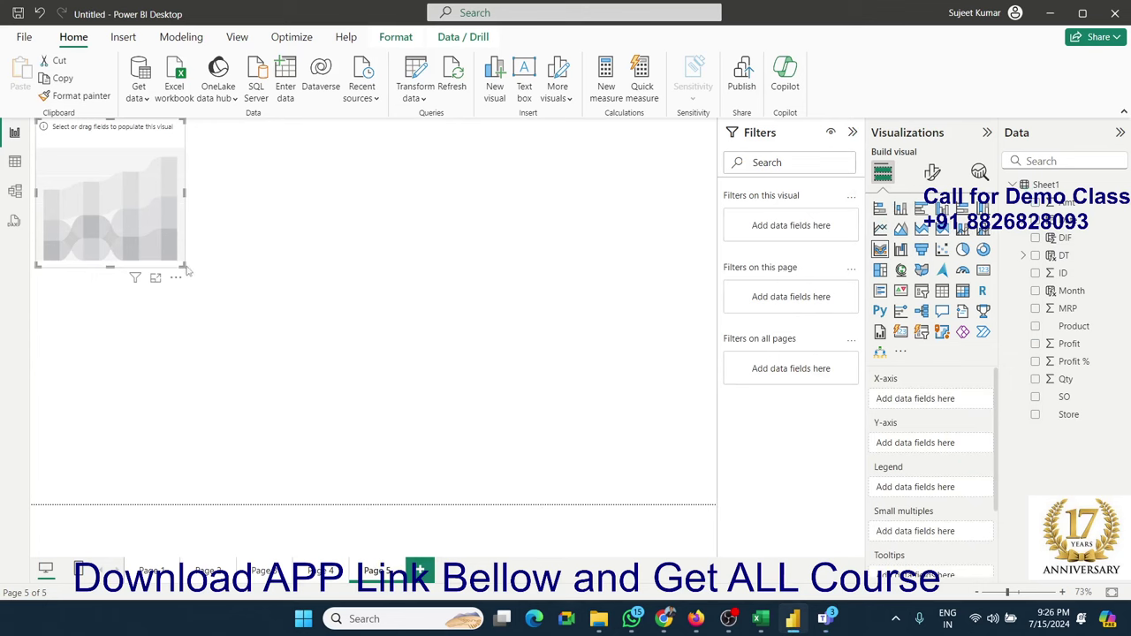
pyautogui.moveTo(183, 265); pyautogui.dragTo(658, 447)
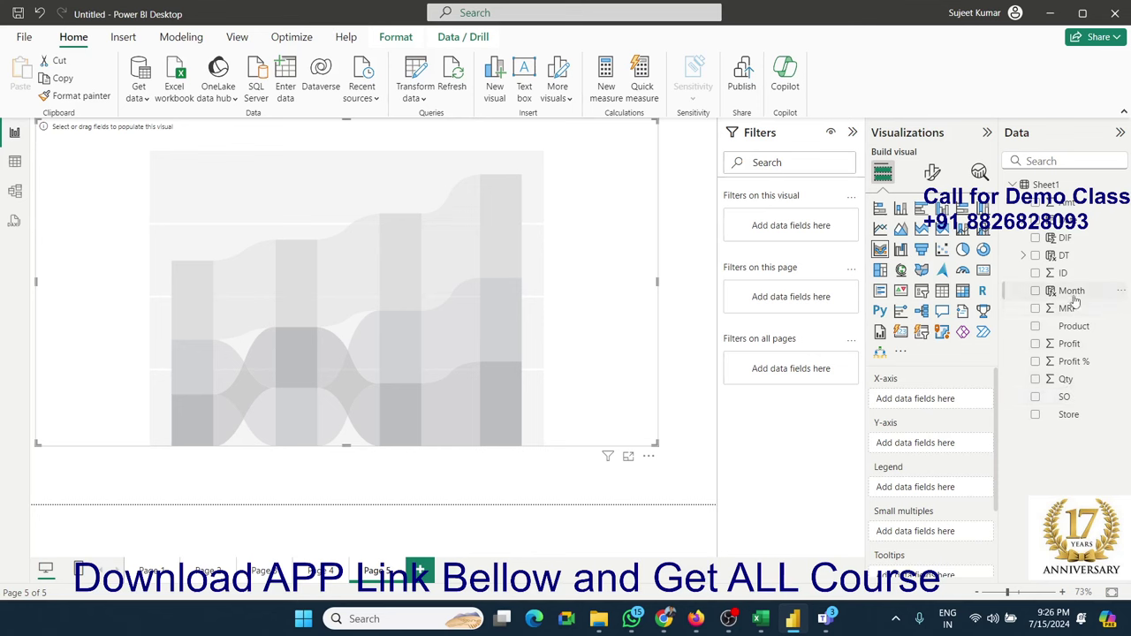
pyautogui.moveTo(1073, 292); pyautogui.dragTo(937, 398)
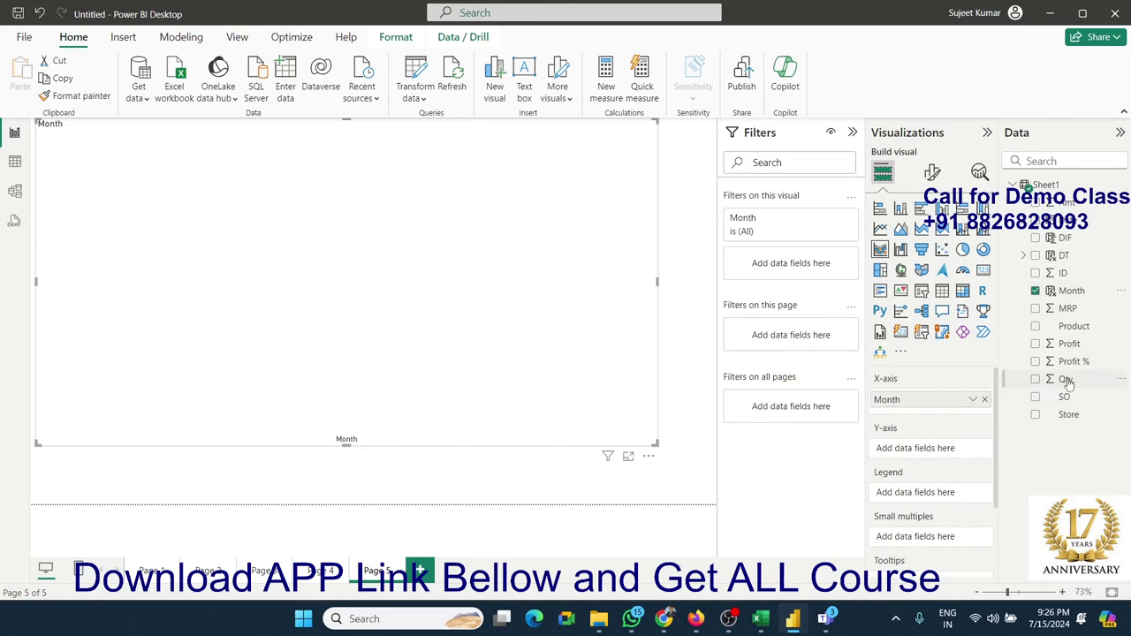
pyautogui.moveTo(1068, 382); pyautogui.dragTo(924, 452)
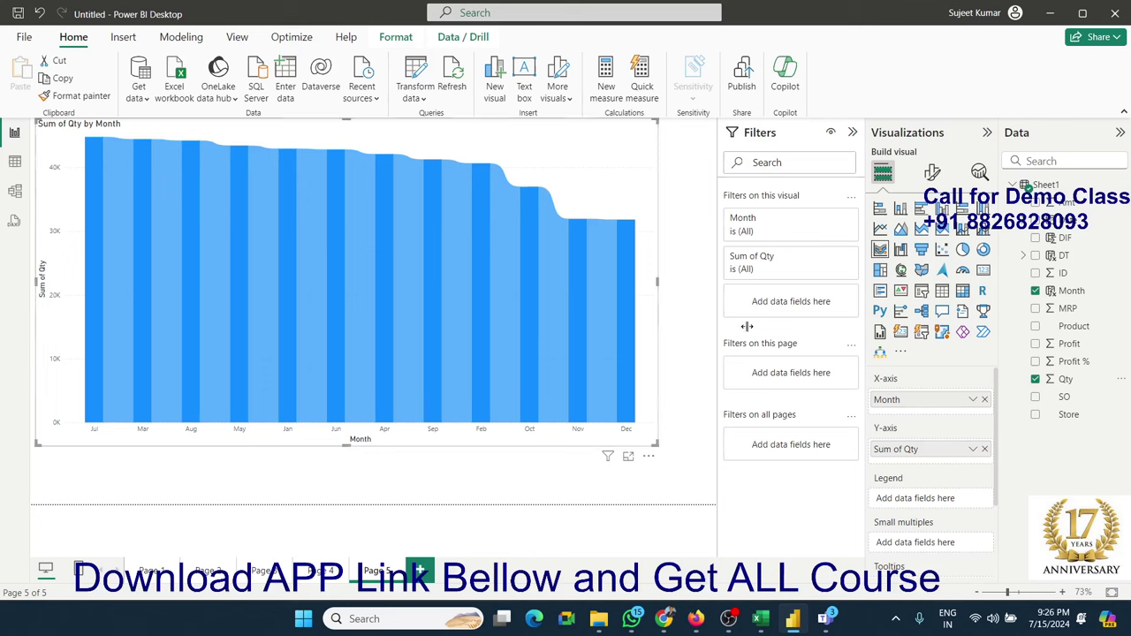
# - Toggle the ribbon chart's Ribbons off and back on in Format visual
pyautogui.click(932, 172)
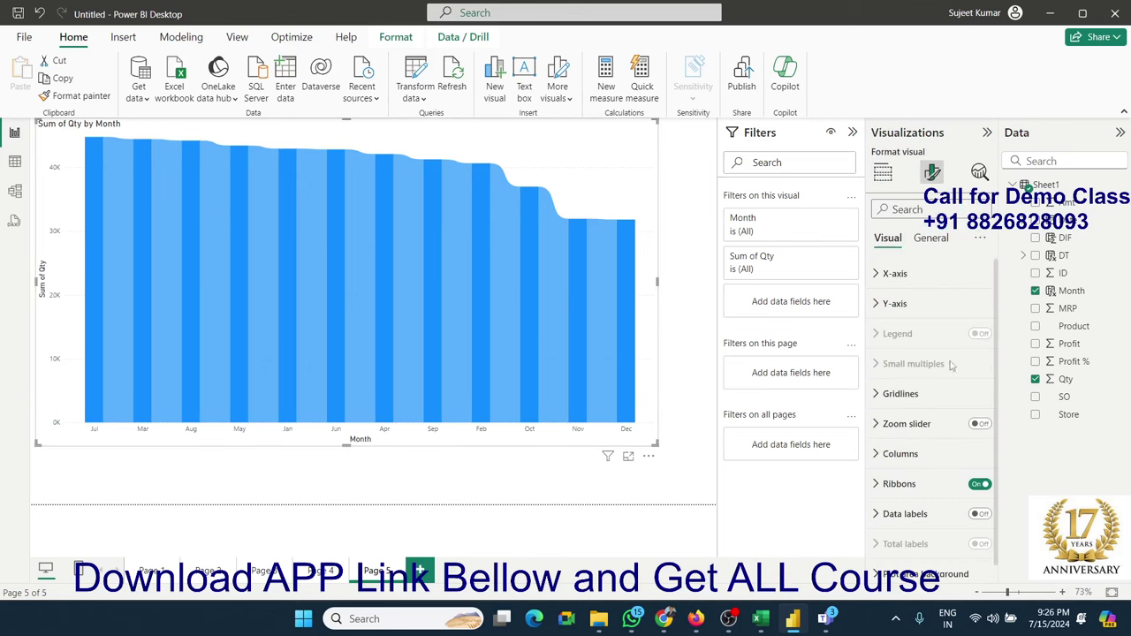
pyautogui.scroll(-1, 937, 380)
pyautogui.click(980, 473)
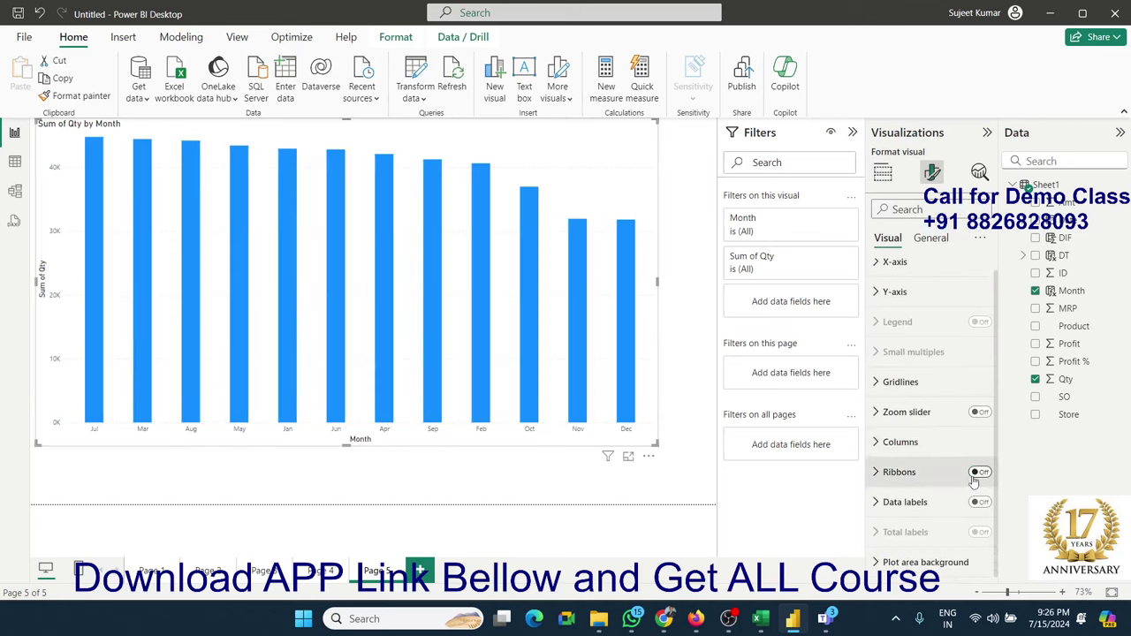
pyautogui.click(982, 474)
pyautogui.click(882, 173)
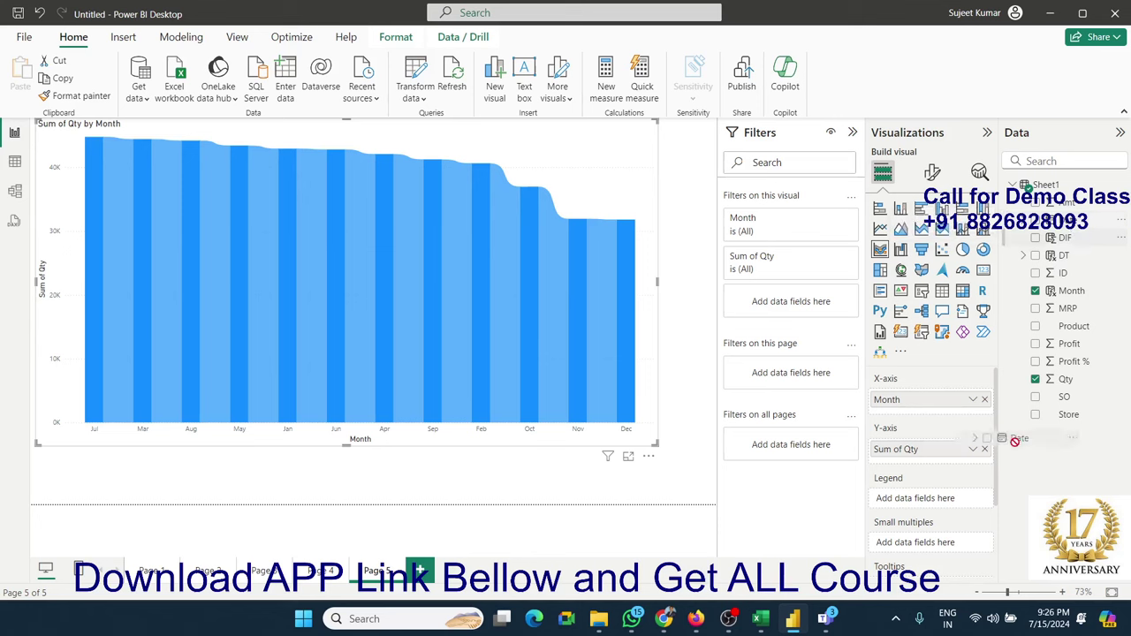
pyautogui.moveTo(1061, 220); pyautogui.dragTo(939, 495)
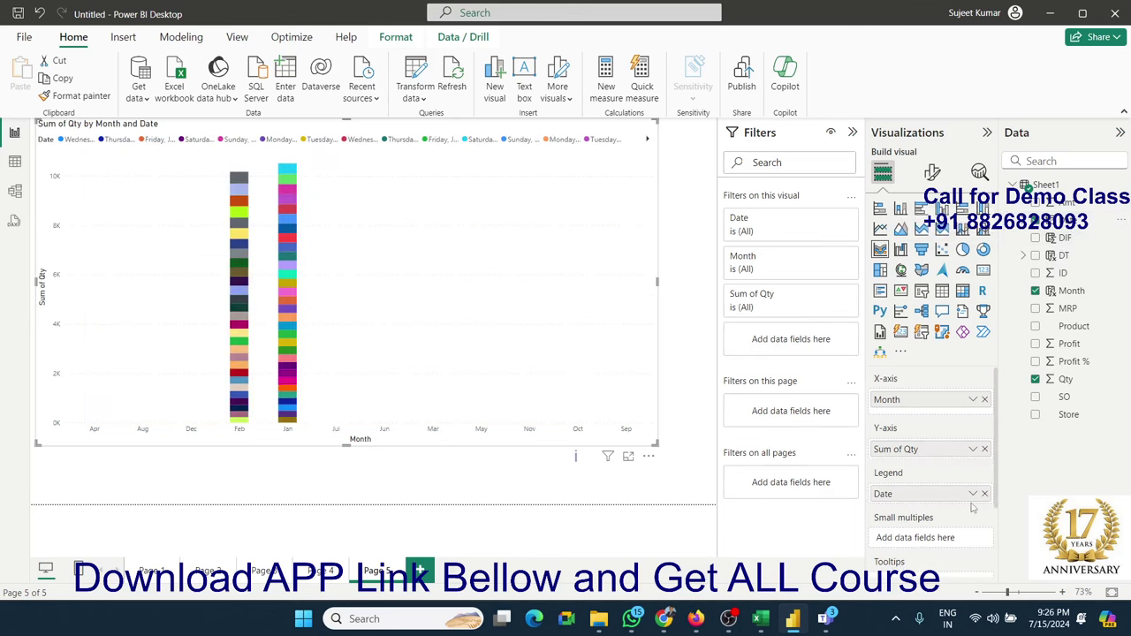
pyautogui.click(972, 494)
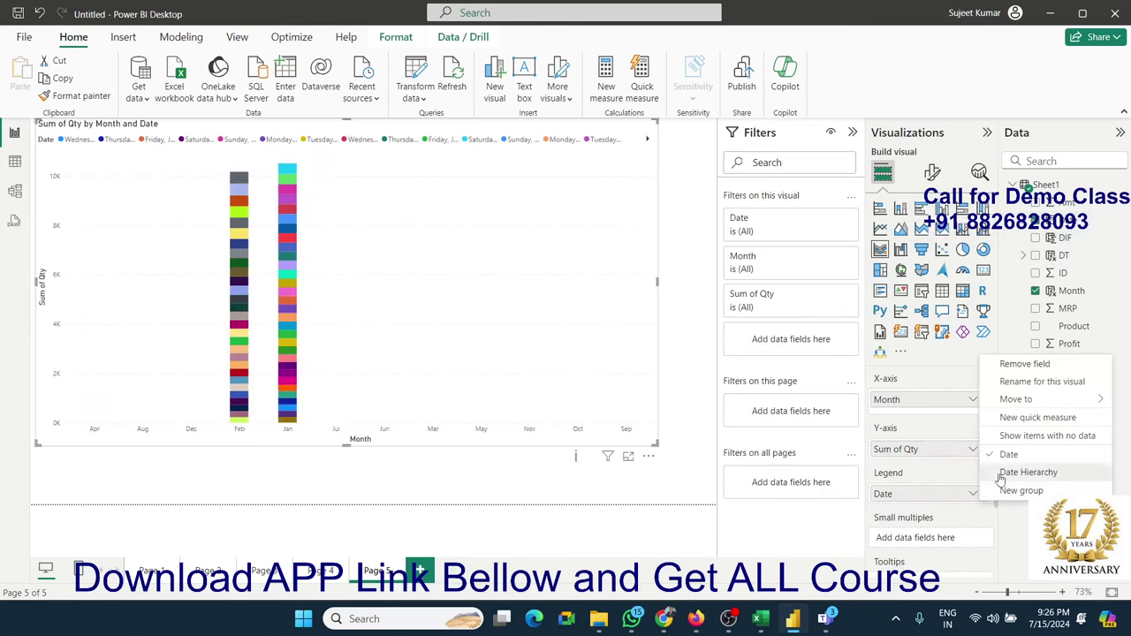
pyautogui.click(1003, 473)
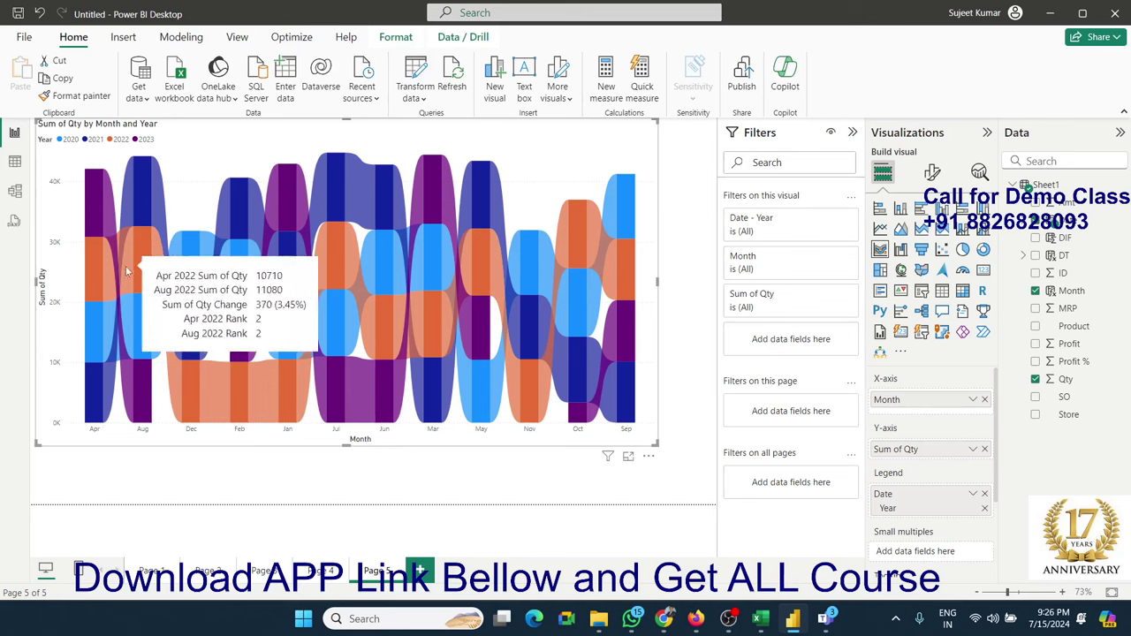
pyautogui.moveTo(153, 320)
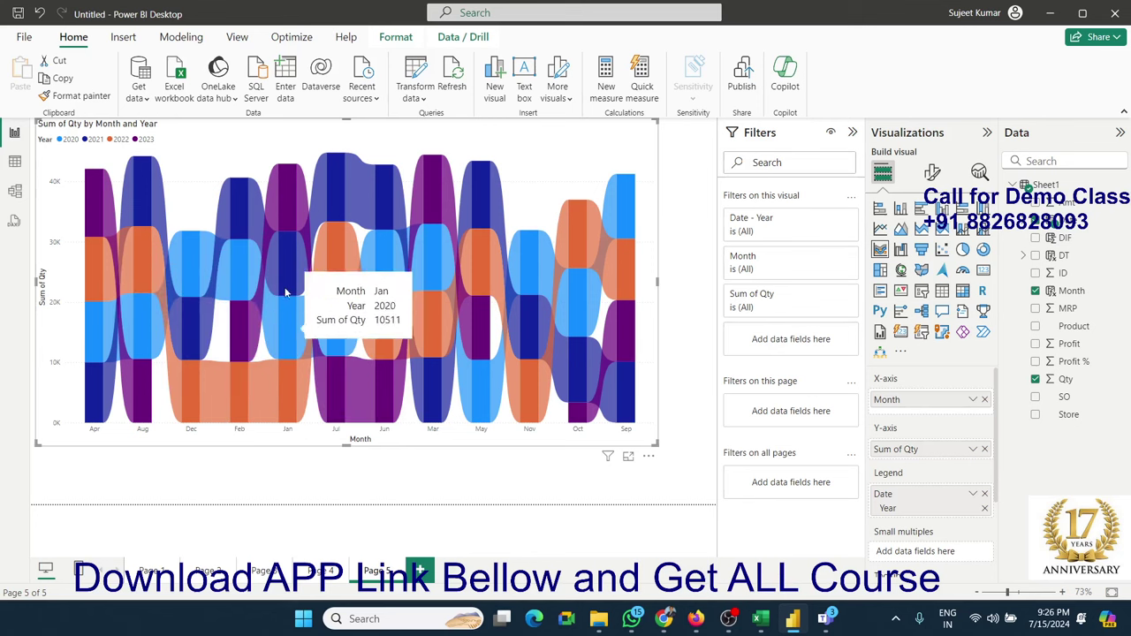
pyautogui.moveTo(230, 299)
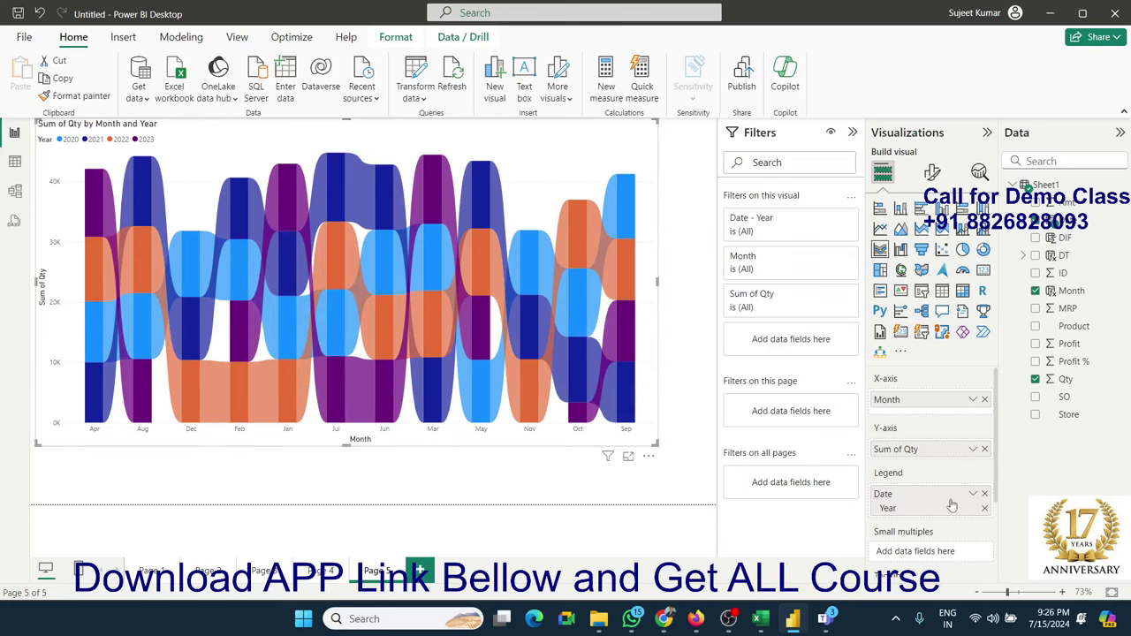
pyautogui.click(985, 495)
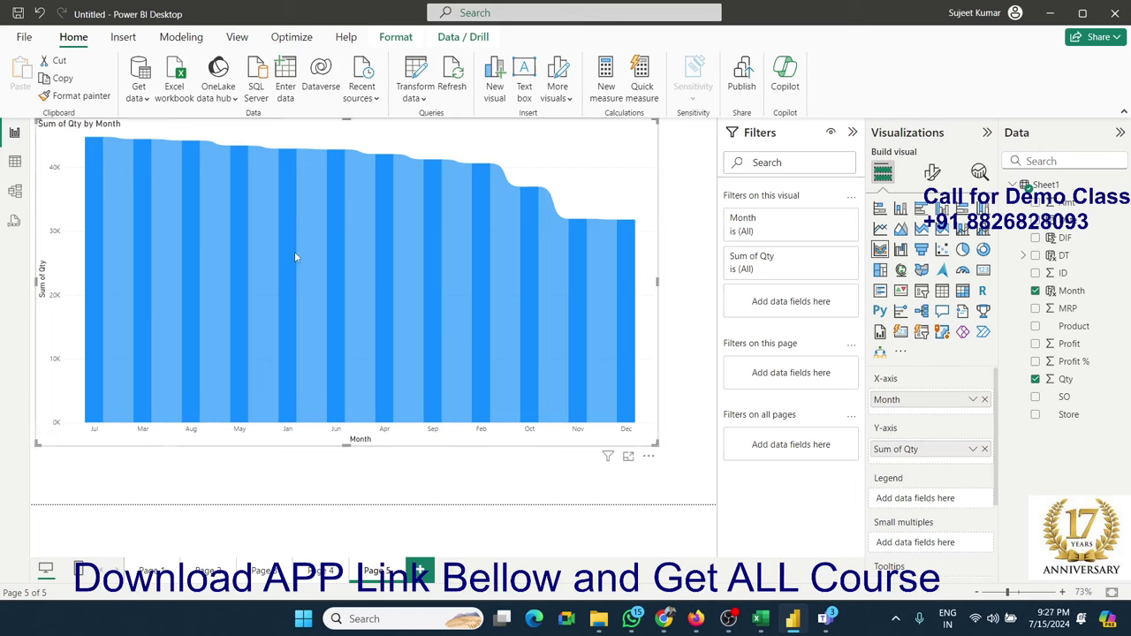
pyautogui.moveTo(296, 257)
pyautogui.moveTo(332, 415)
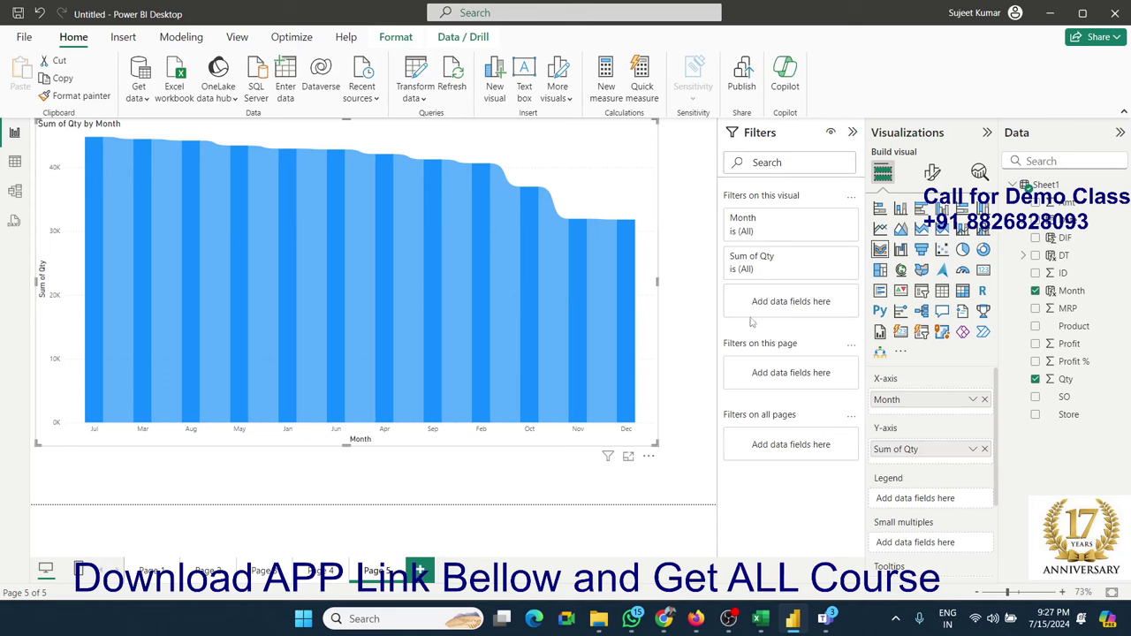
# - Add Page 6 with an enlarged waterfall chart
pyautogui.click(420, 571)
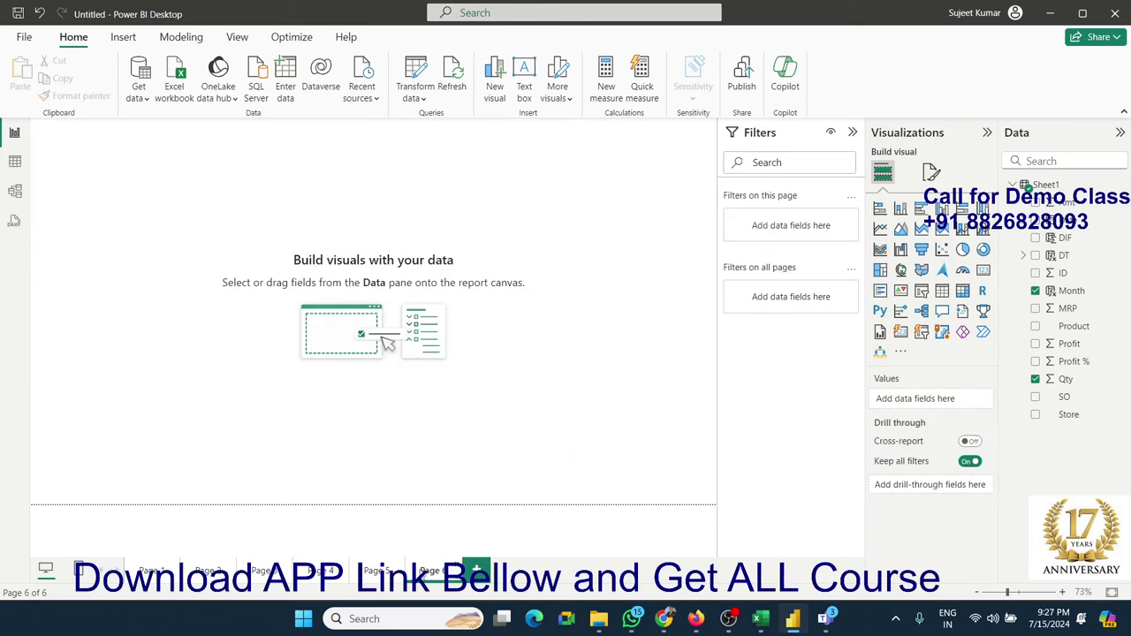
pyautogui.click(901, 249)
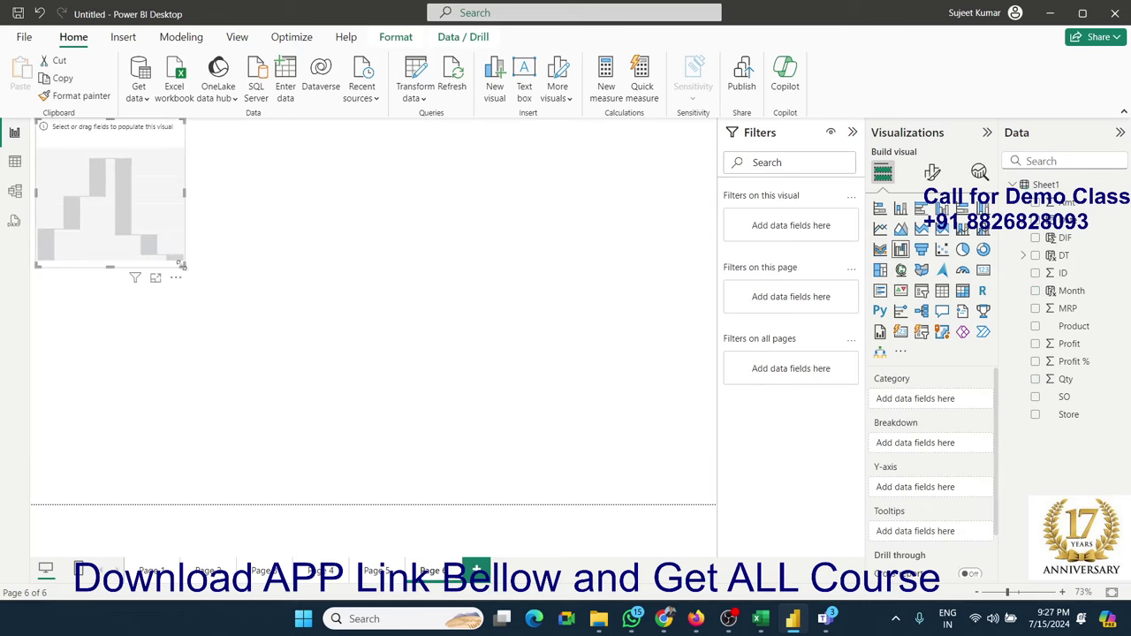
pyautogui.moveTo(182, 264); pyautogui.dragTo(644, 442)
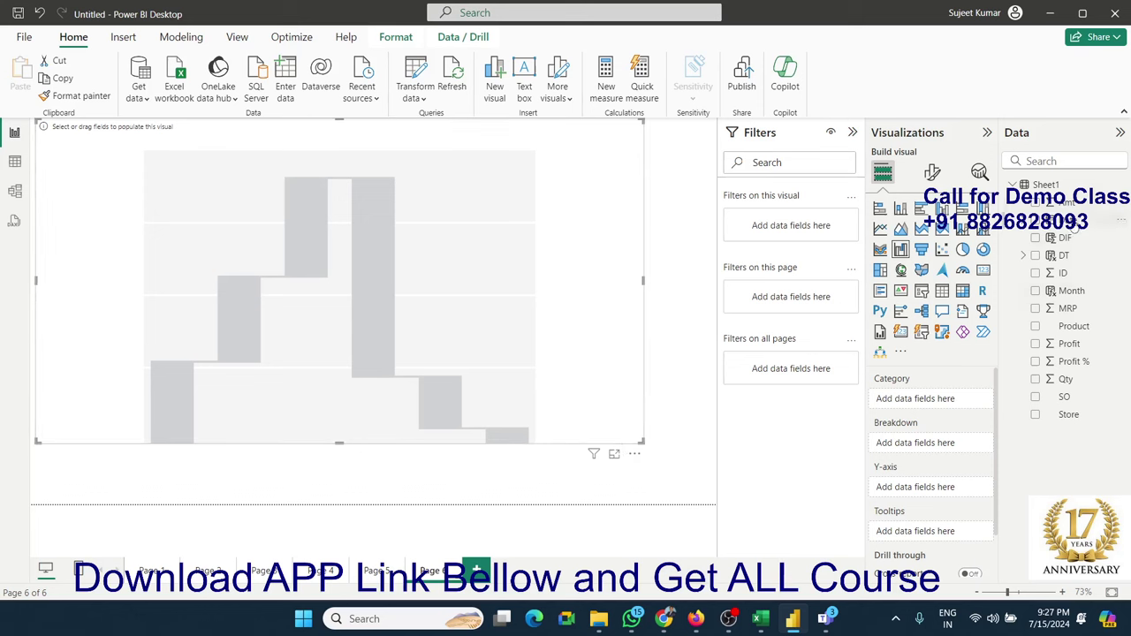
# - Use the Date hierarchy as category and Sum of Qty as values, enlarging the chart further
pyautogui.moveTo(1061, 220)
pyautogui.mouseDown()
pyautogui.moveTo(954, 478)
pyautogui.moveTo(960, 399)
pyautogui.moveTo(937, 404)
pyautogui.mouseUp()
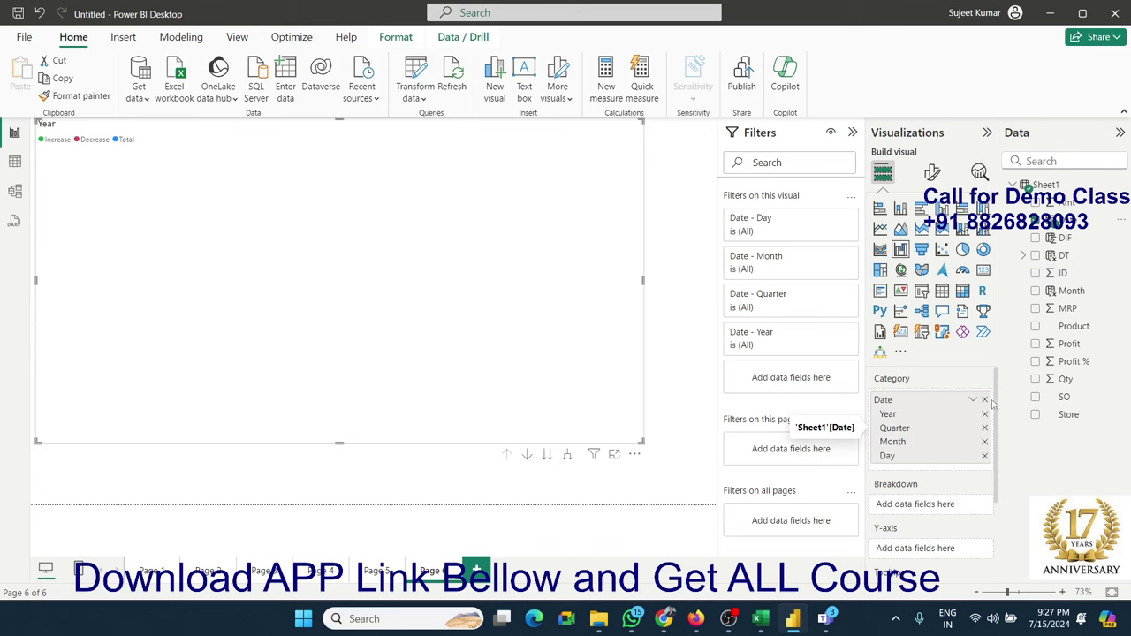
pyautogui.moveTo(1066, 378); pyautogui.dragTo(942, 544)
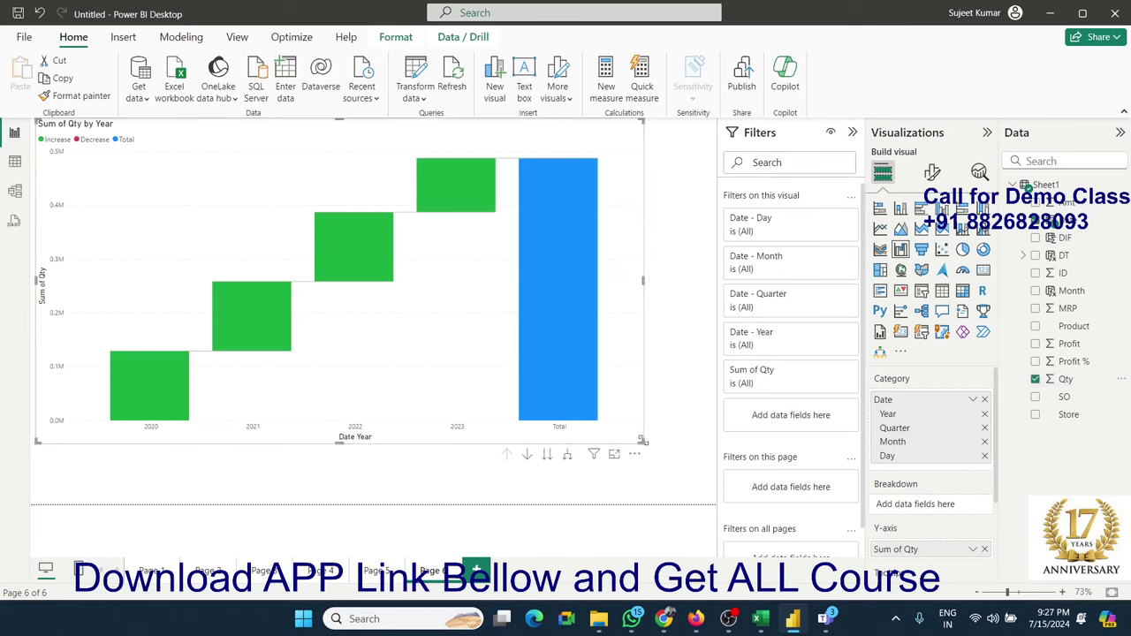
pyautogui.moveTo(642, 439); pyautogui.dragTo(688, 468)
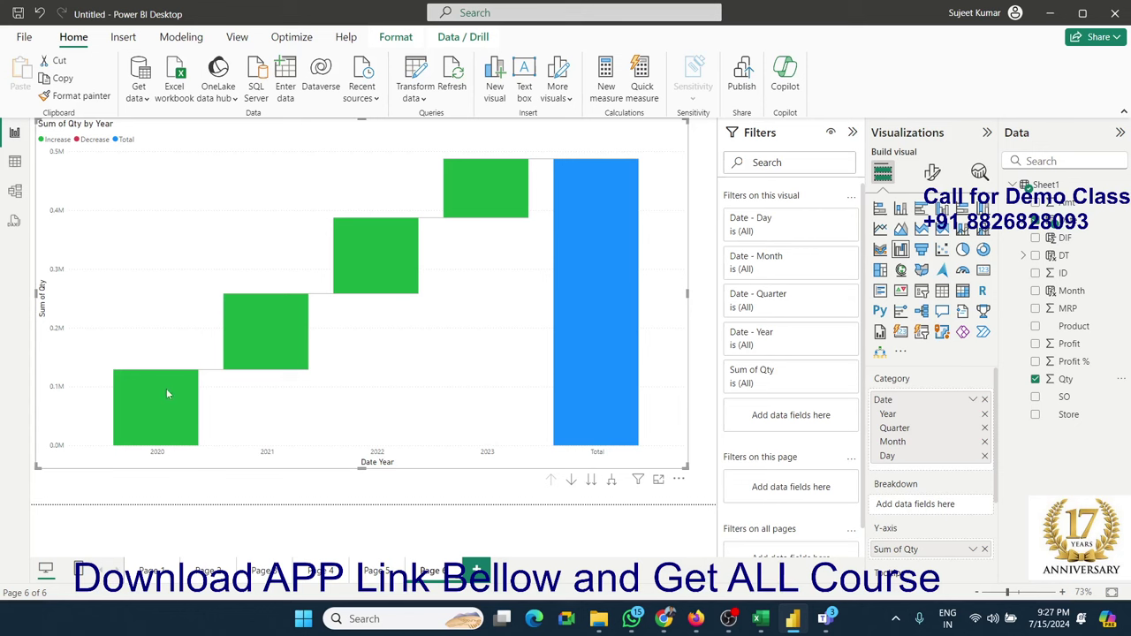
pyautogui.moveTo(166, 378)
pyautogui.moveTo(257, 308)
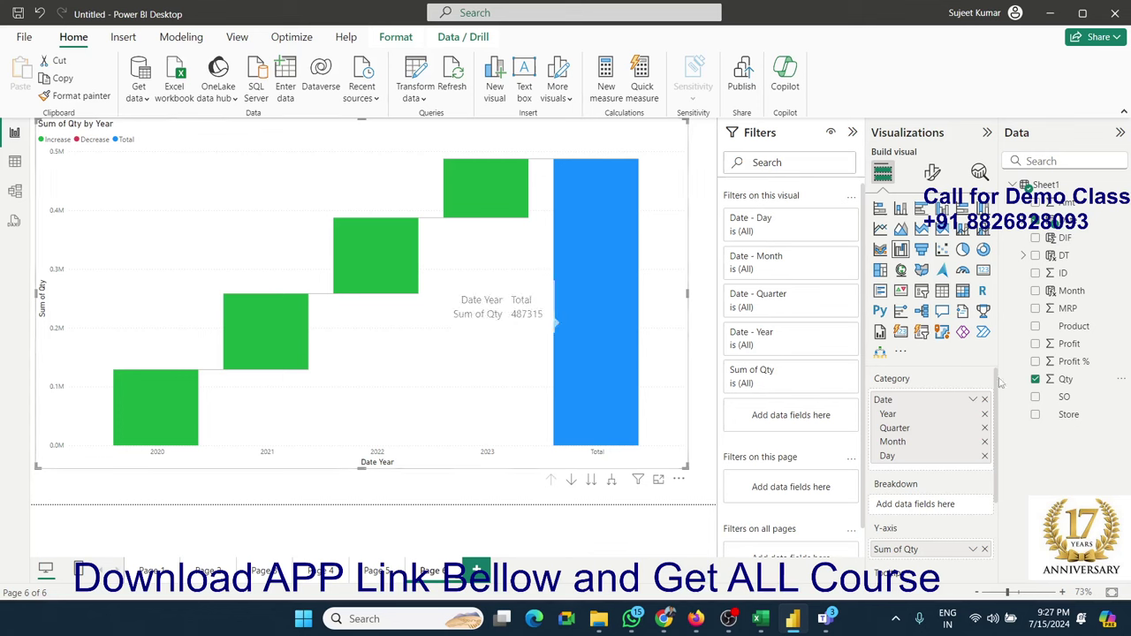
# - Swap Sum of Qty for Sum of Profit in the waterfall's Y-axis, totalling about 61.07M for 2020–2023
pyautogui.click(985, 550)
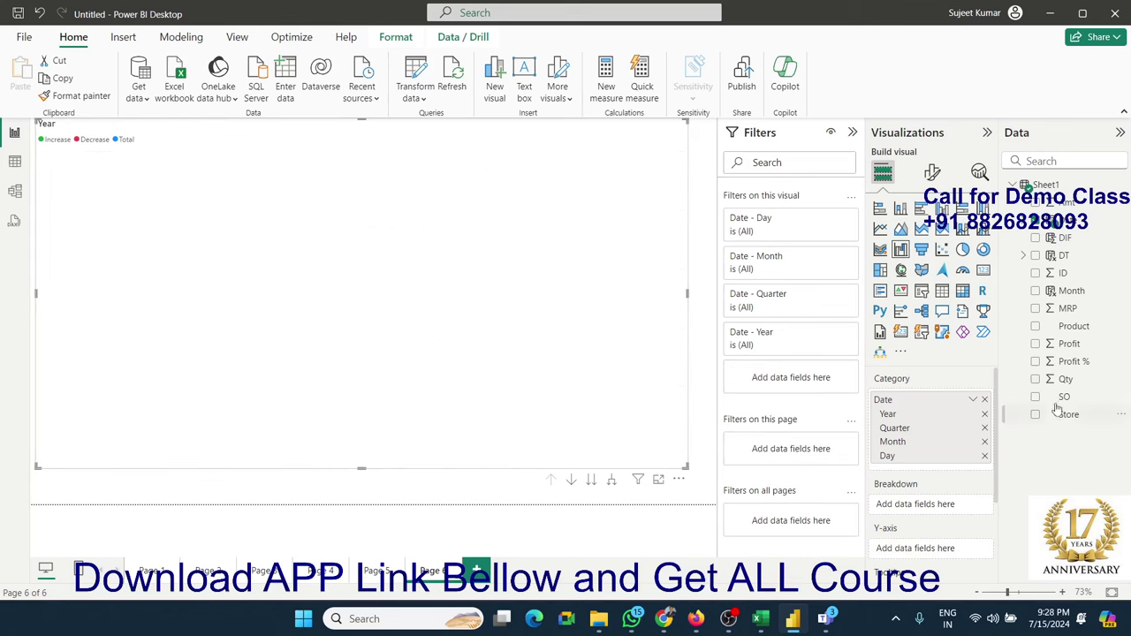
pyautogui.moveTo(1076, 357); pyautogui.dragTo(953, 554)
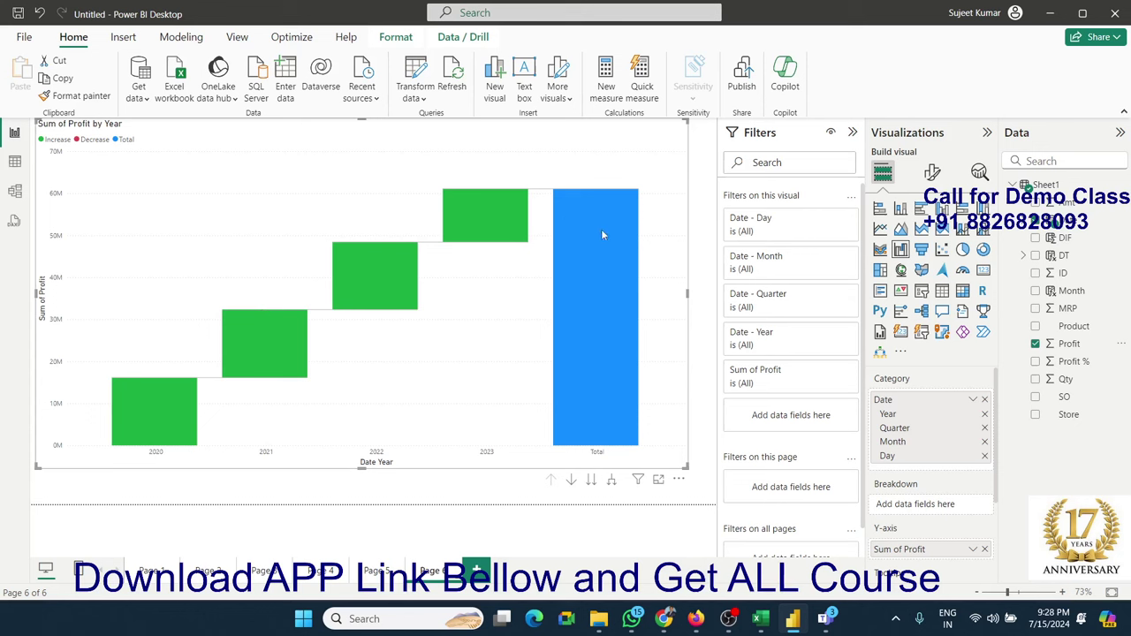
pyautogui.moveTo(601, 204)
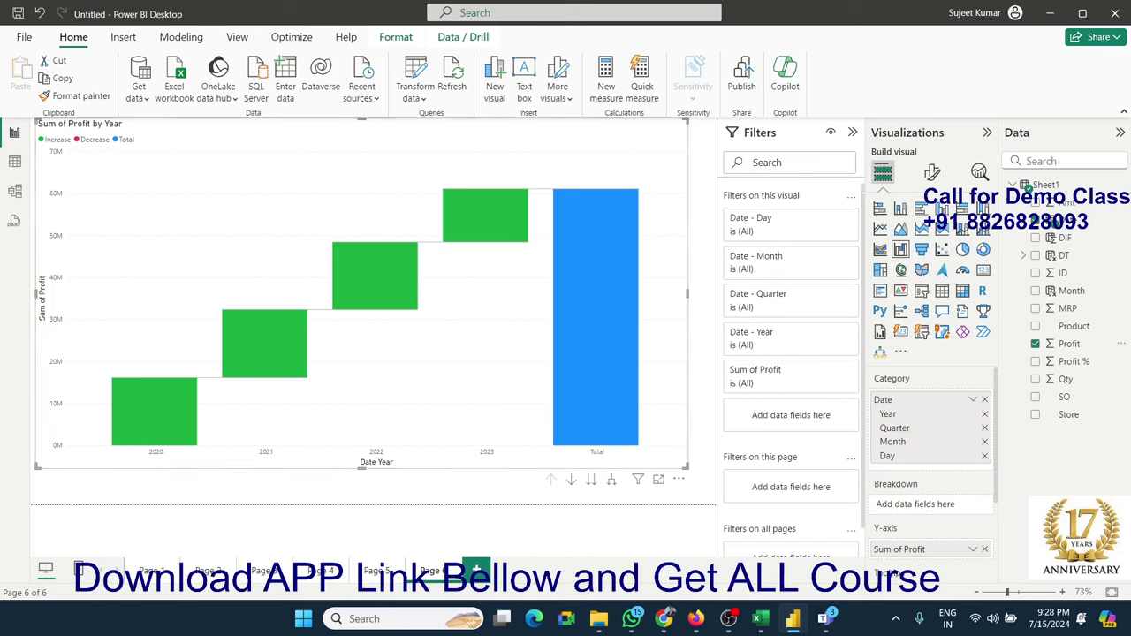
# - Add Product as the waterfall's breakdown, then remove Sum of Profit from the Y-axis well
pyautogui.moveTo(1072, 326); pyautogui.dragTo(955, 511)
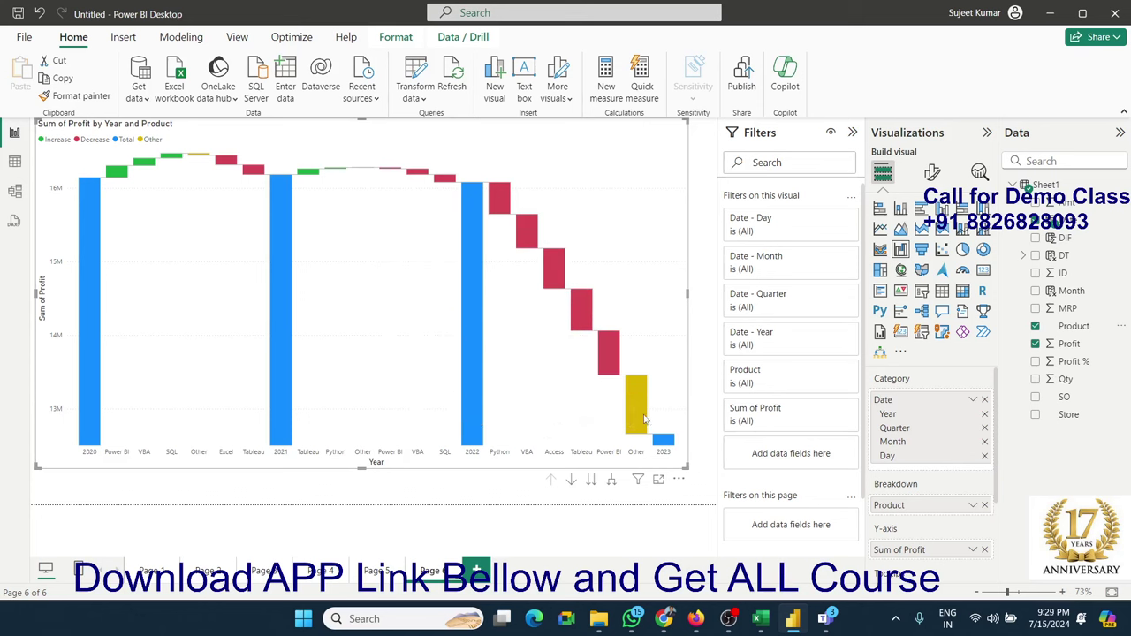
pyautogui.moveTo(644, 419)
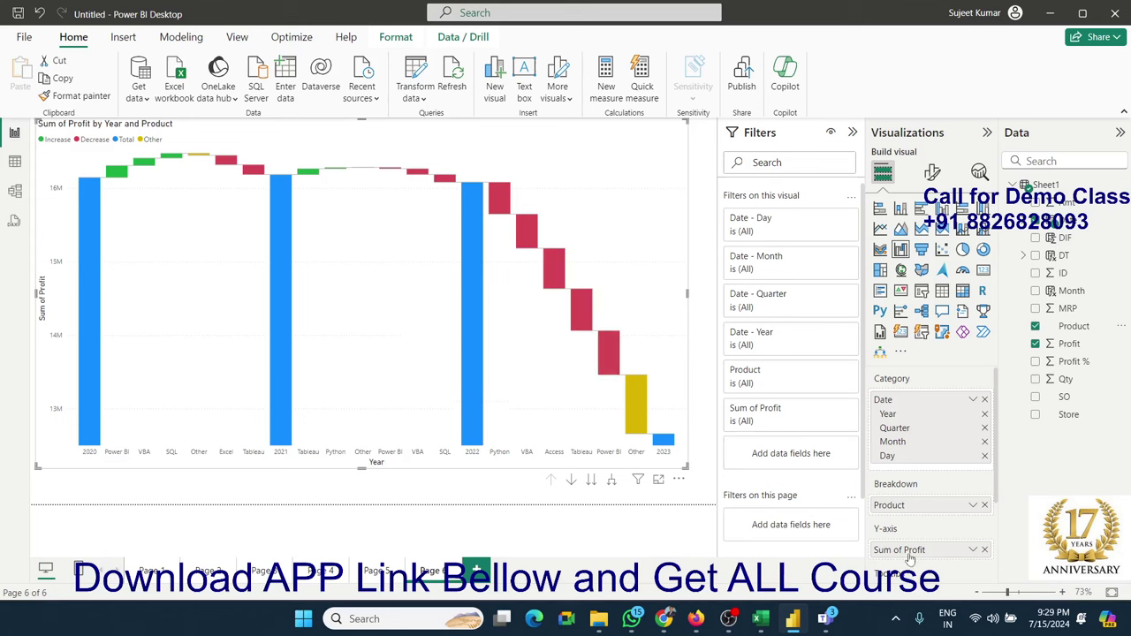
pyautogui.click(985, 550)
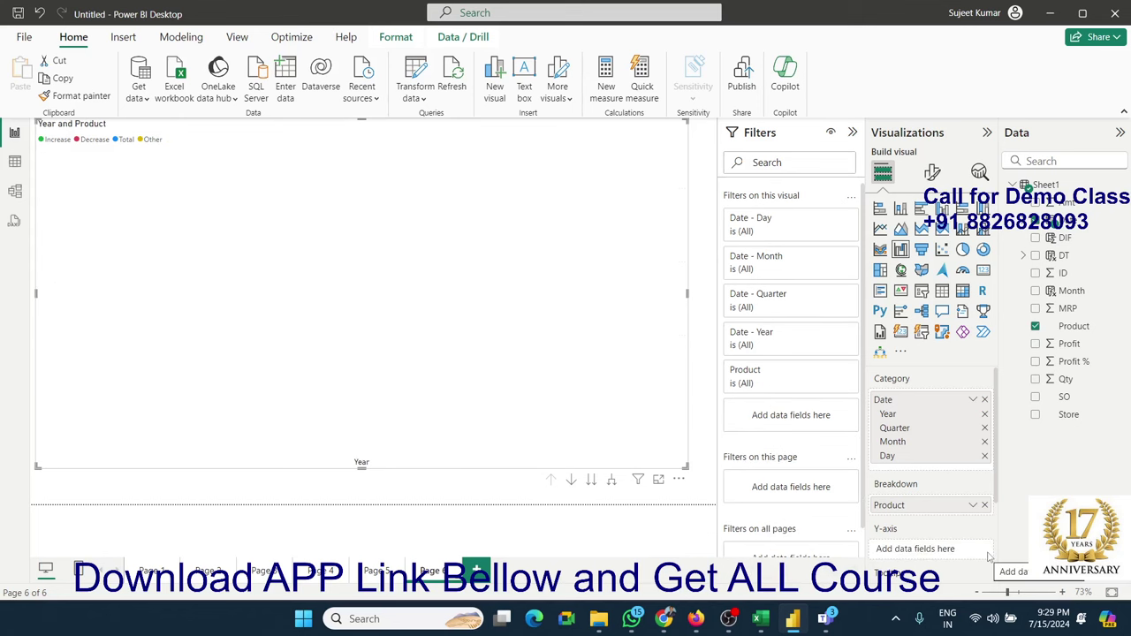